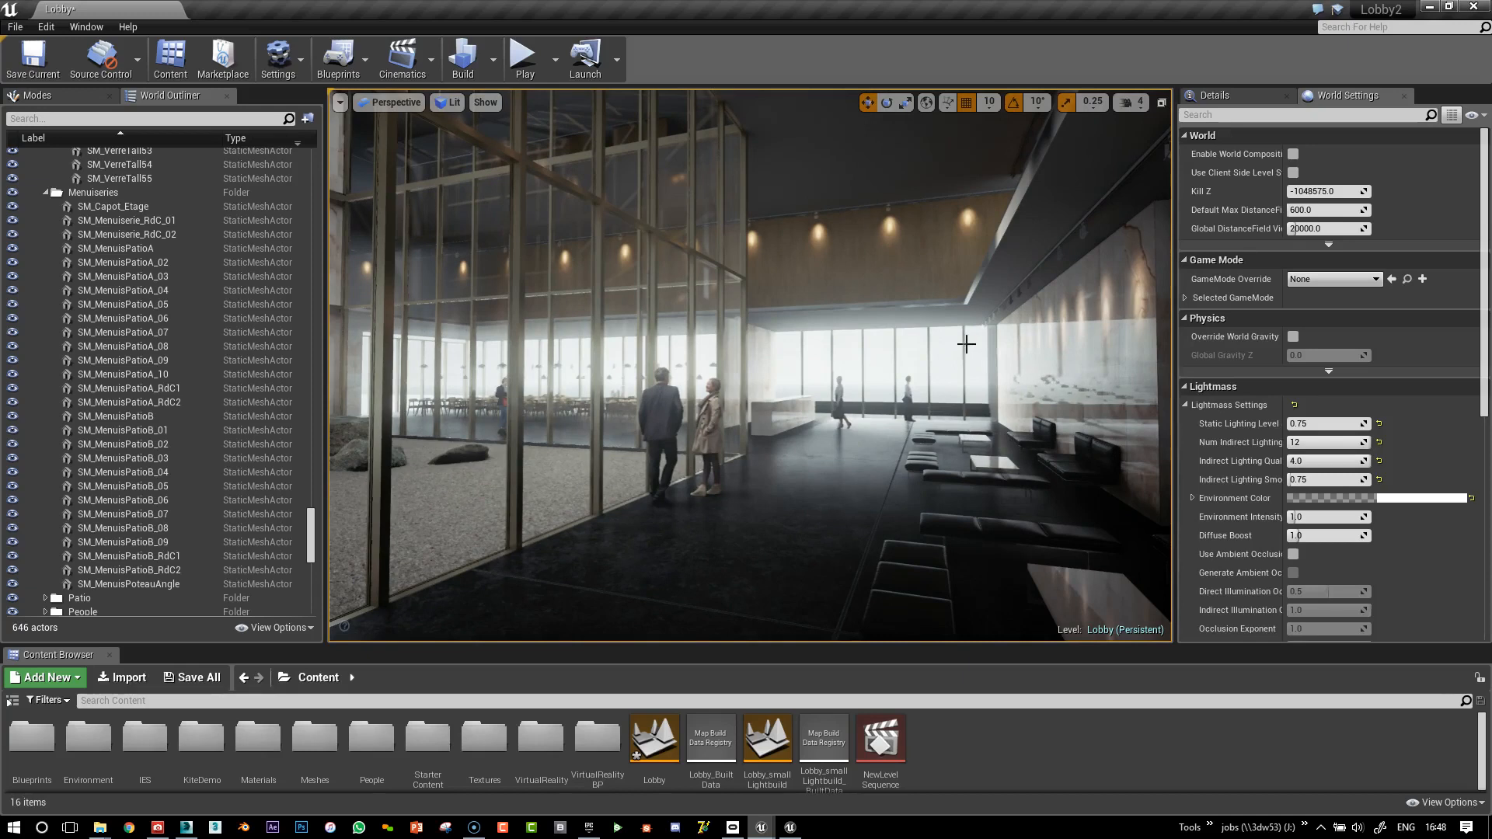
Move through the lobby and set the viewport field of view to 90
mouse_move(936, 299)
right_down()
mouse_move(1018, 295)
mouse_move(925, 299)
right_up()
key(w)
key(d)
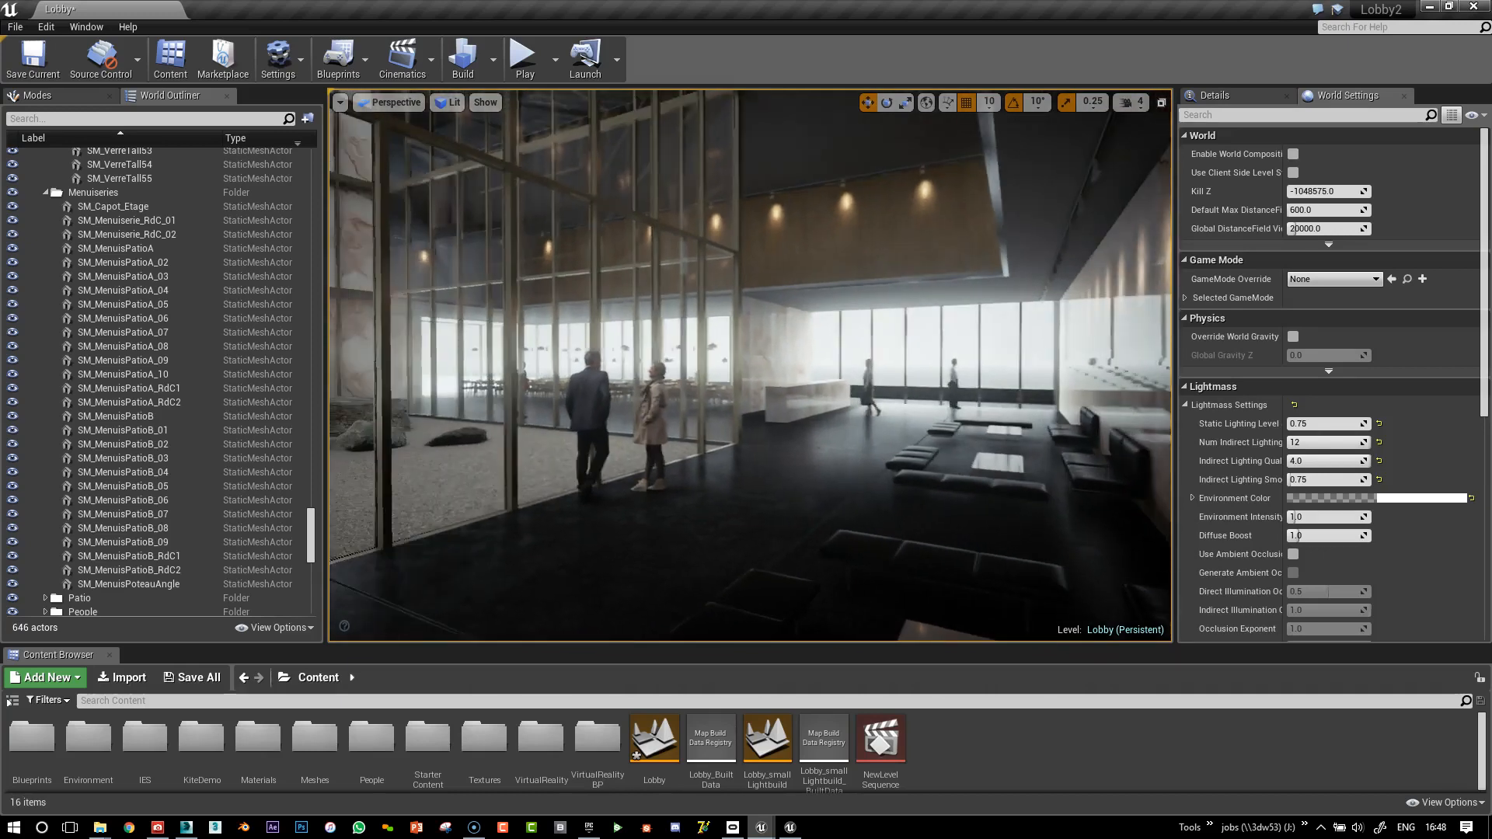
click(340, 102)
mouse_move(447, 221)
mouse_down()
mouse_move(460, 221)
mouse_move(447, 220)
mouse_up()
click(444, 220)
text(90)
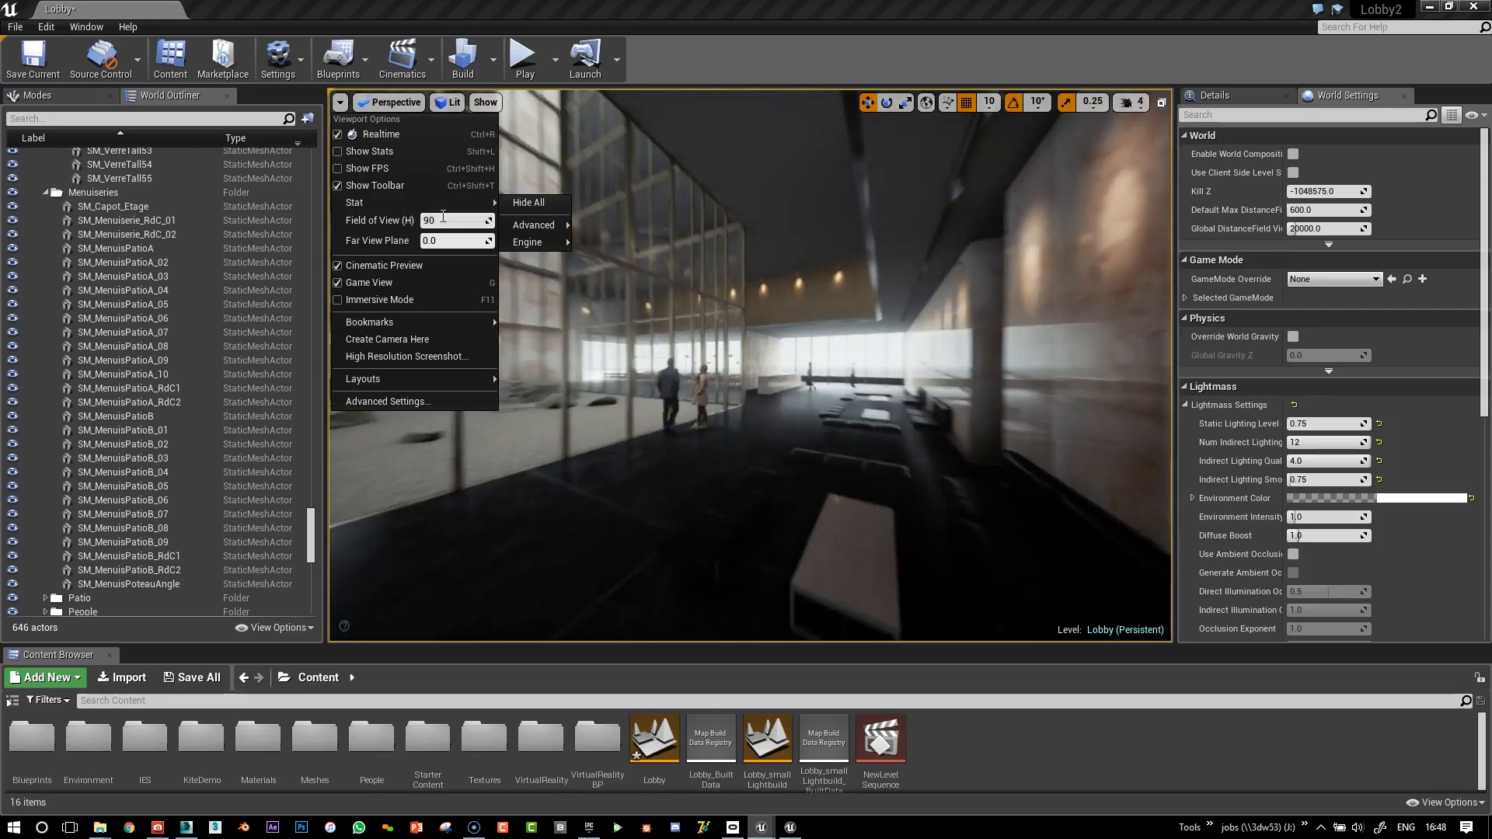
key(Return)
Turn toward the patio and select the glass frame mesh SM_MenuisPatioA_RdC1
click(886, 334)
right_drag(887, 335, 847, 309)
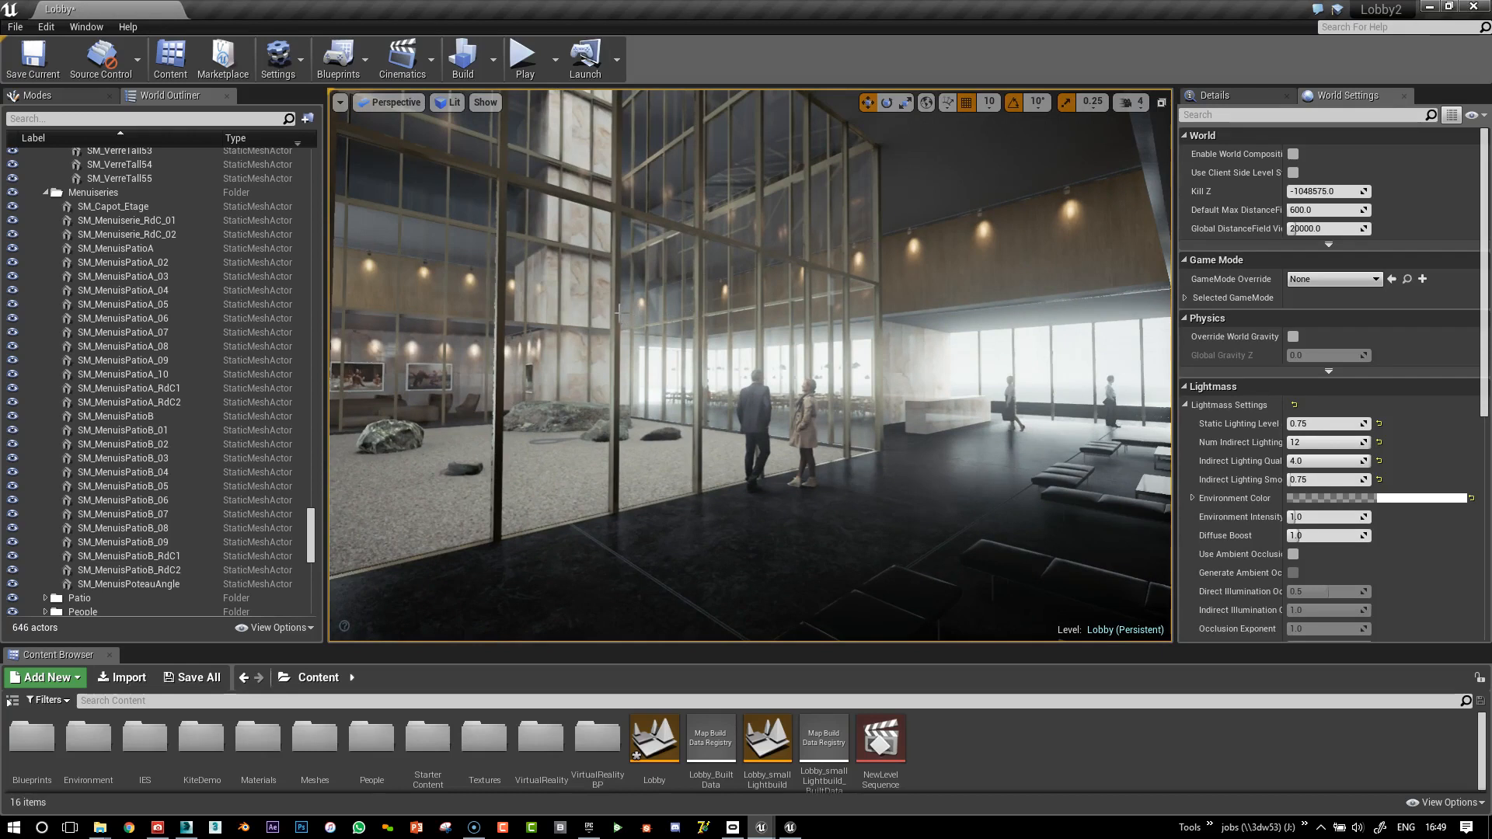
click(619, 313)
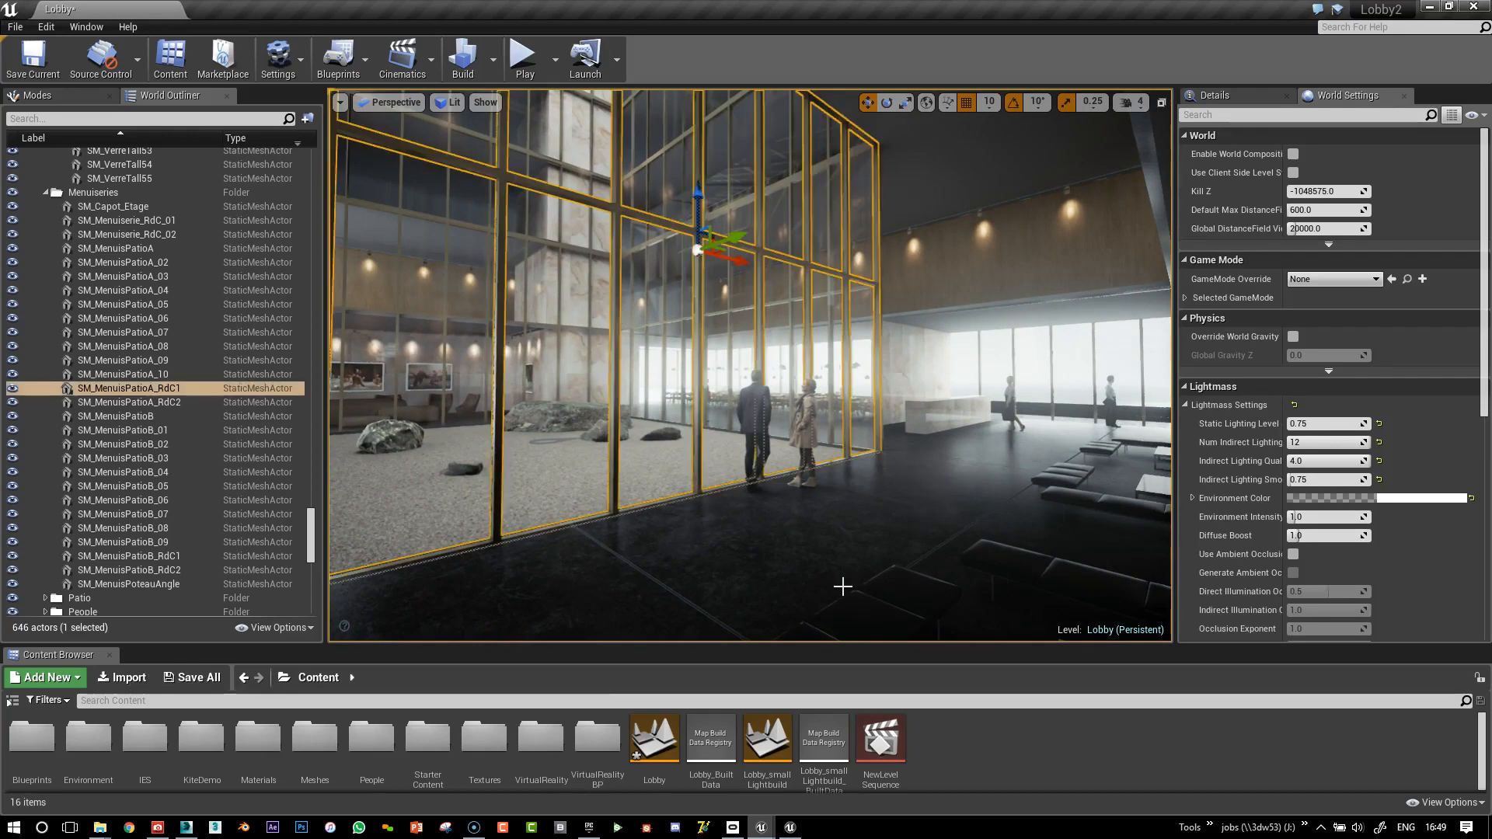
In 3ds Max, isolate the selected patio frame and orbit around it
click(184, 830)
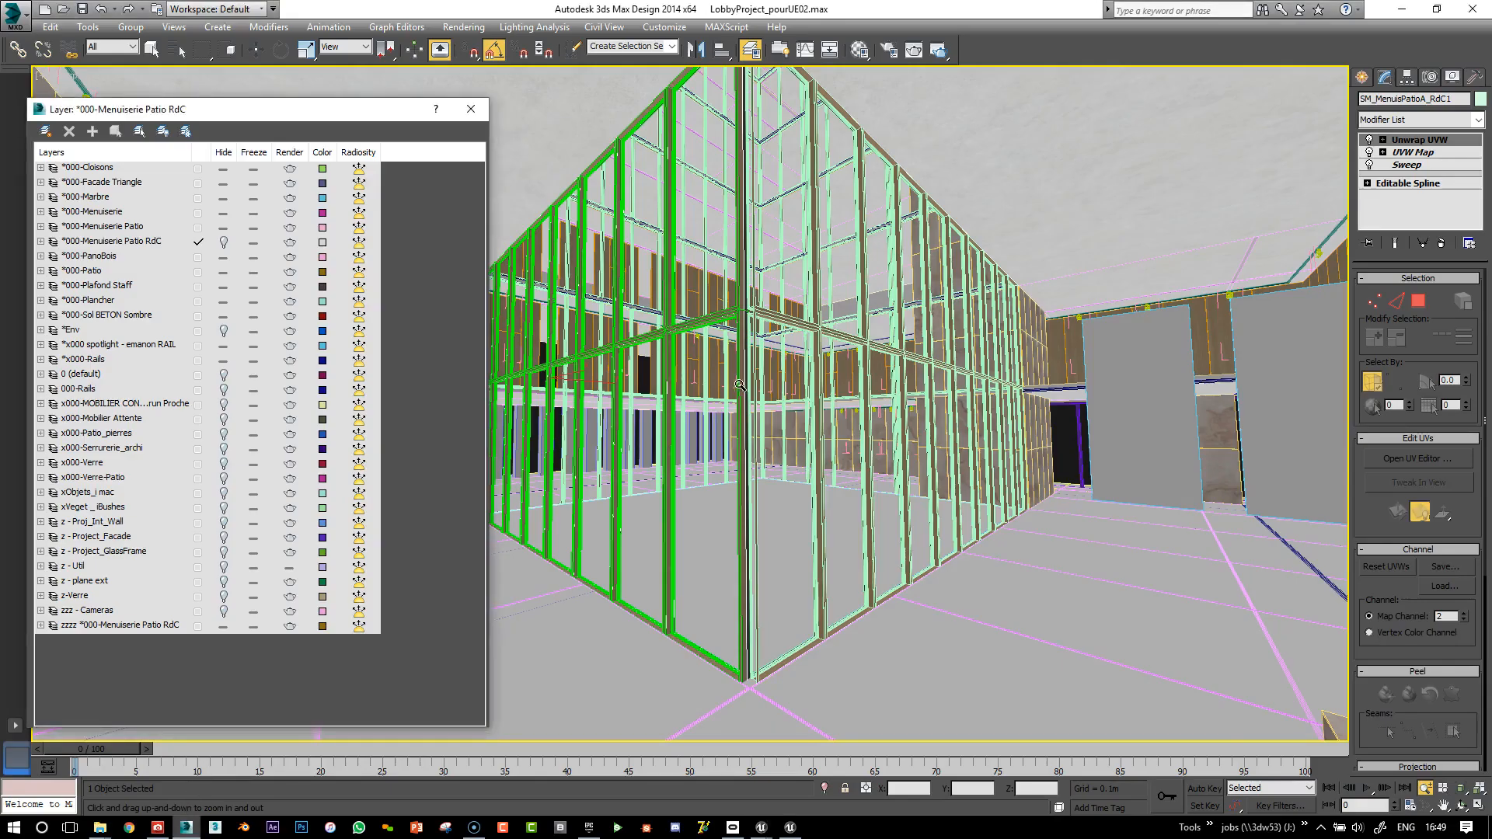
scroll(929, 425, up, 4)
scroll(924, 425, up, 3)
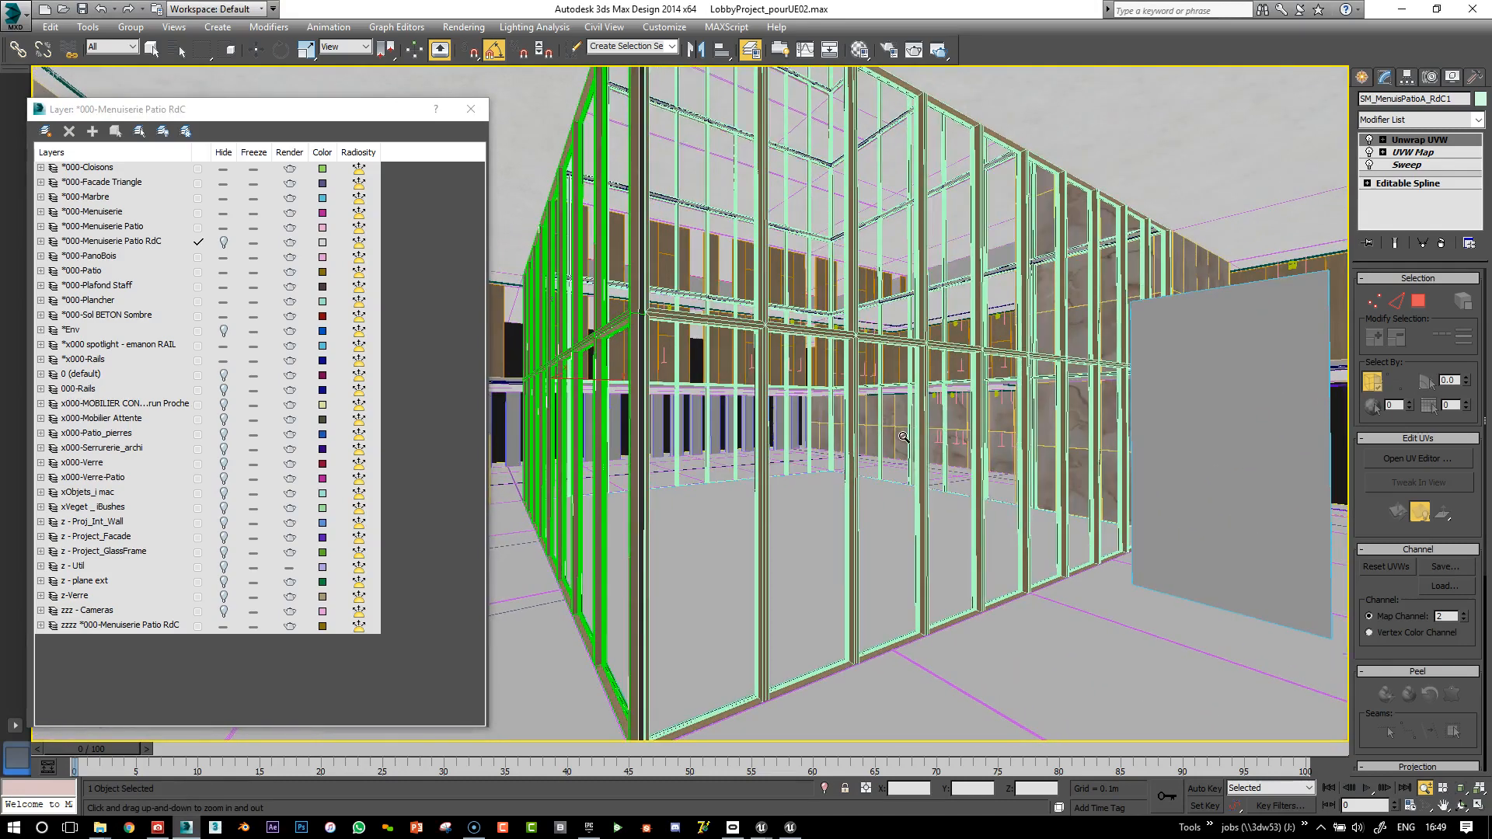
scroll(893, 478, down, 5)
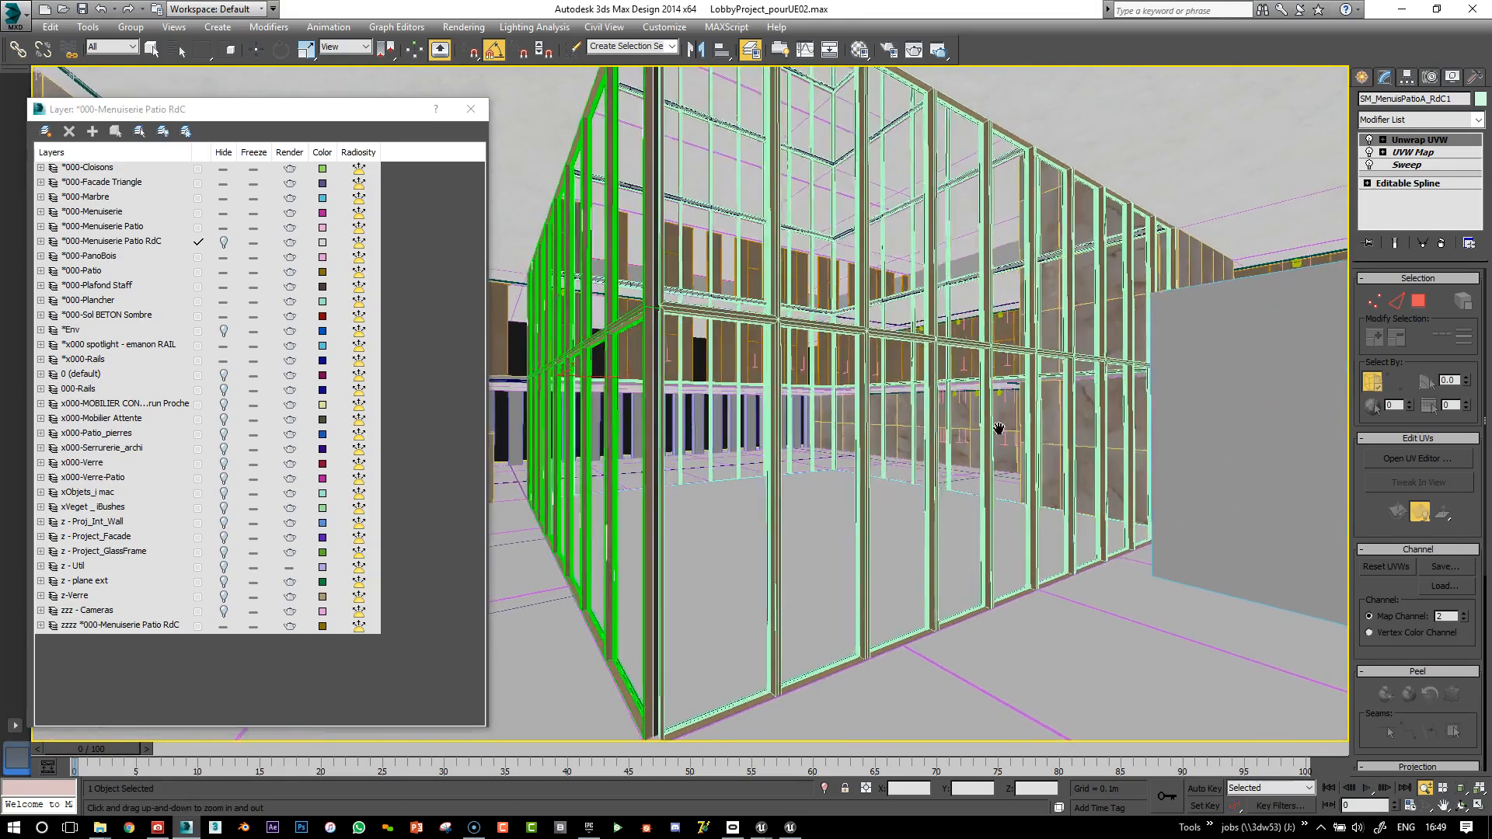
click(825, 788)
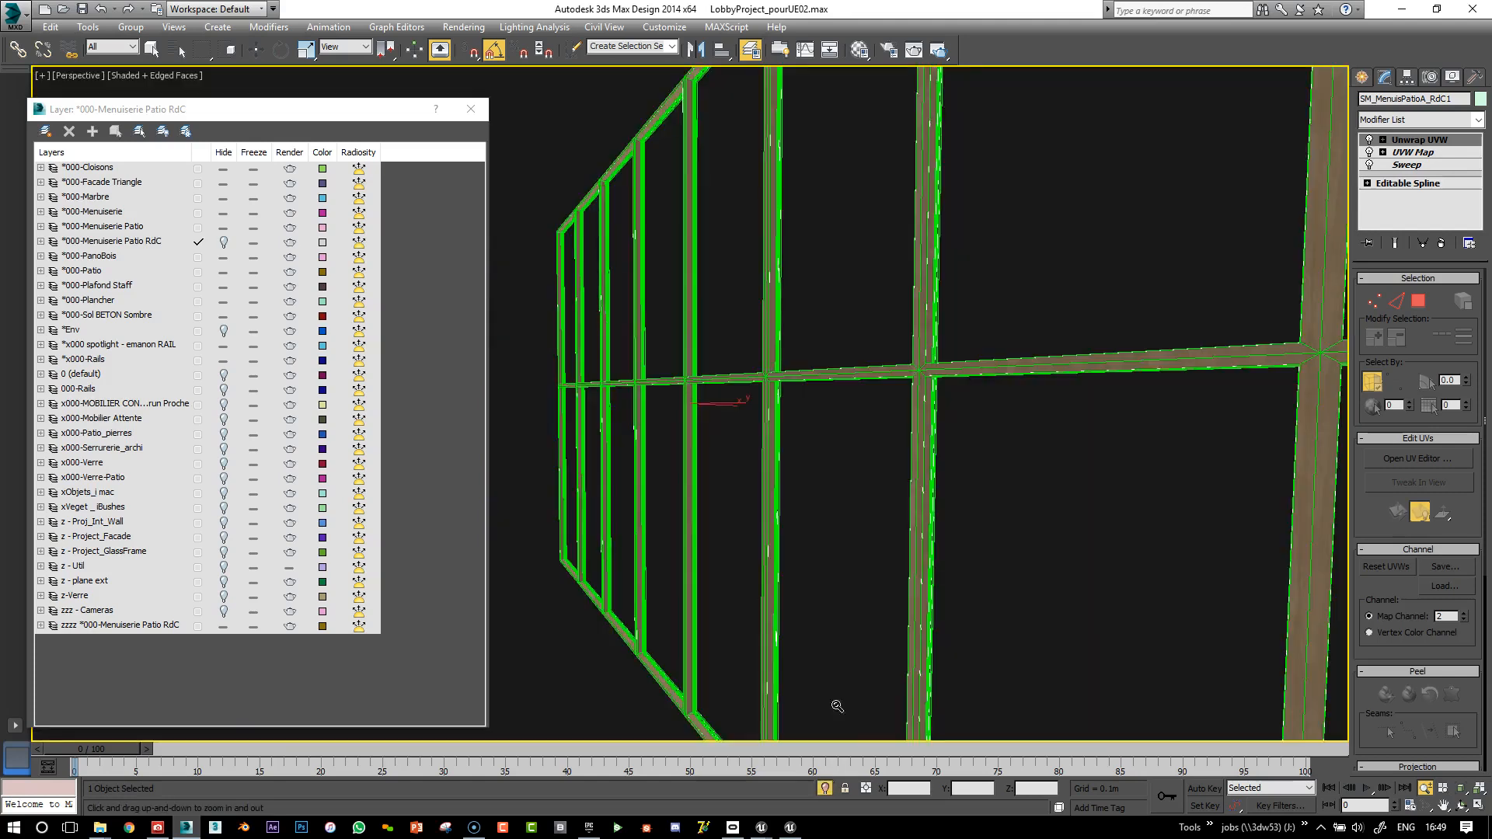
alt+middle_drag(857, 457, 783, 437)
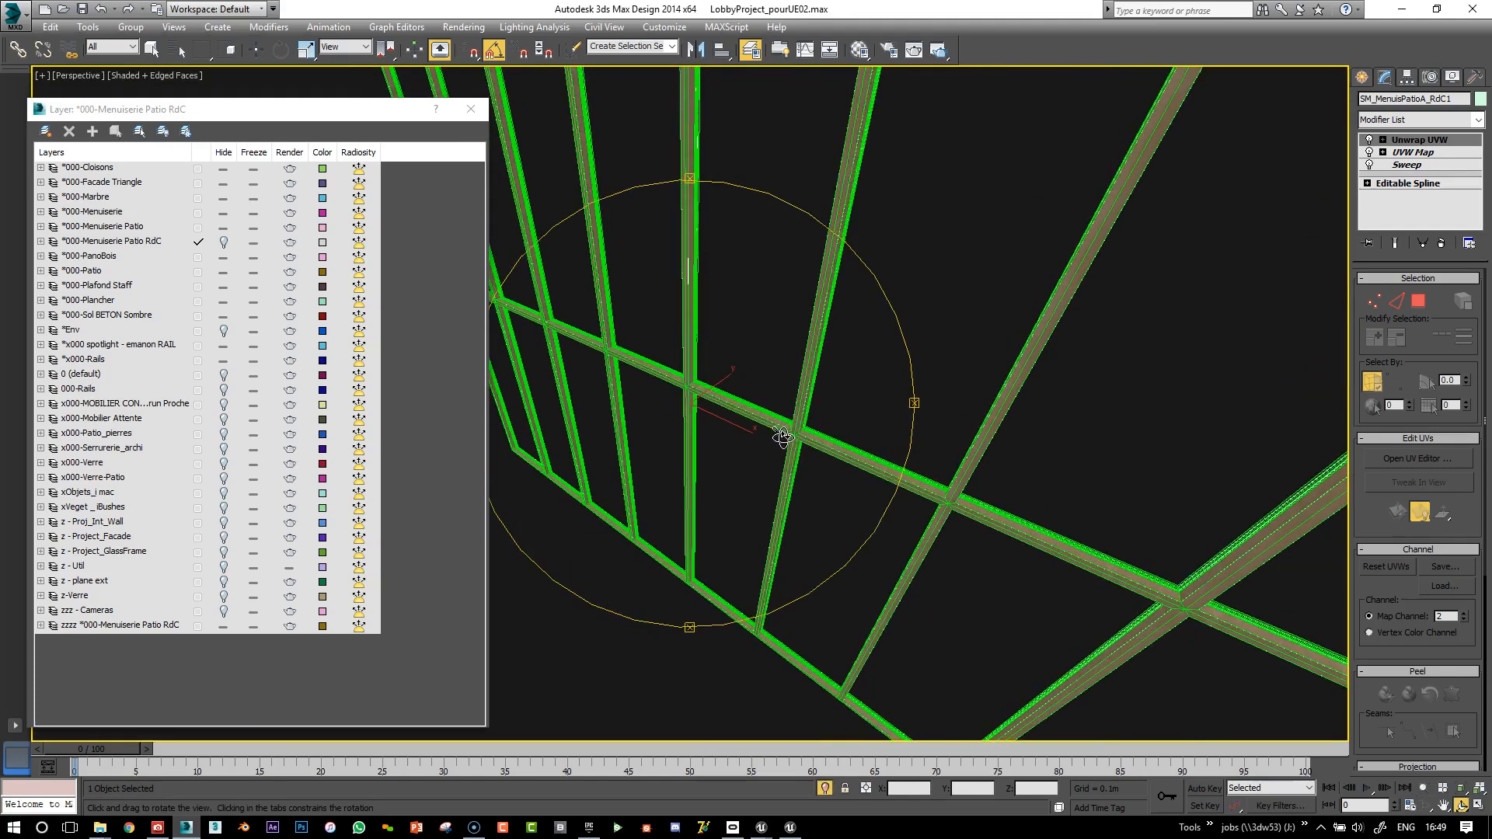
Disable Sweep and drop to the frame's base Editable Spline in wireframe, accepting the warning
click(1370, 164)
key(F3)
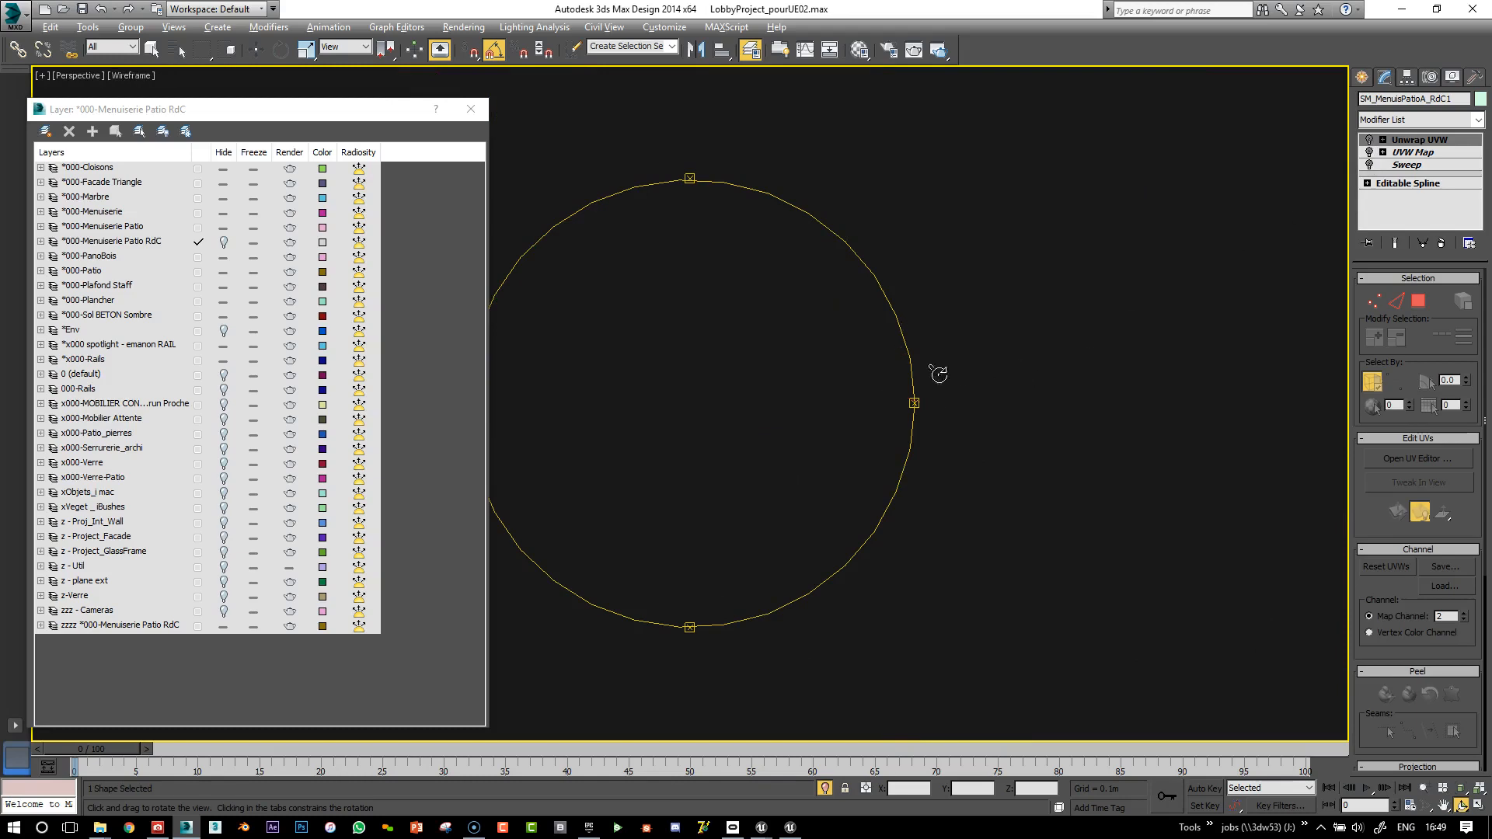
click(1403, 184)
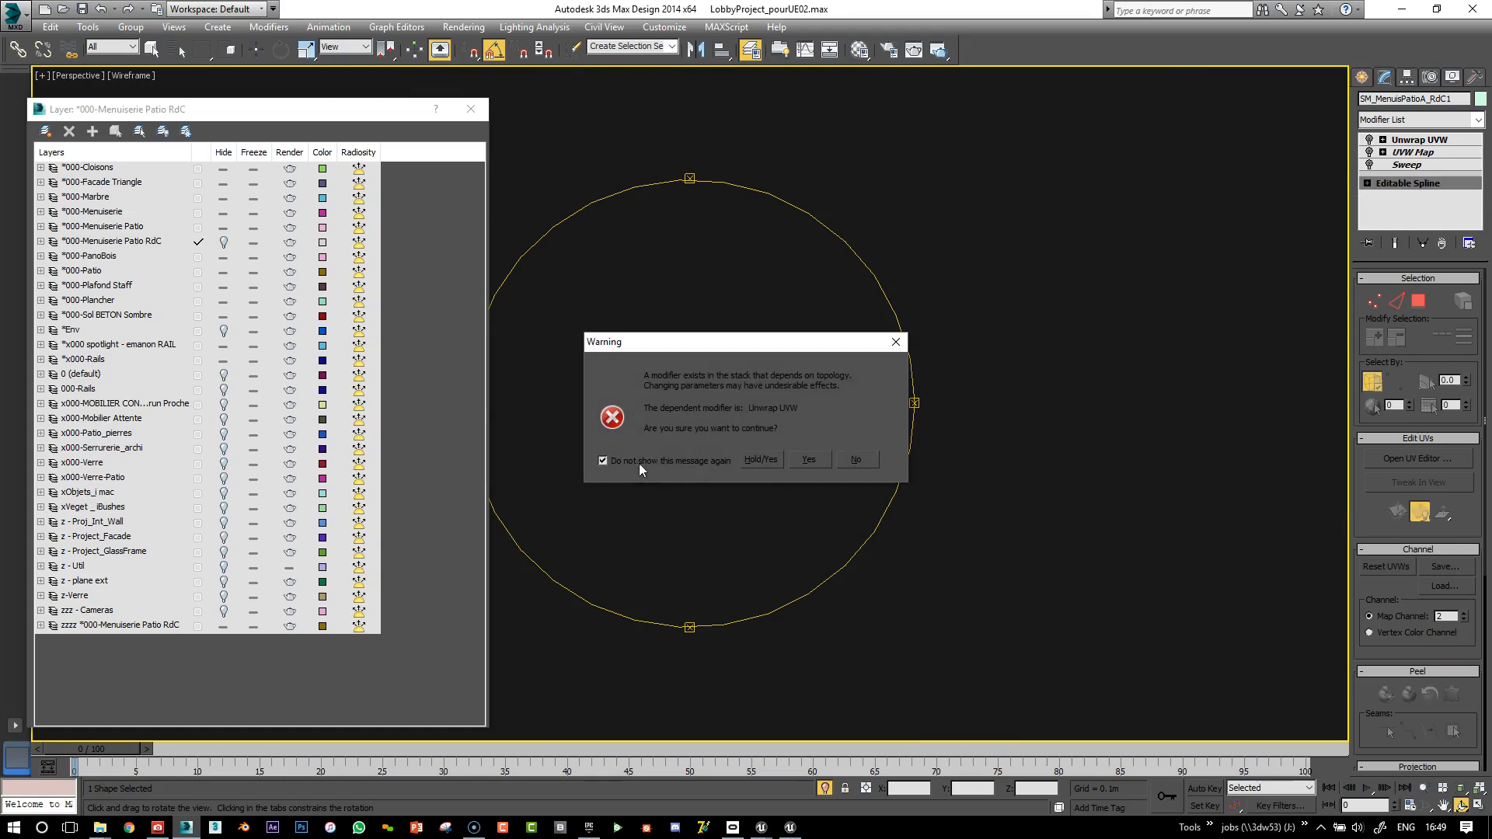
click(810, 460)
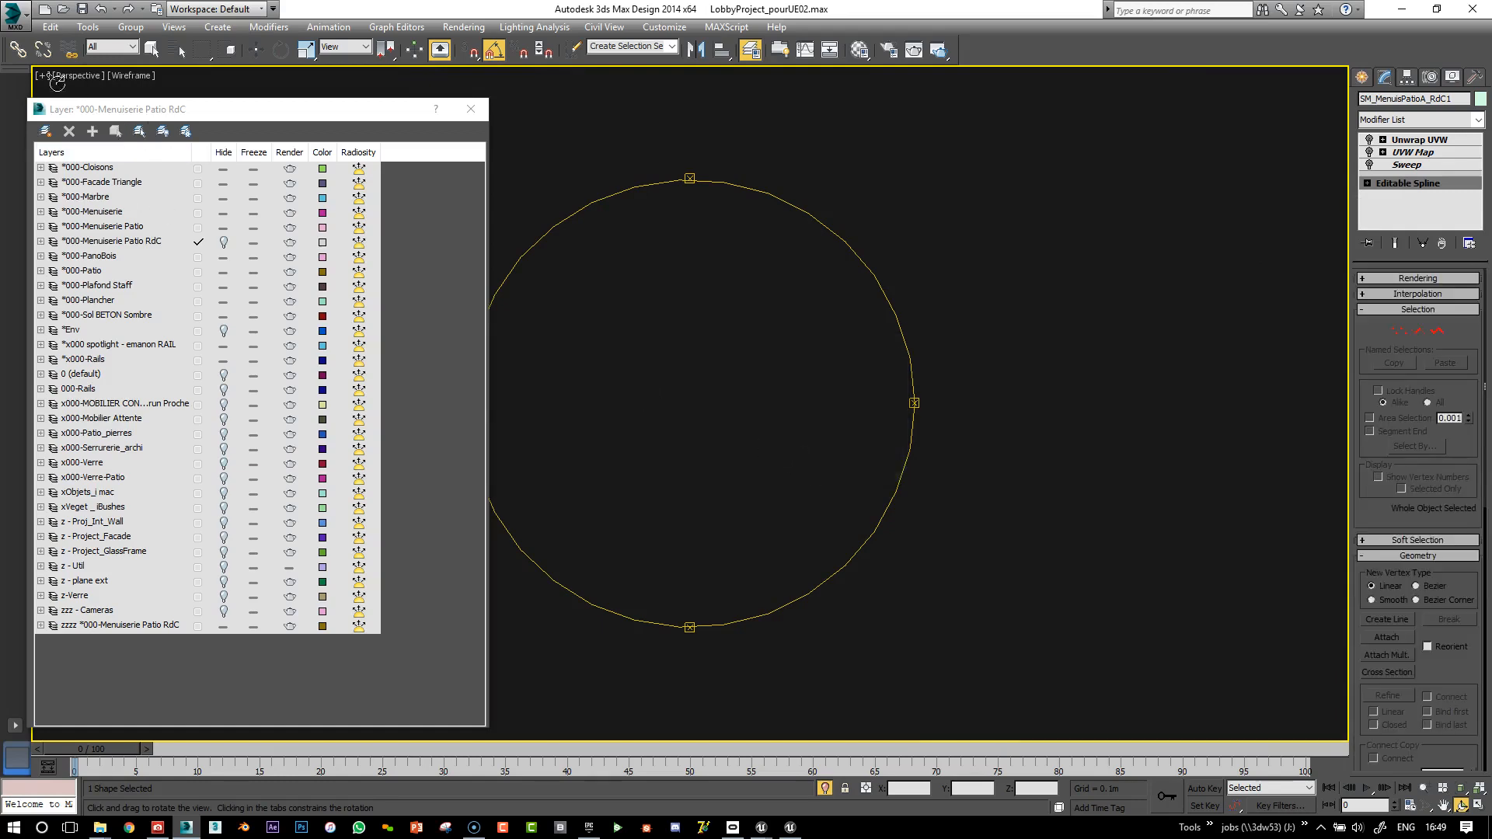
Close the Display Floater and return to a shaded, framed view of the frame shape
key(d)
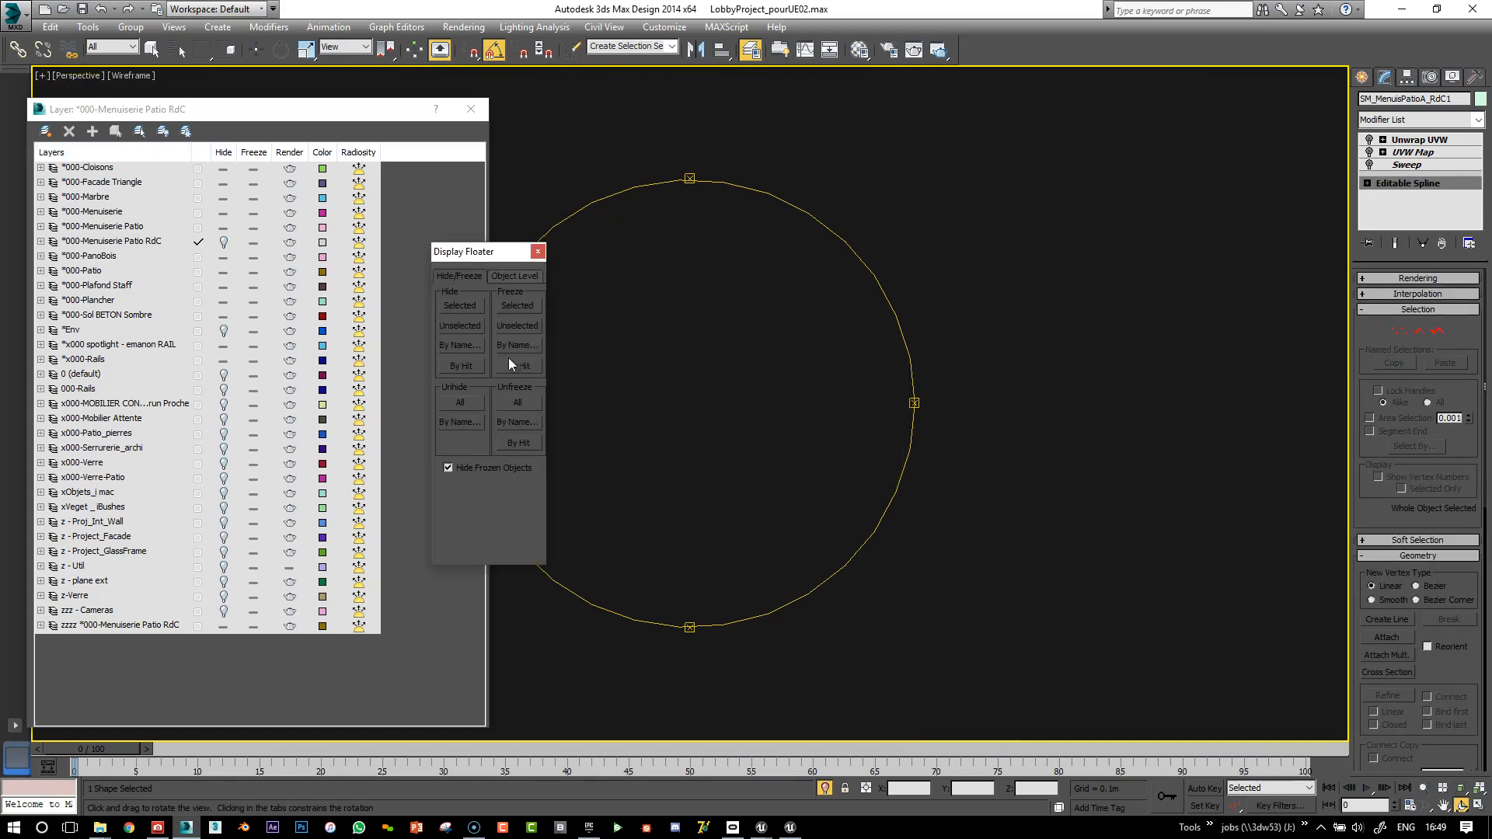
click(510, 276)
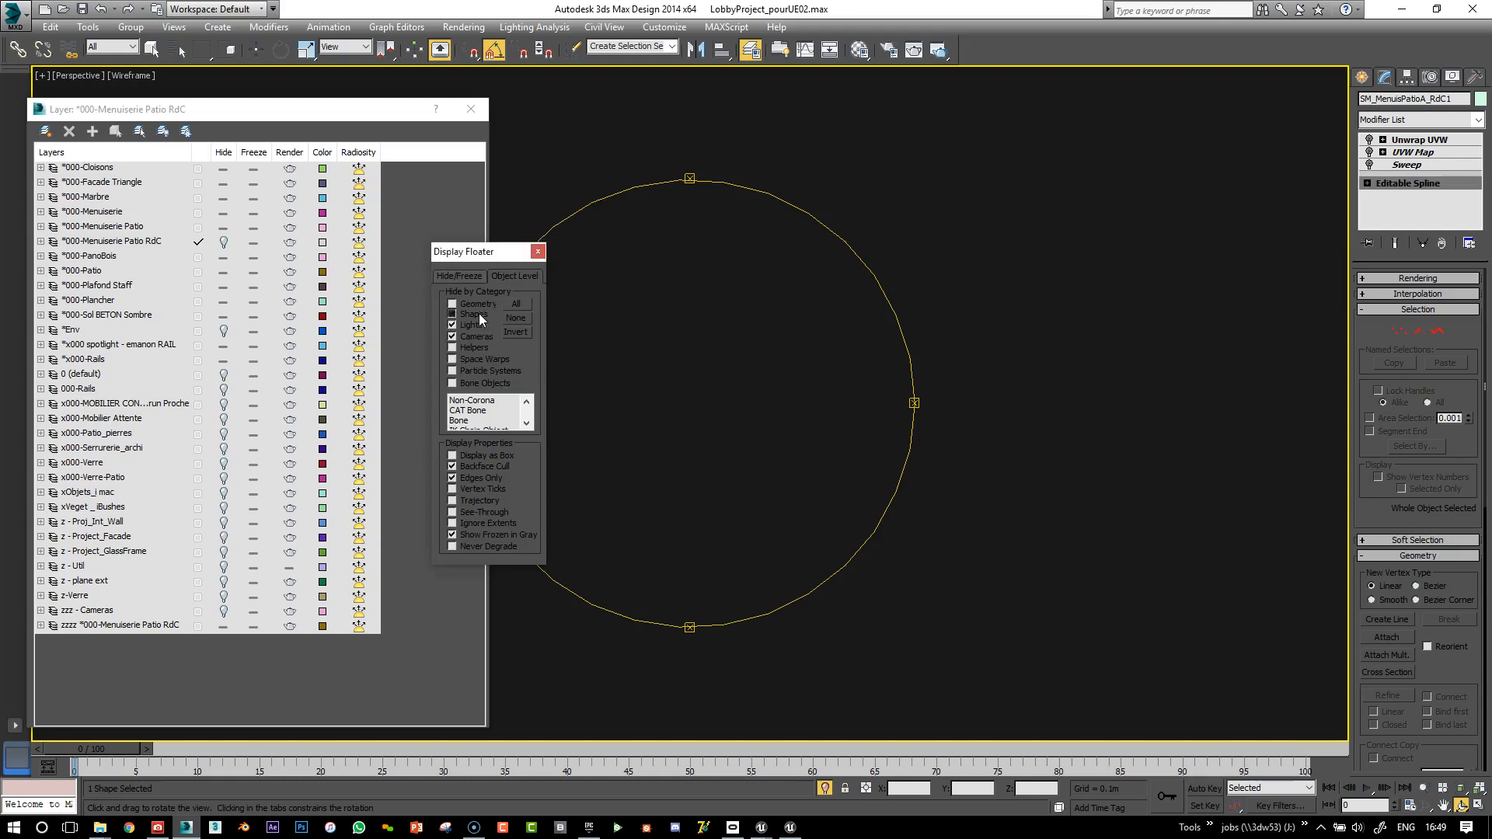
click(538, 252)
right_click(852, 324)
key(F3)
key(z)
alt+middle_drag(865, 463, 1026, 558)
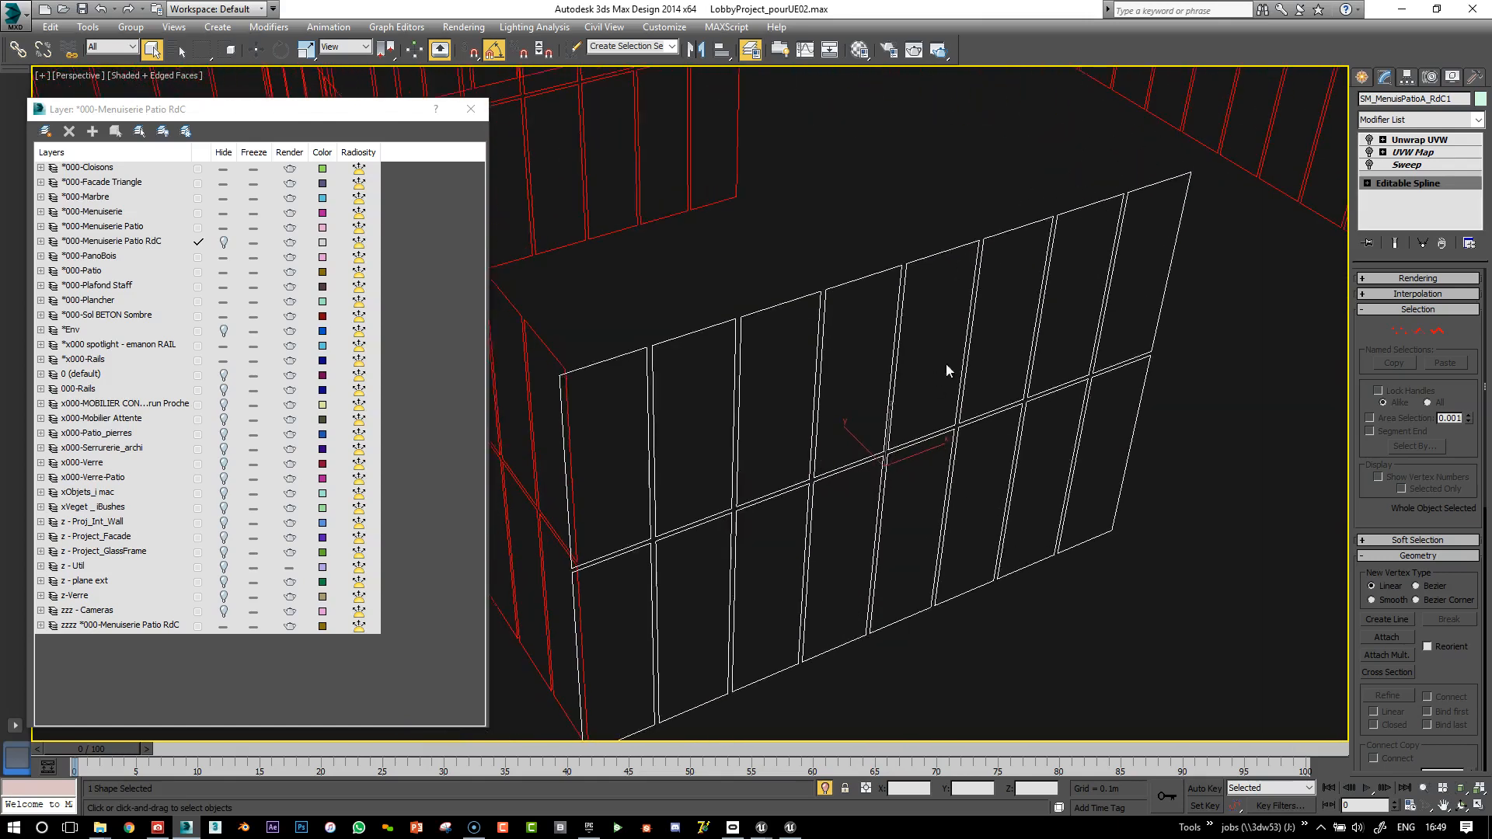
Re-enable the Sweep modifier and inspect the frame's box UVW Map on channel 1
click(1383, 165)
click(1370, 165)
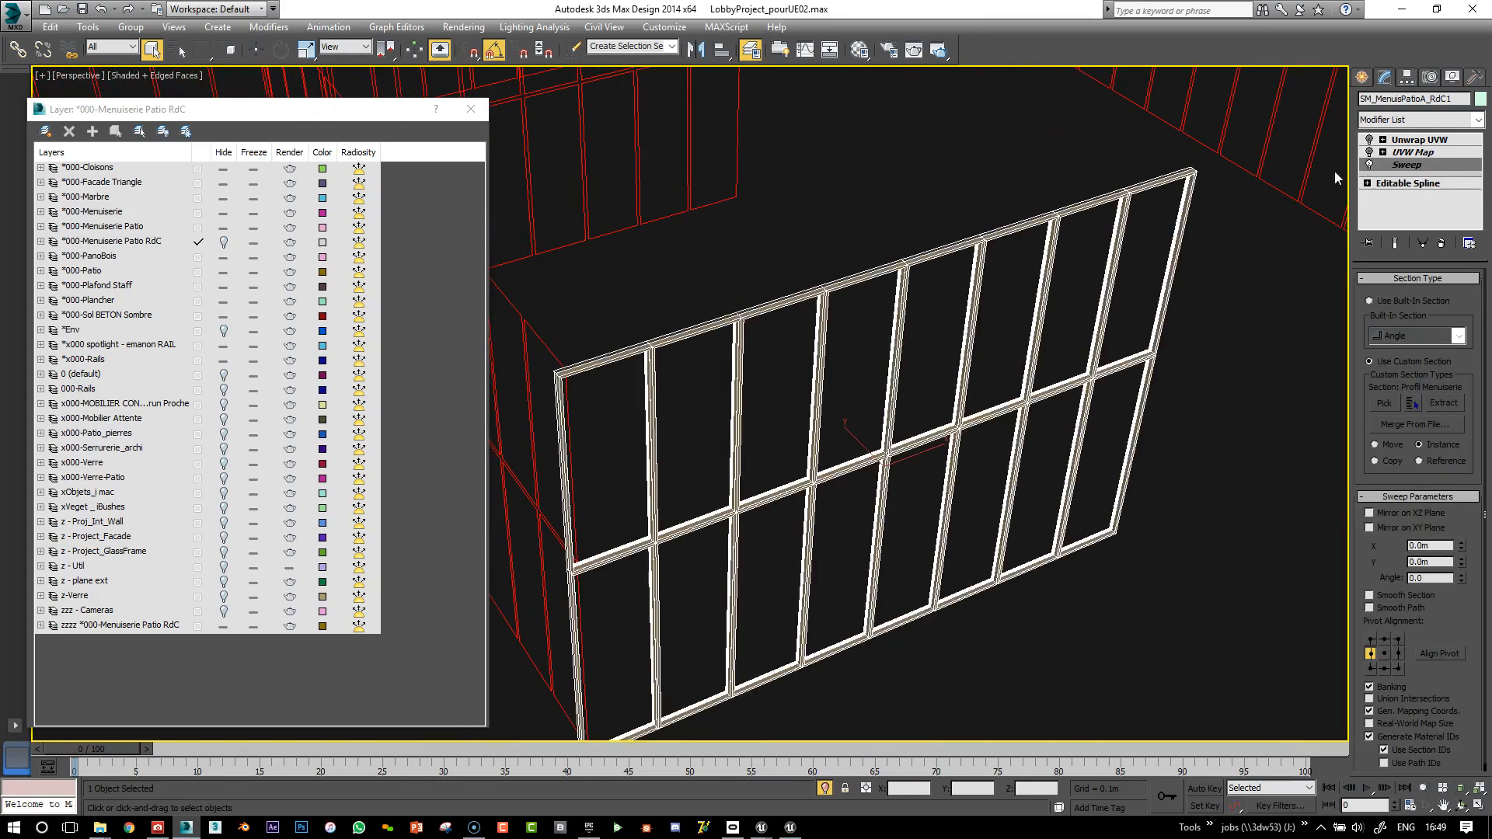
alt+middle_drag(846, 378, 843, 376)
click(1413, 152)
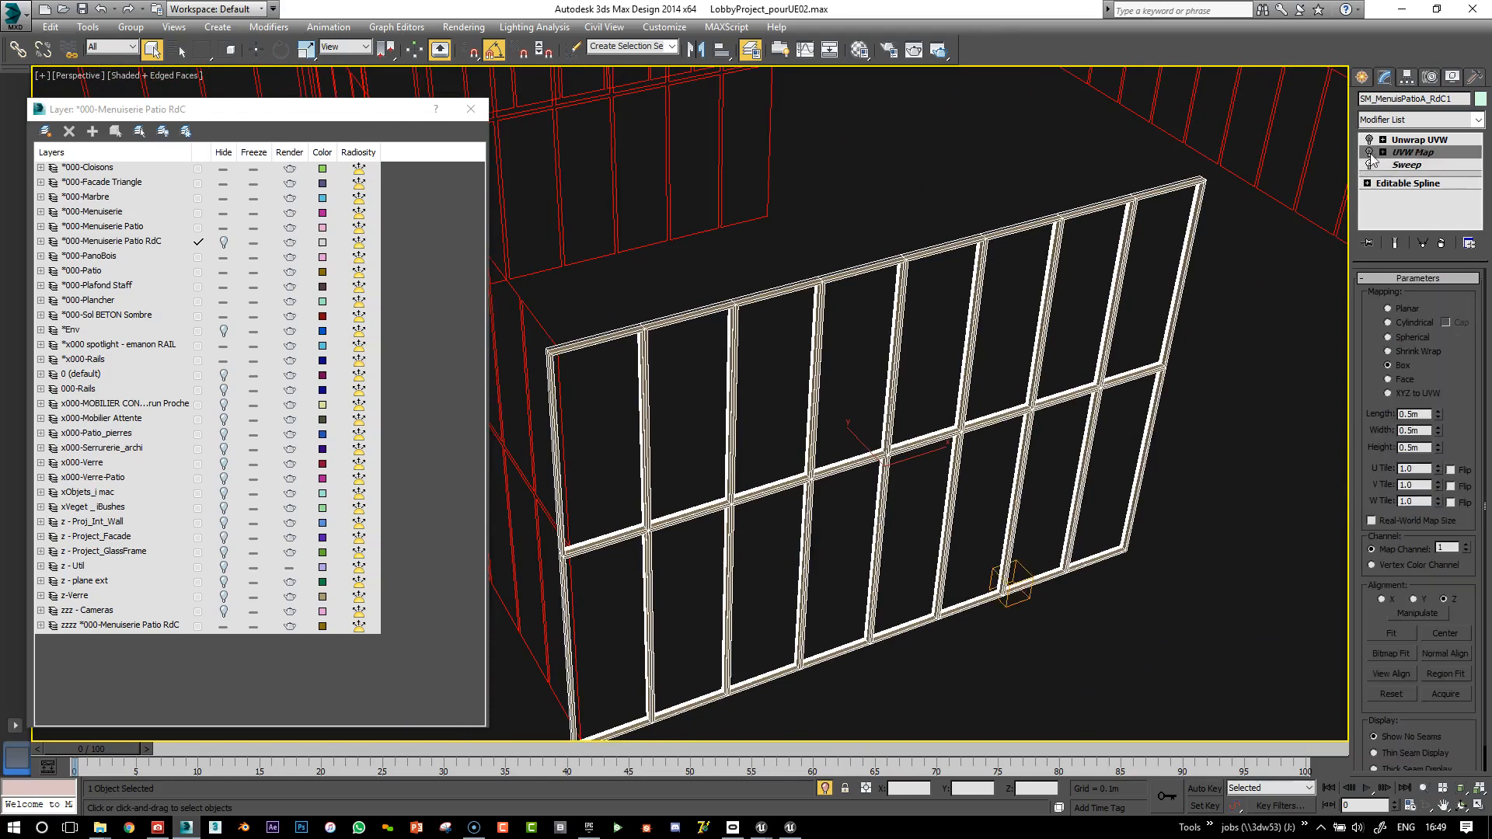
alt+middle_drag(1060, 427, 1005, 428)
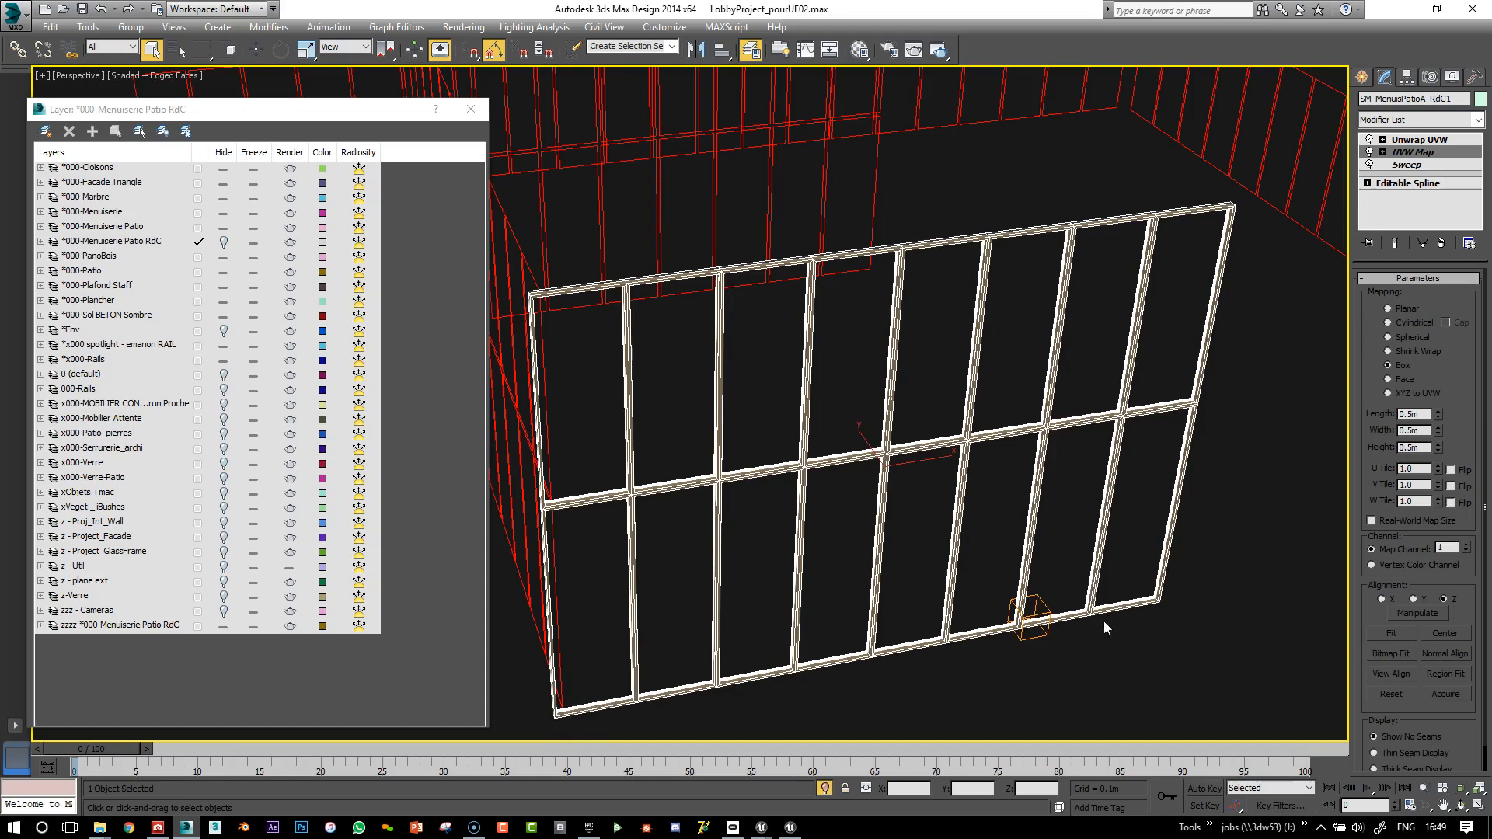
key(alt+Tab)
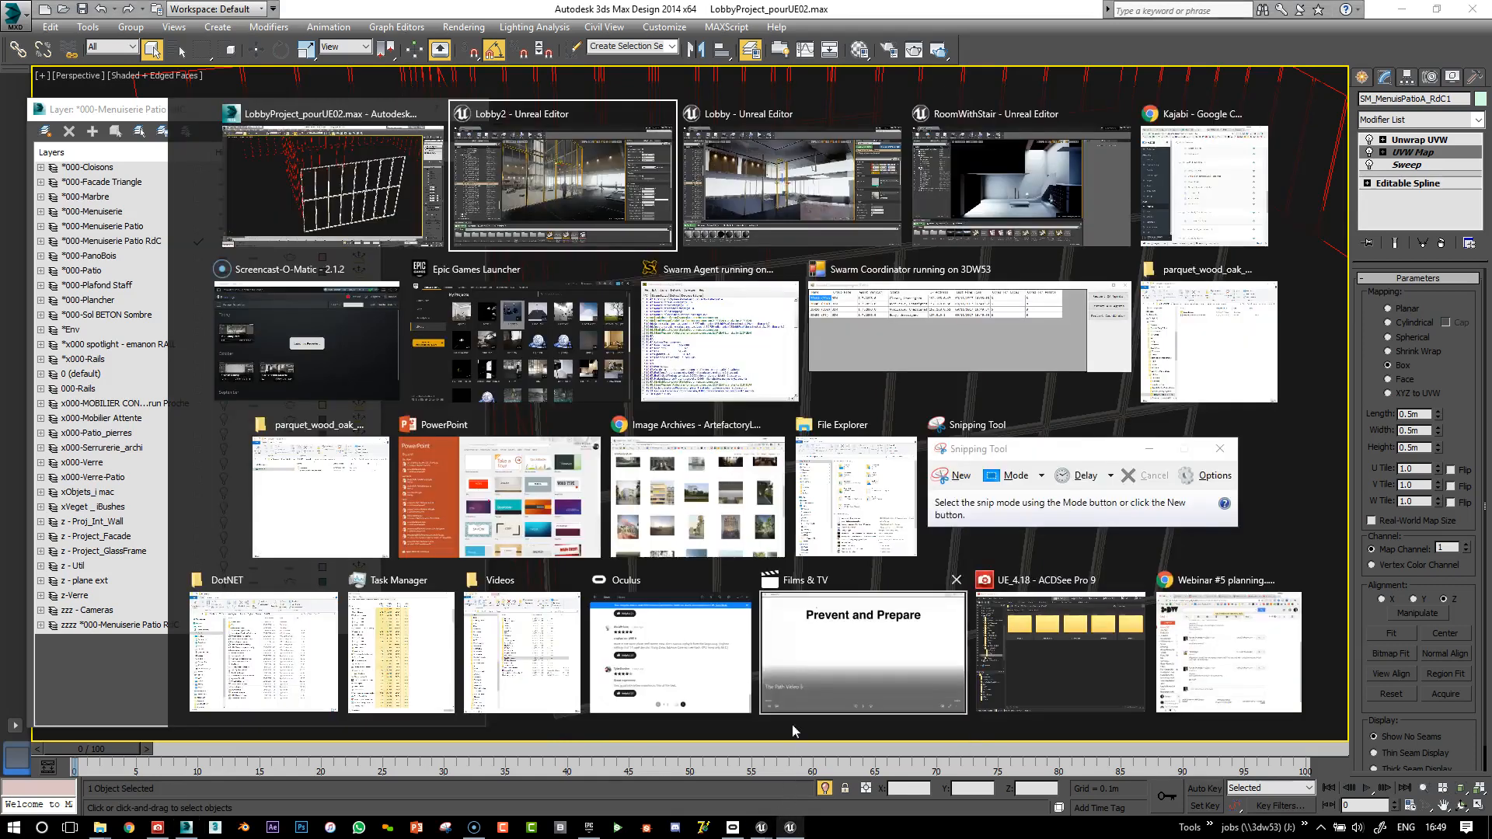
Return to the Lobby2 Unreal editor and fly along the patio glass wall
click(585, 167)
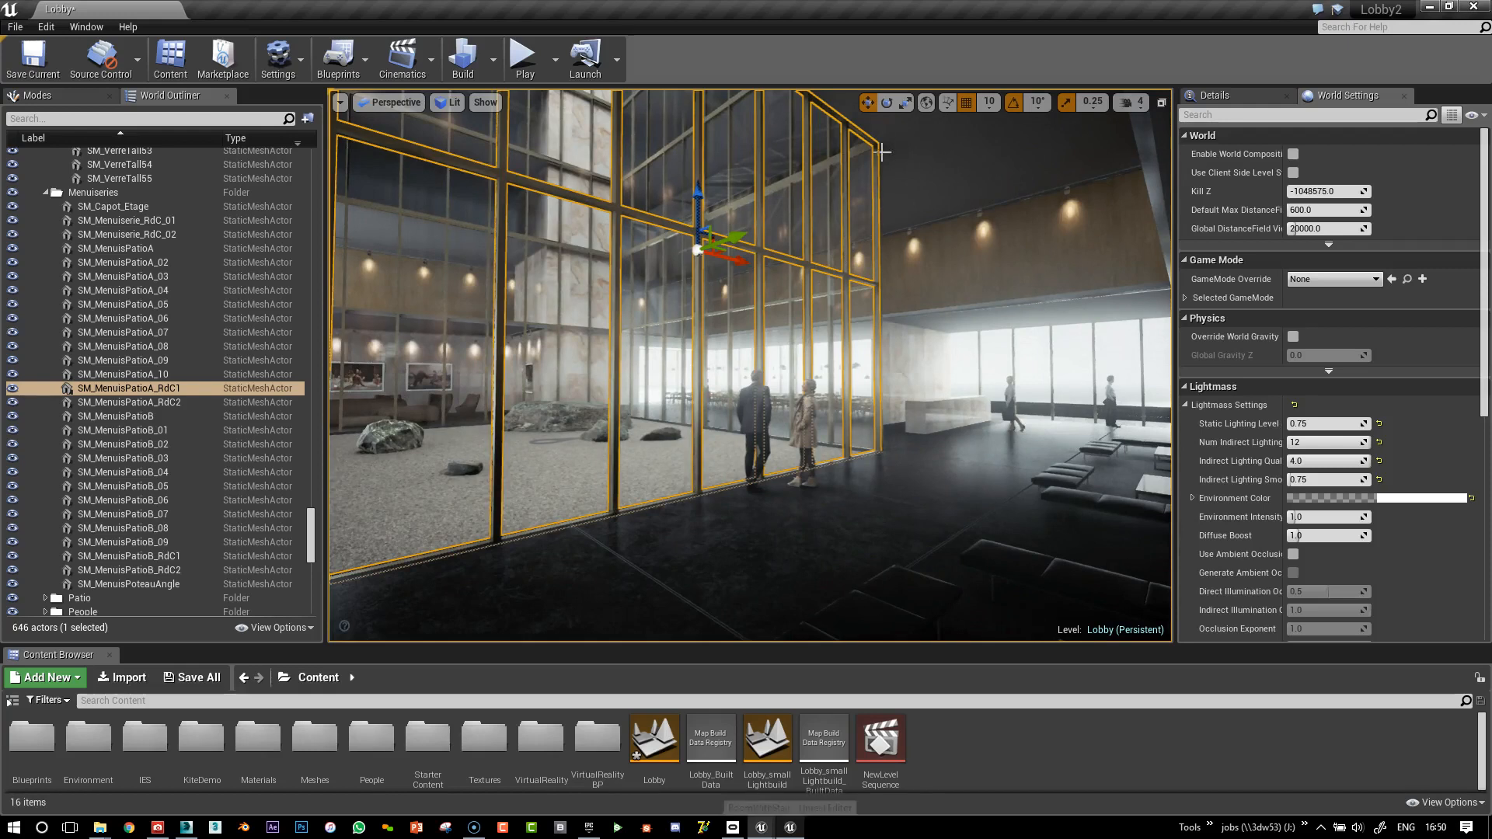
key(d)
right_drag(925, 397, 754, 369)
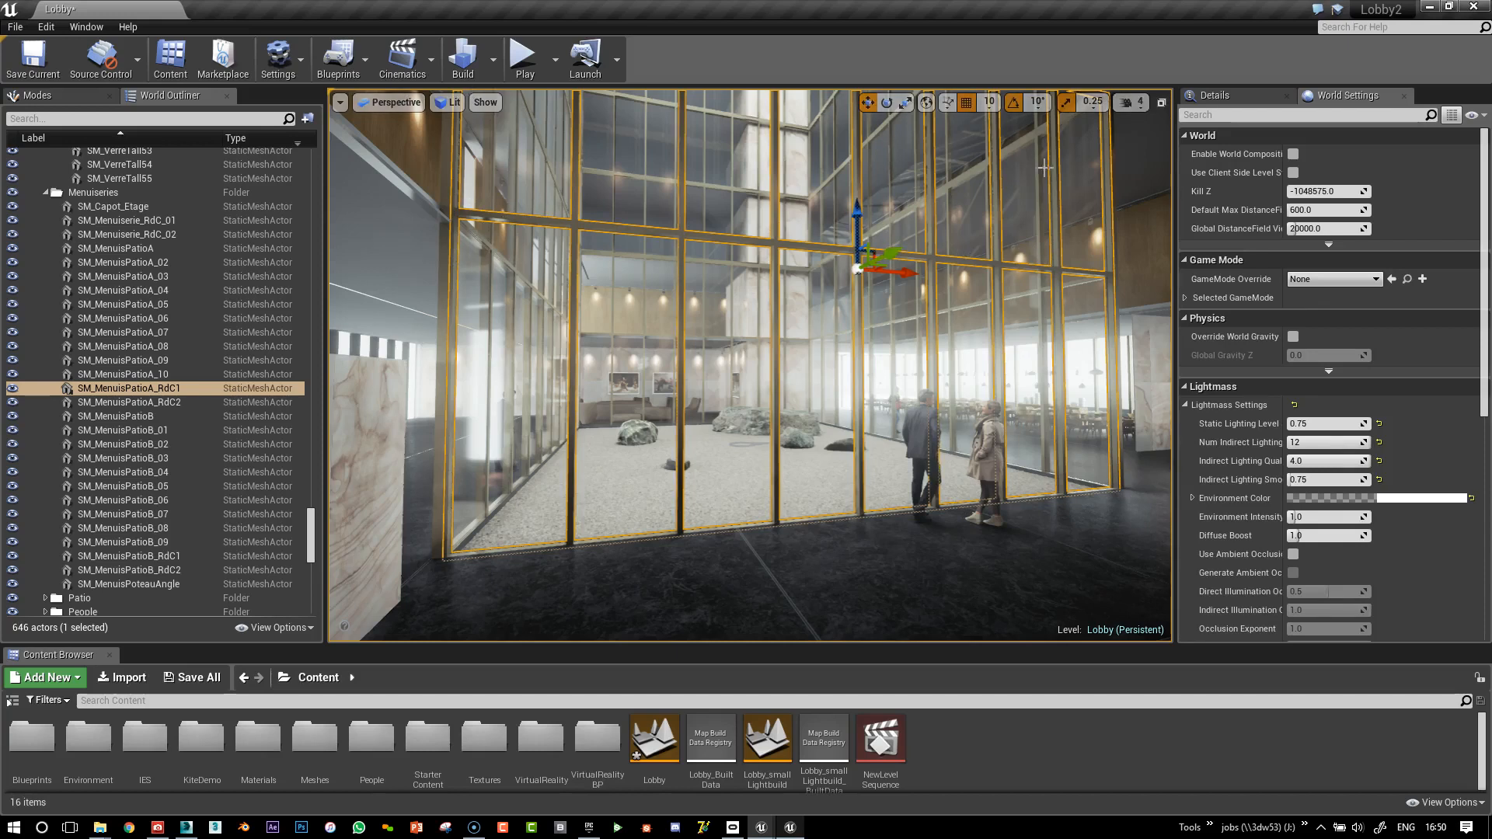
right_drag(846, 356, 1042, 357)
key(a)
right_drag(979, 300, 953, 300)
key(d)
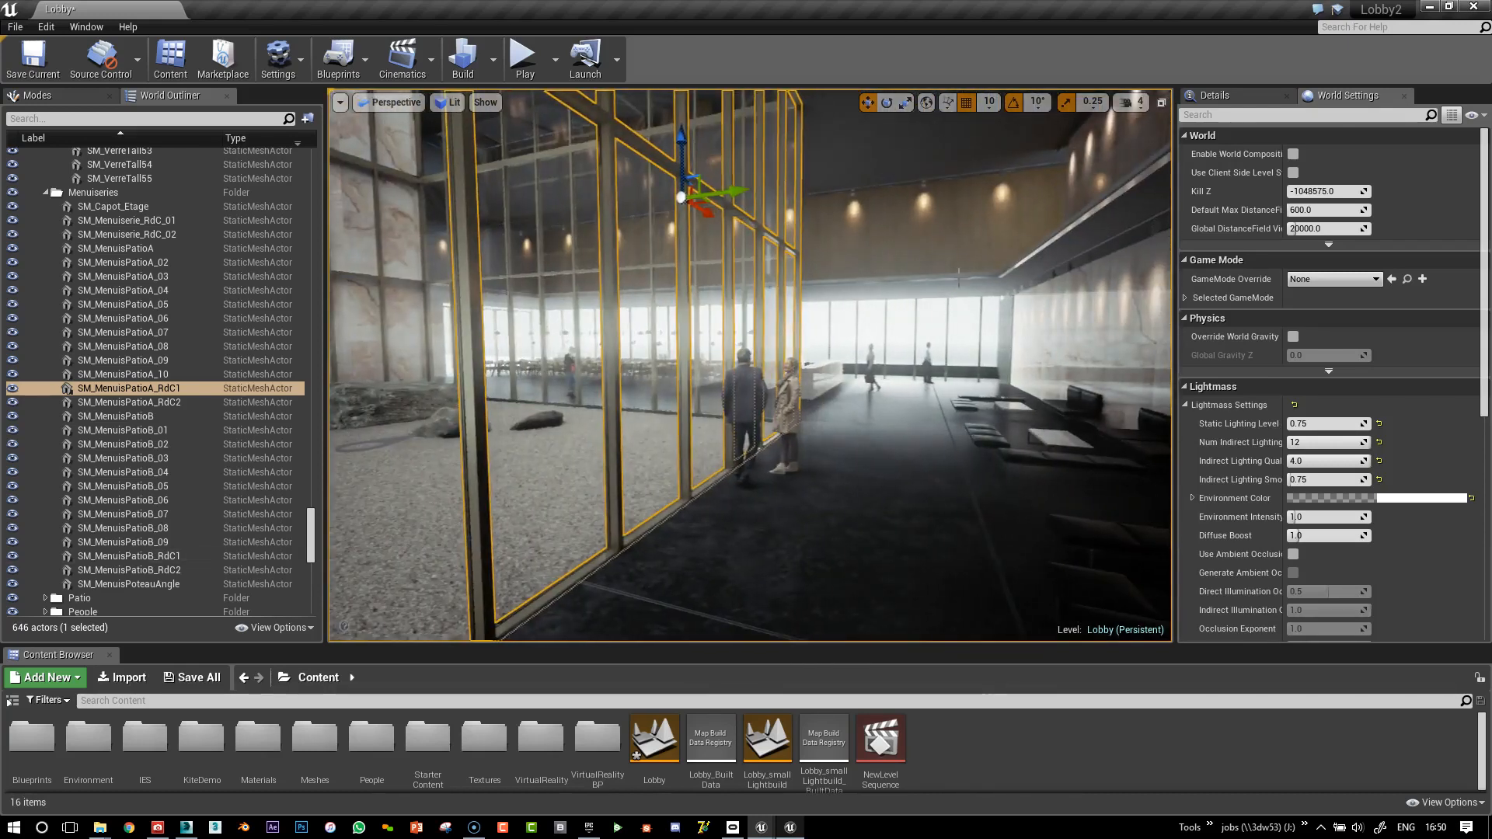
Select the floor slab SM_Plancher_07 and look around the upper floor edge
click(958, 276)
right_drag(989, 349, 1065, 295)
key(w)
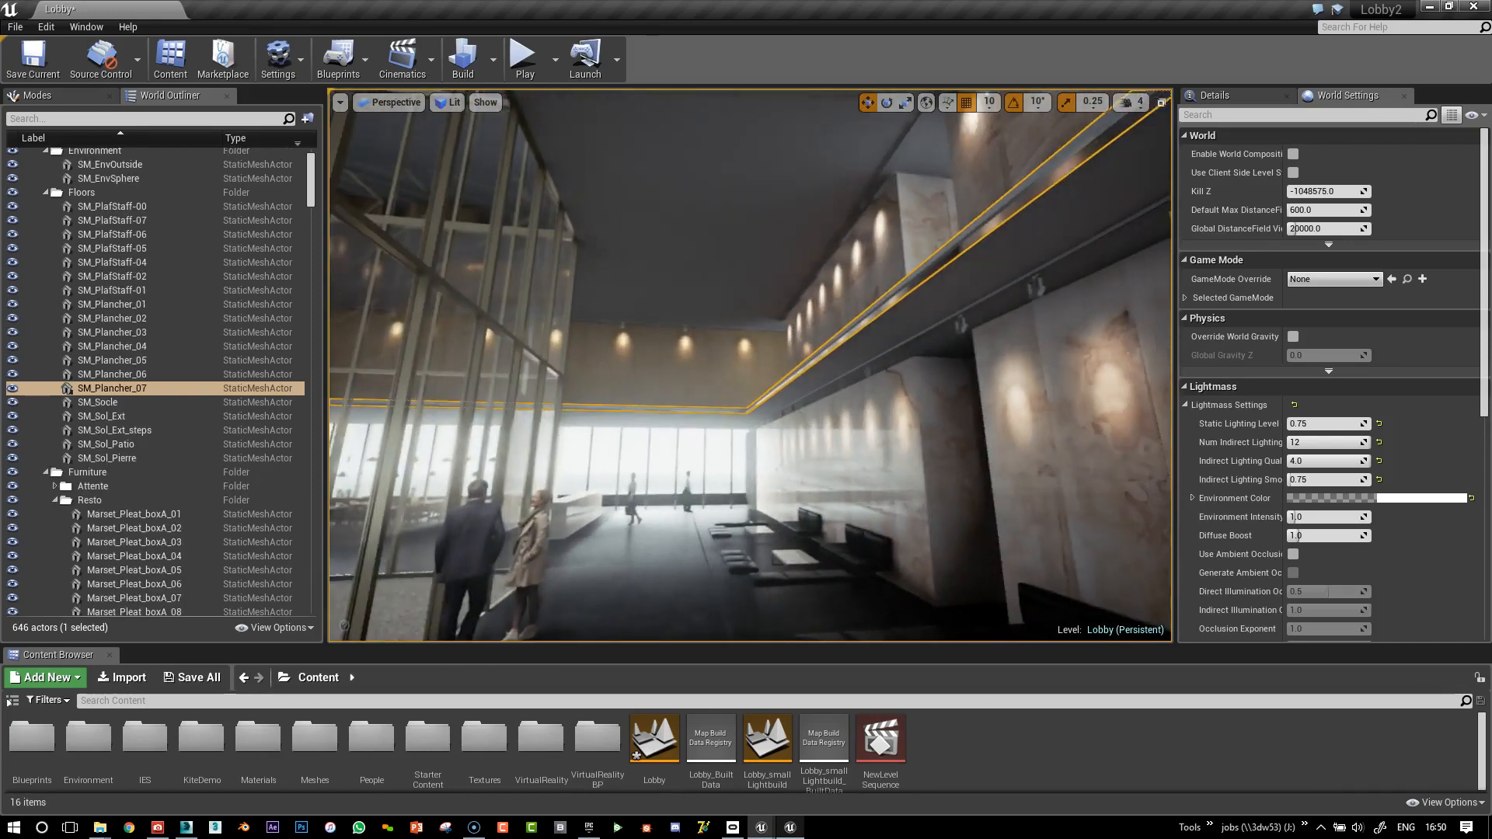
right_drag(897, 410, 728, 420)
key(d)
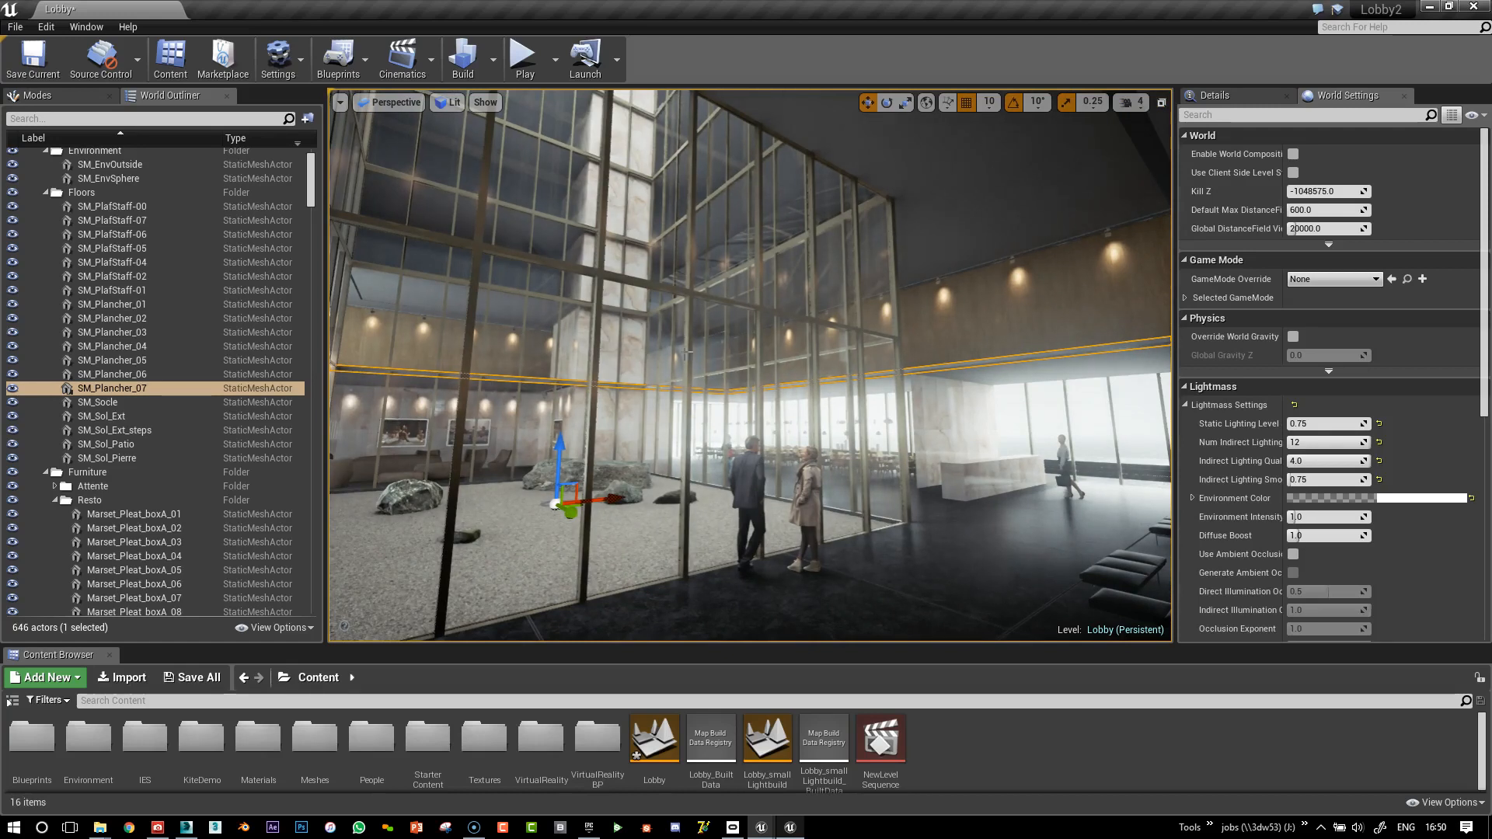
Show the Lighting StaticMesh Info statistics from the Build menu's Lighting Info entry
click(492, 59)
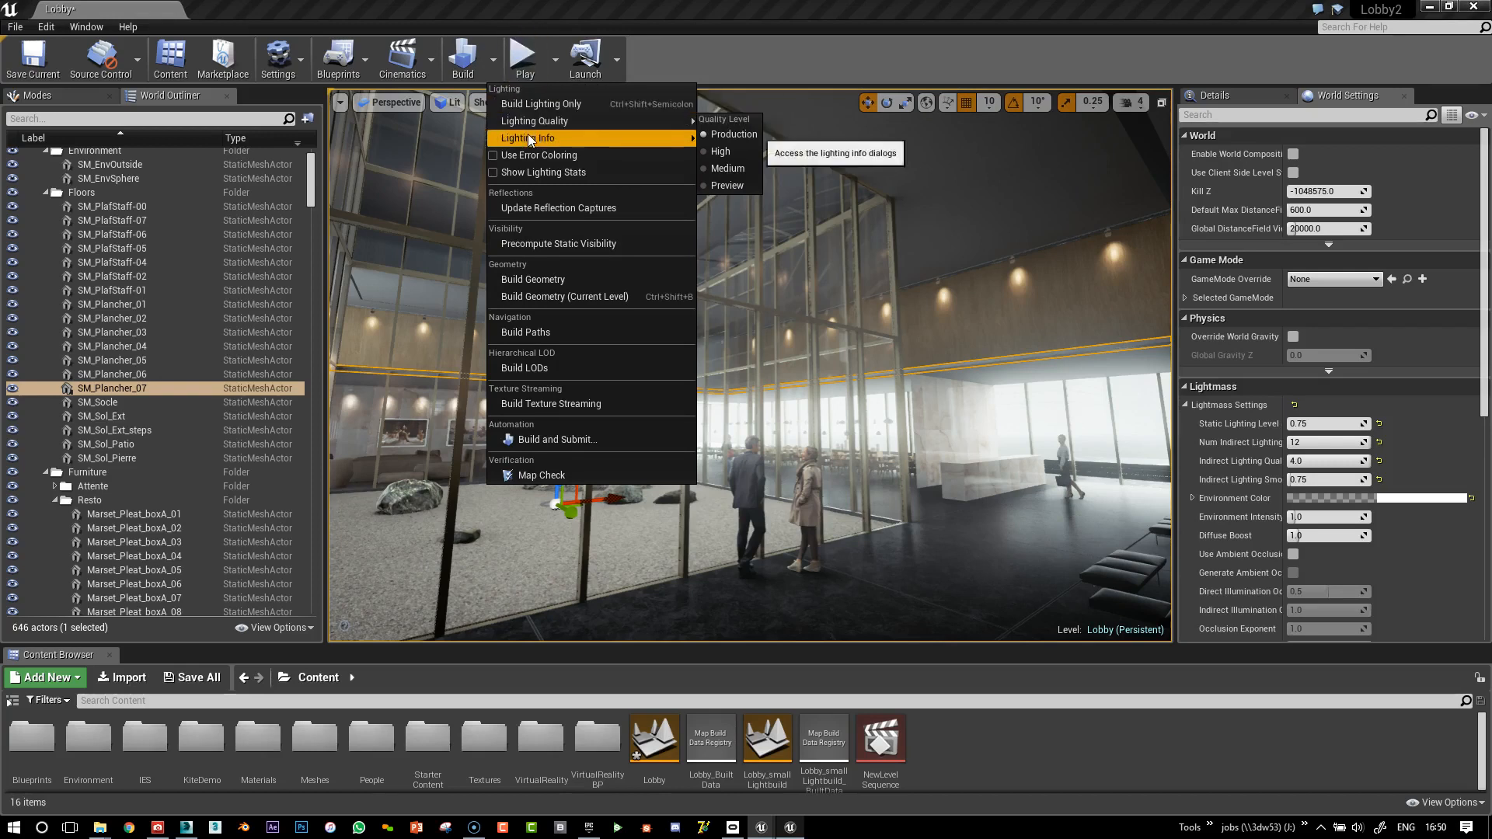
mouse_move(531, 139)
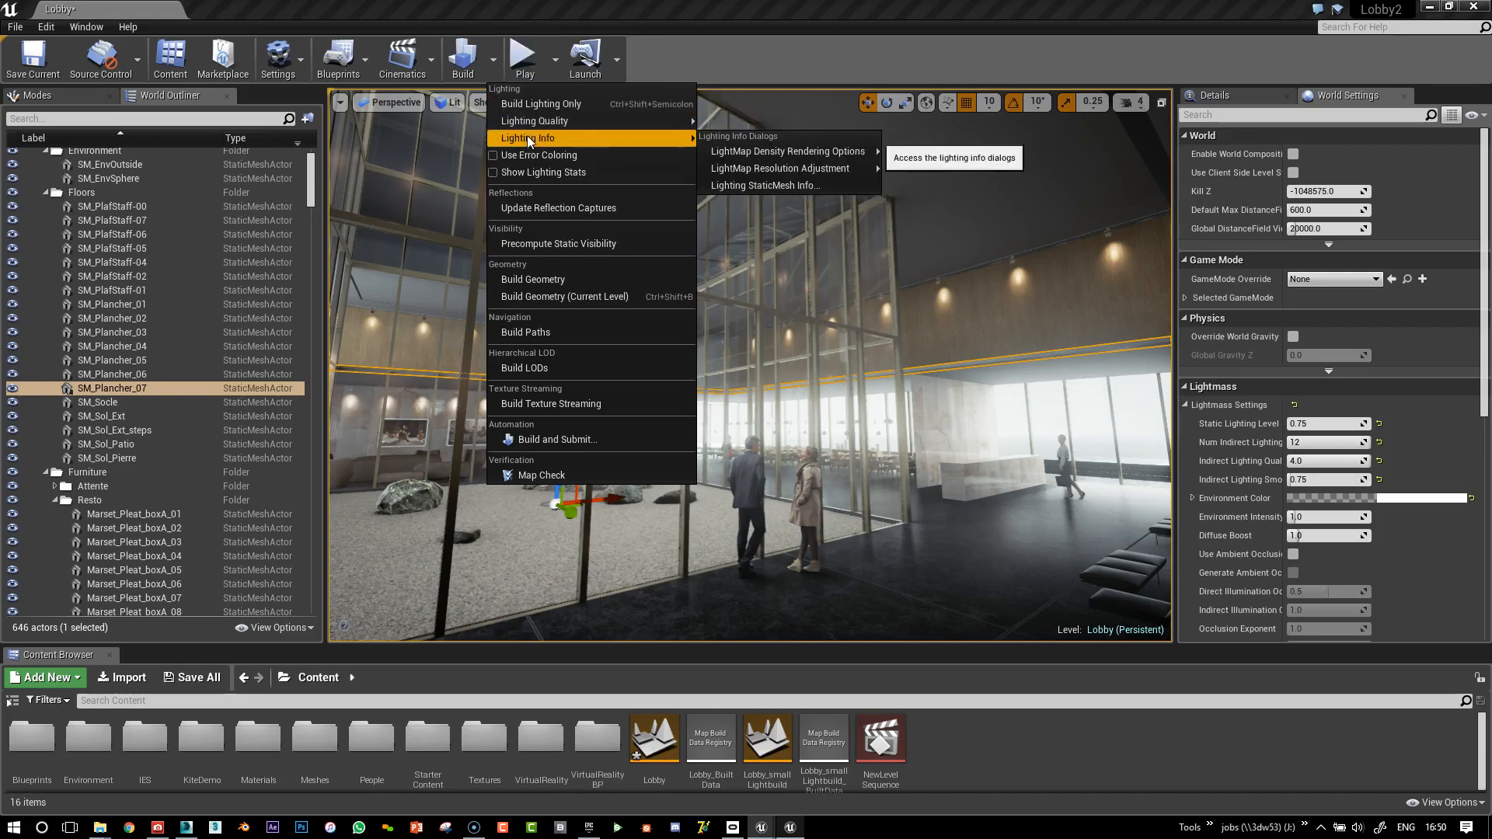
mouse_move(716, 156)
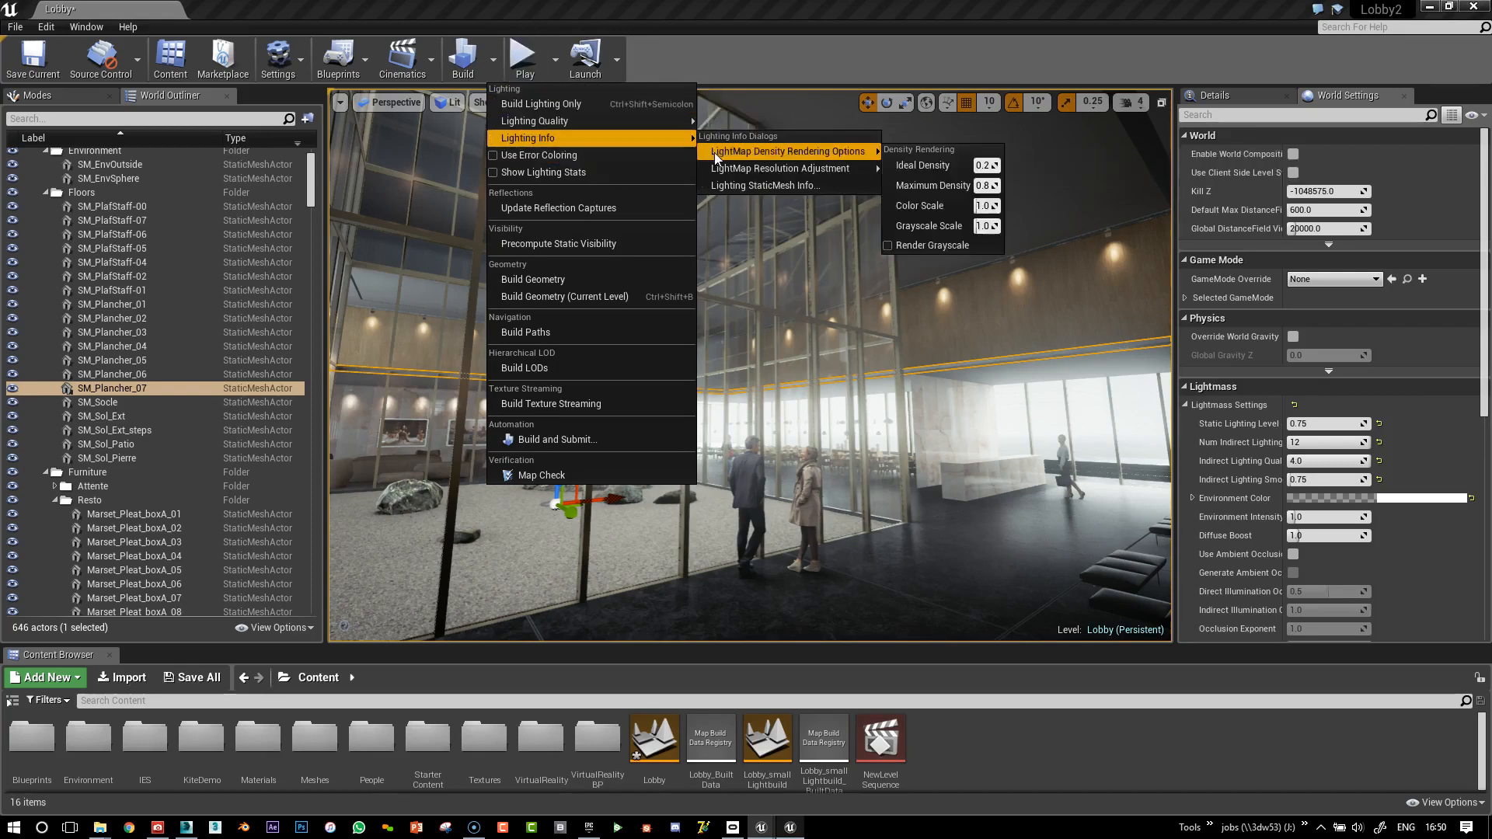
click(713, 185)
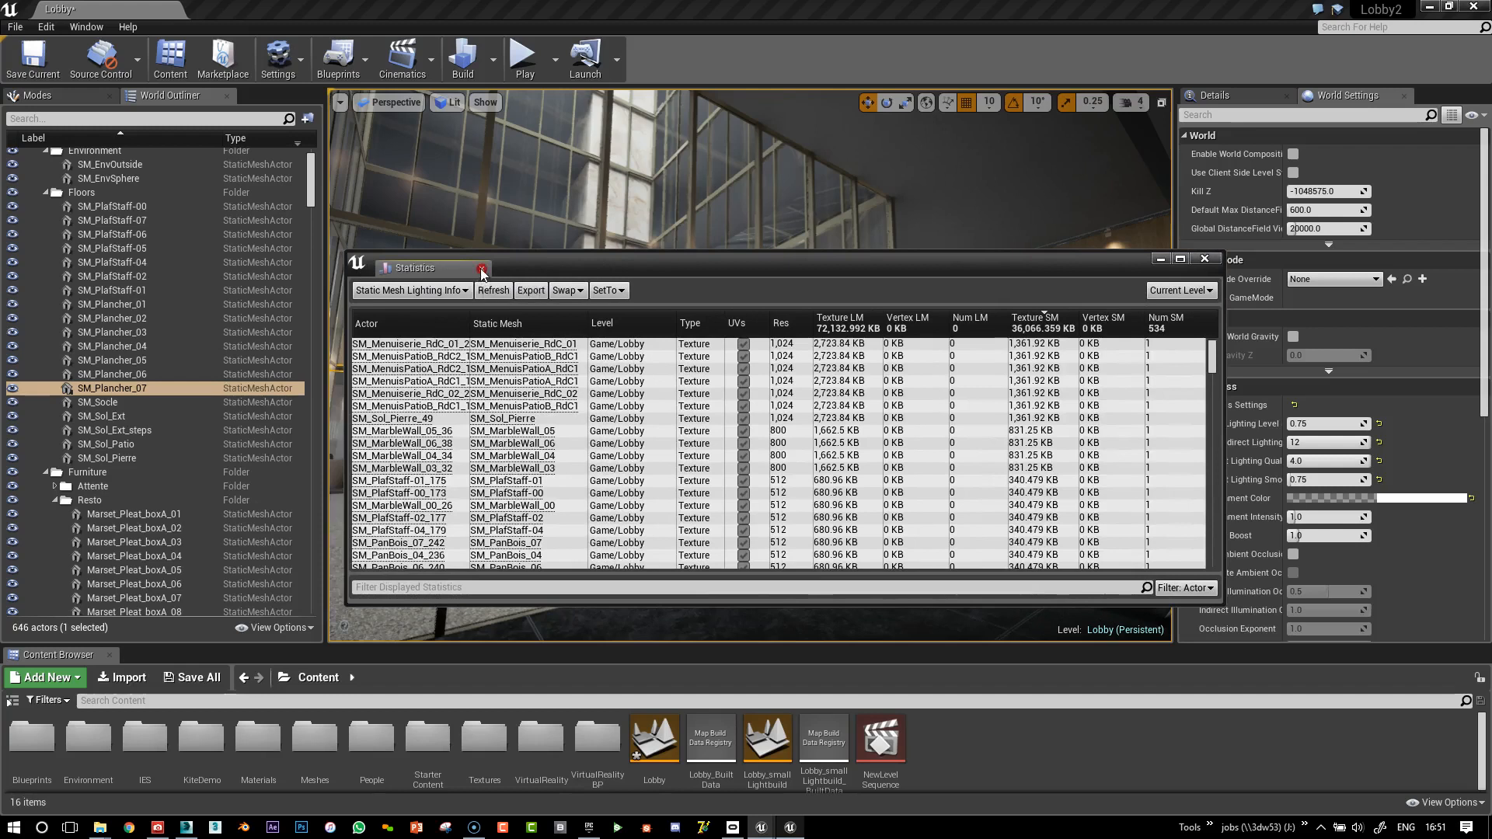
Open the level Statistics, enlarge it, and sort by Texture LM, largest first
click(482, 269)
click(90, 26)
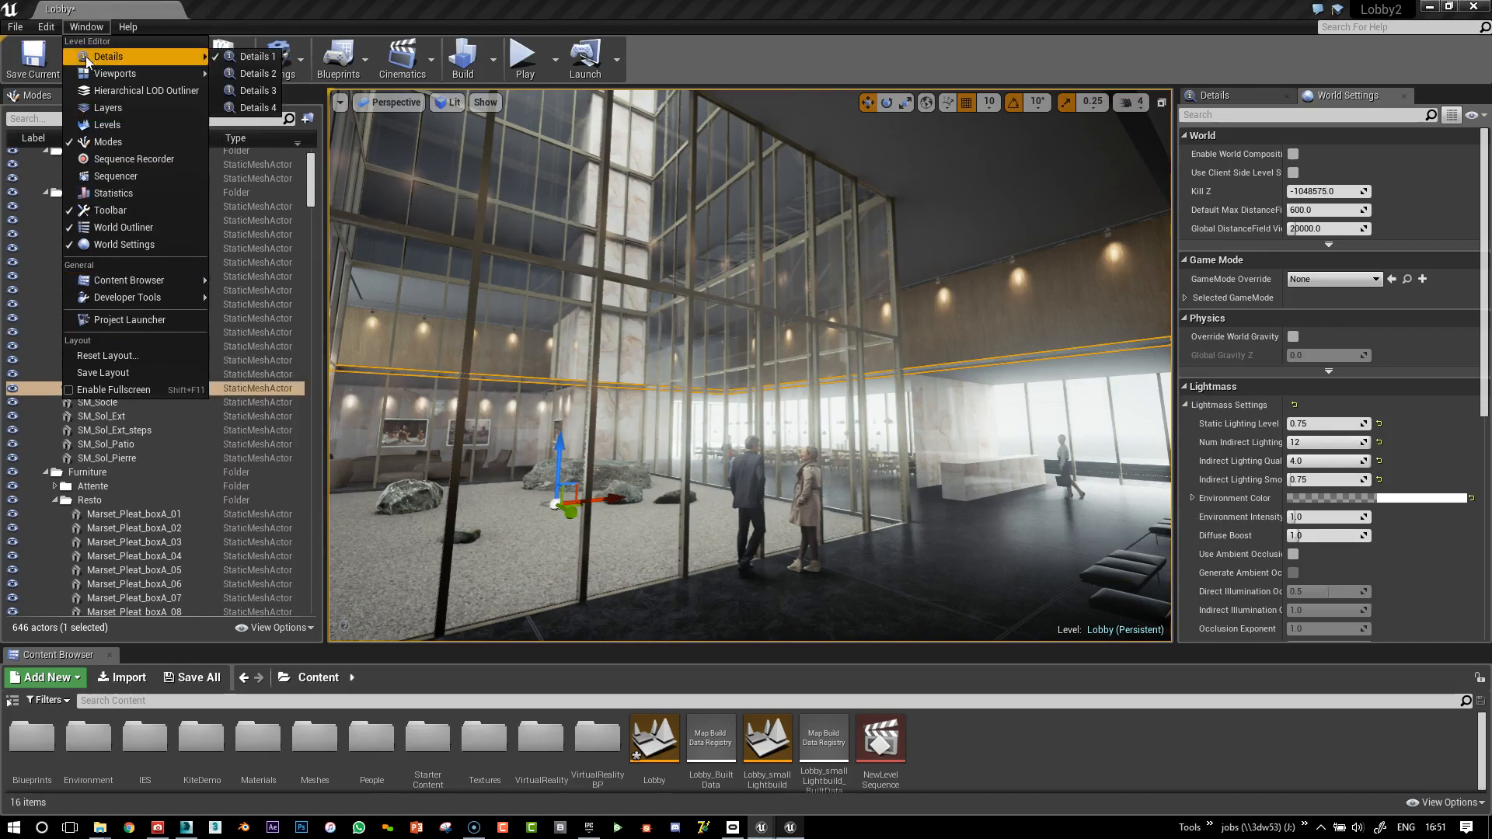
click(106, 195)
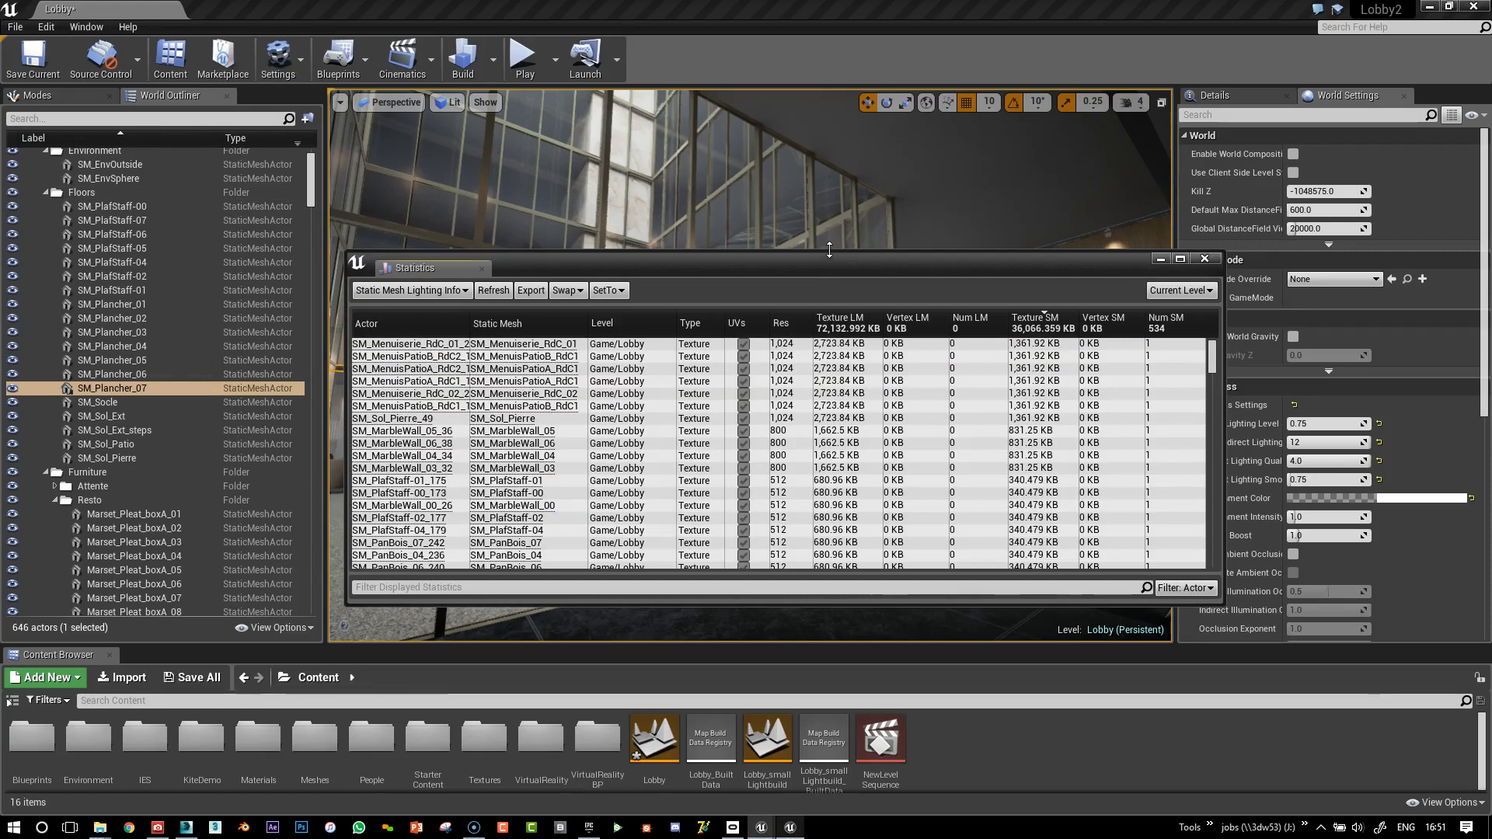
drag(829, 249, 826, 99)
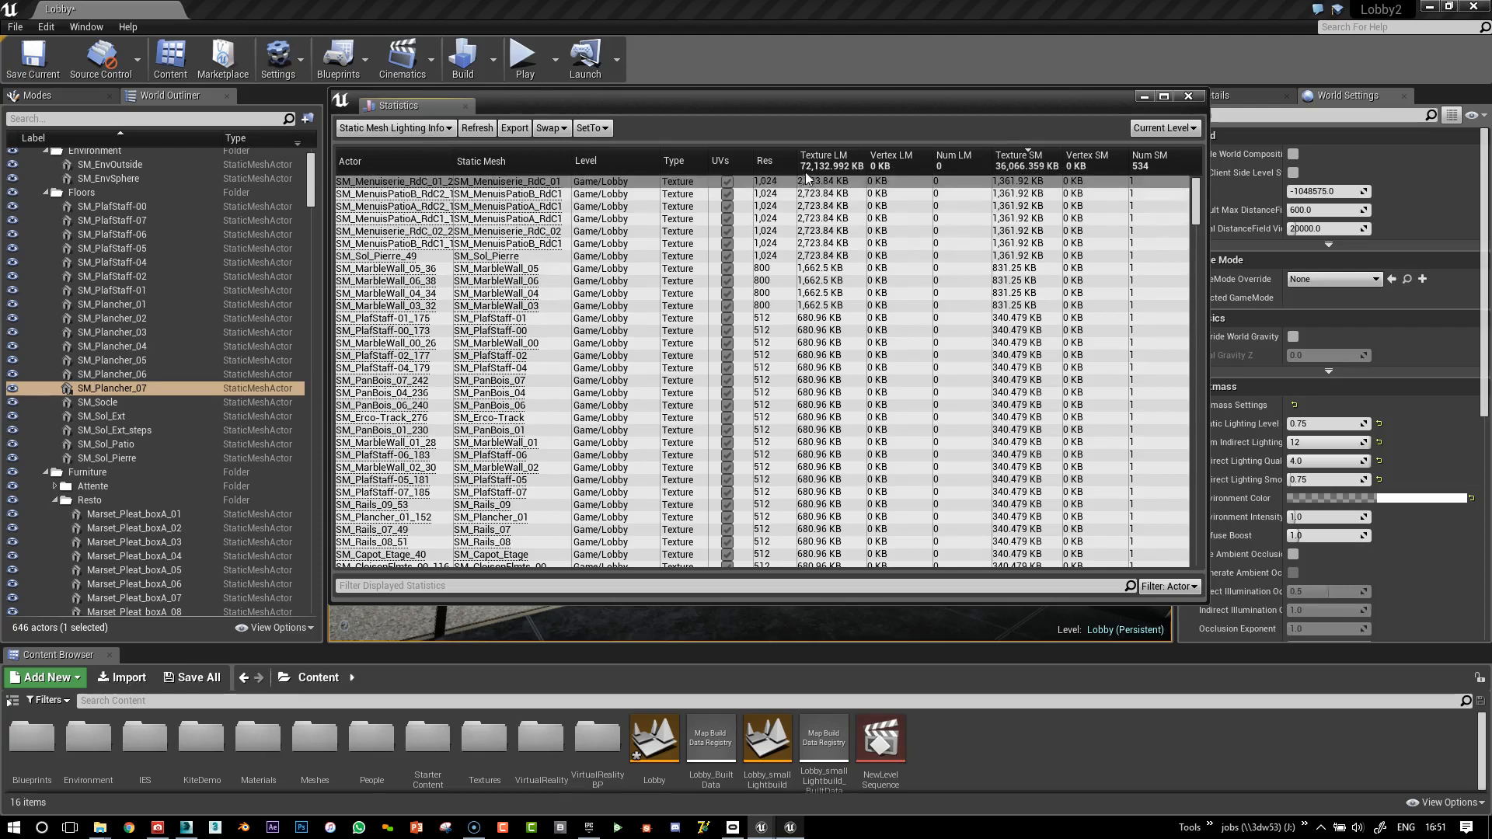
click(825, 160)
click(825, 161)
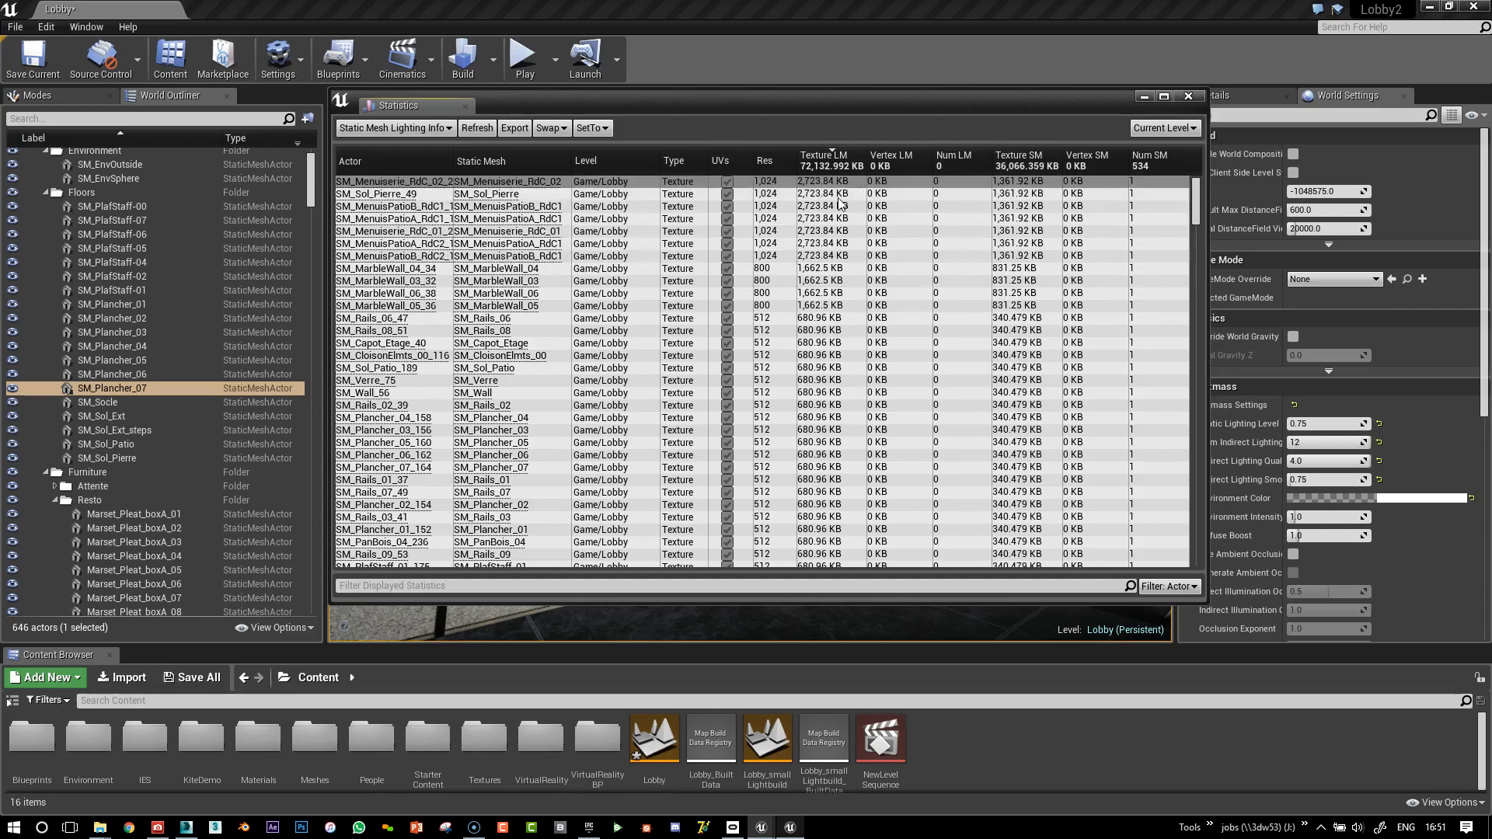
drag(801, 106, 1333, 111)
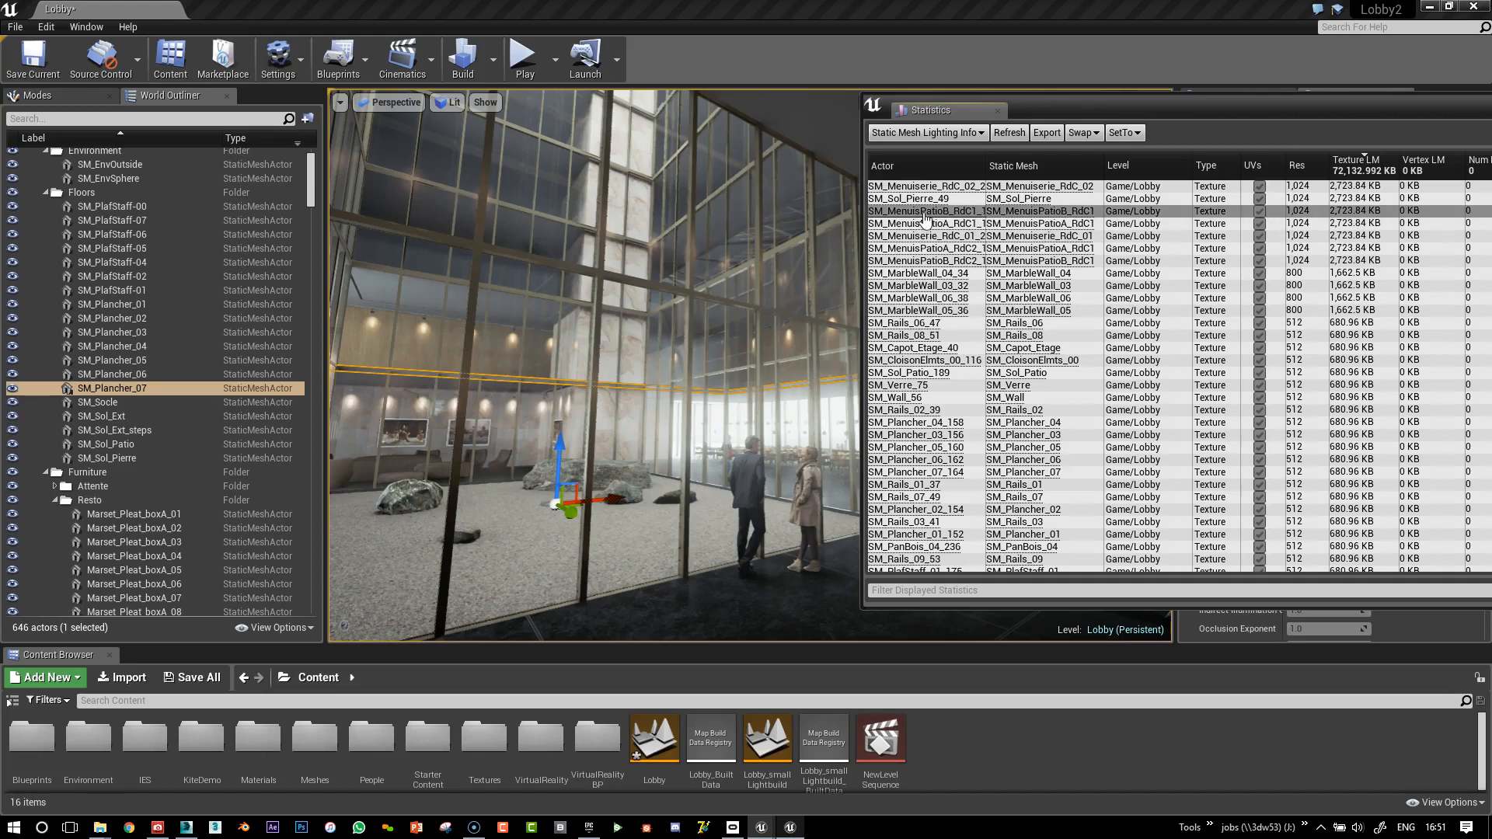
Focus the view on SM_MenuisPatioB_RdC1, SM_Menuiserie_RdC_01 and SM_MenuisPatioA_RdC1
click(925, 214)
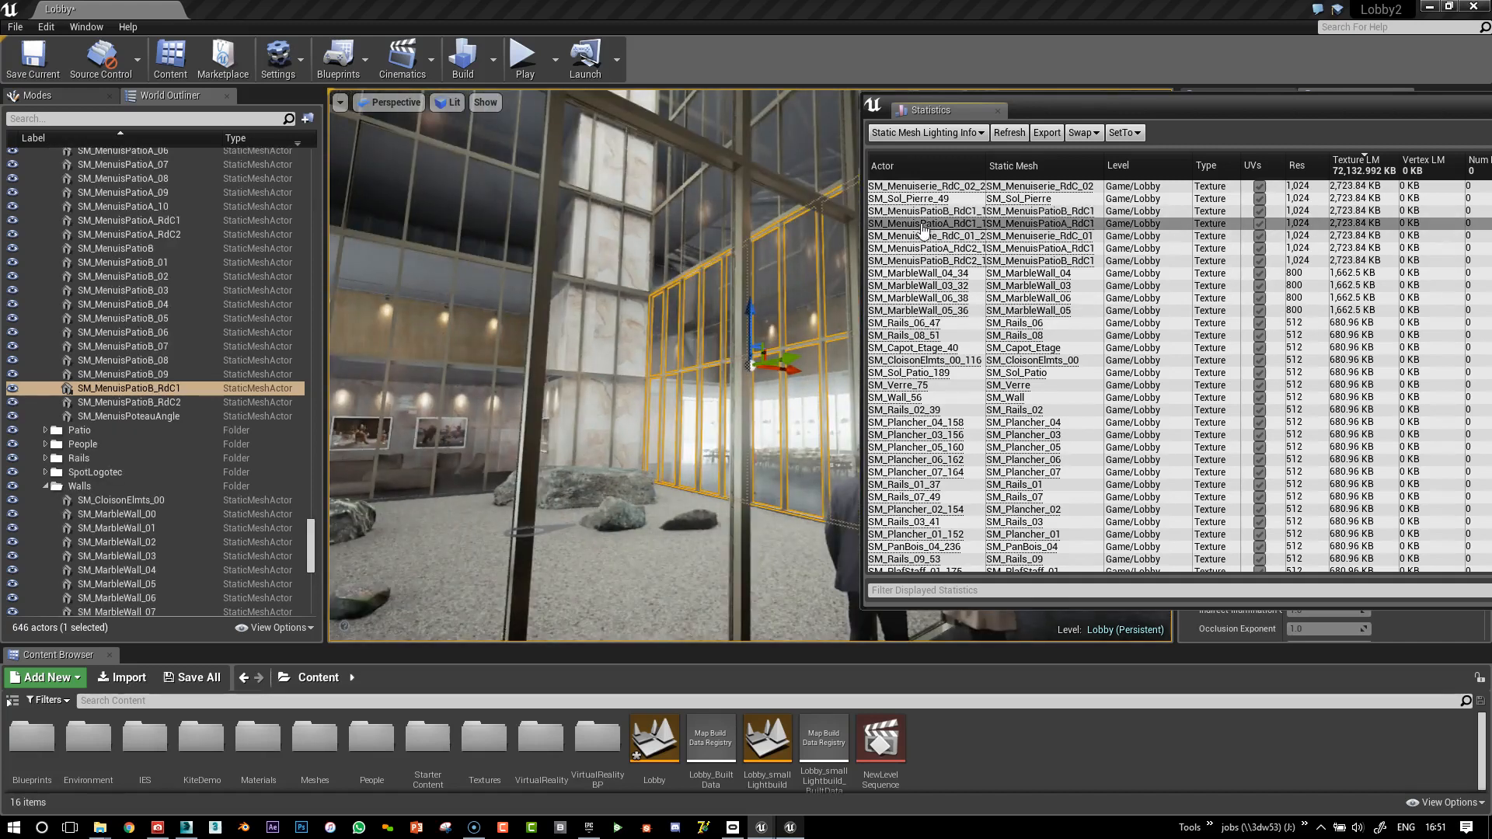
click(920, 237)
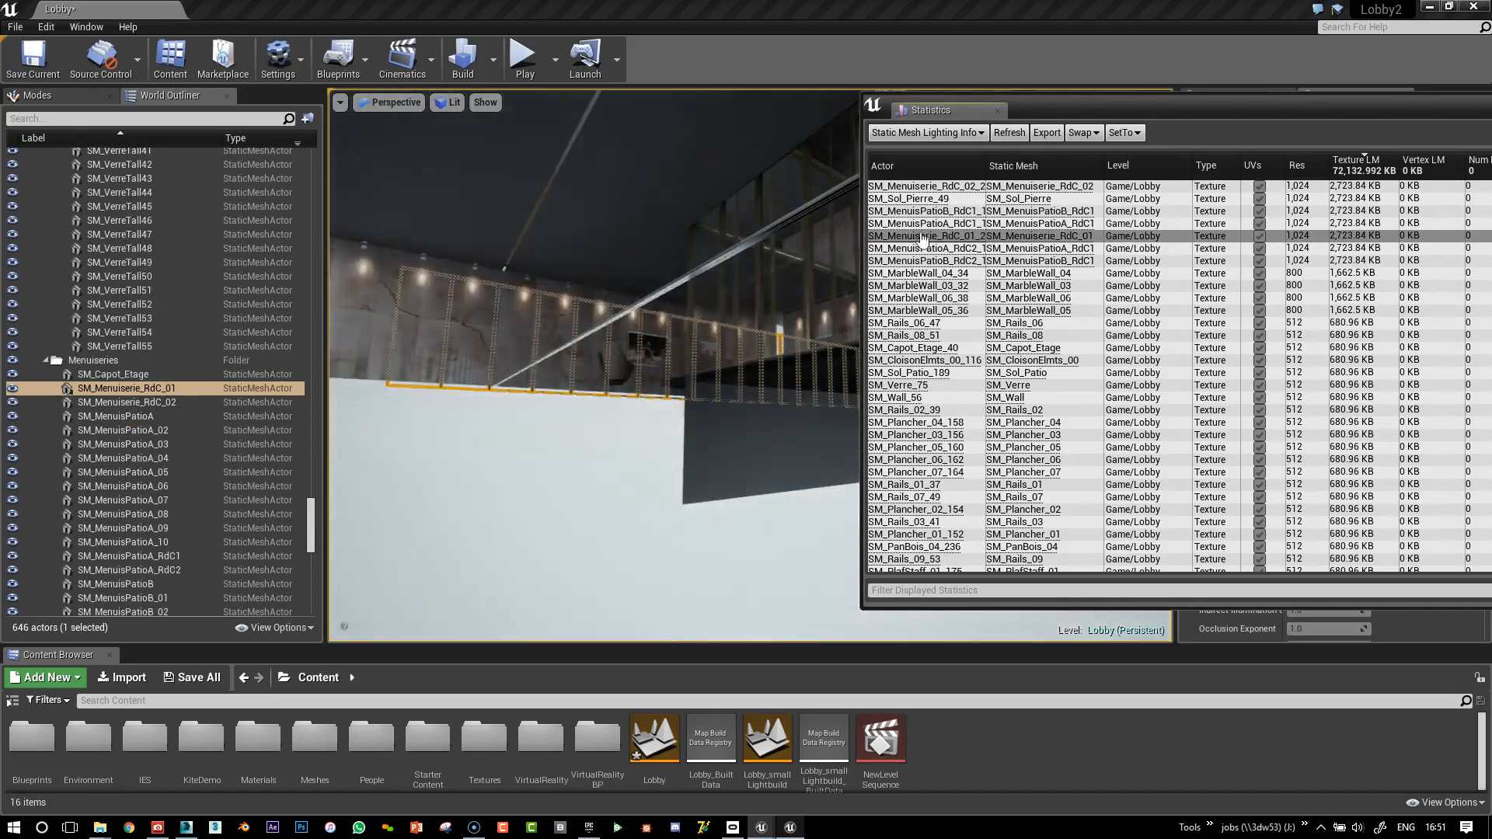
click(920, 224)
Orbit around the glass facade, then move the Statistics window back toward the centre
alt+drag(782, 258, 567, 288)
right_drag(567, 287, 660, 346)
mouse_move(813, 287)
right_down()
mouse_move(809, 319)
mouse_move(824, 303)
mouse_move(813, 287)
right_up()
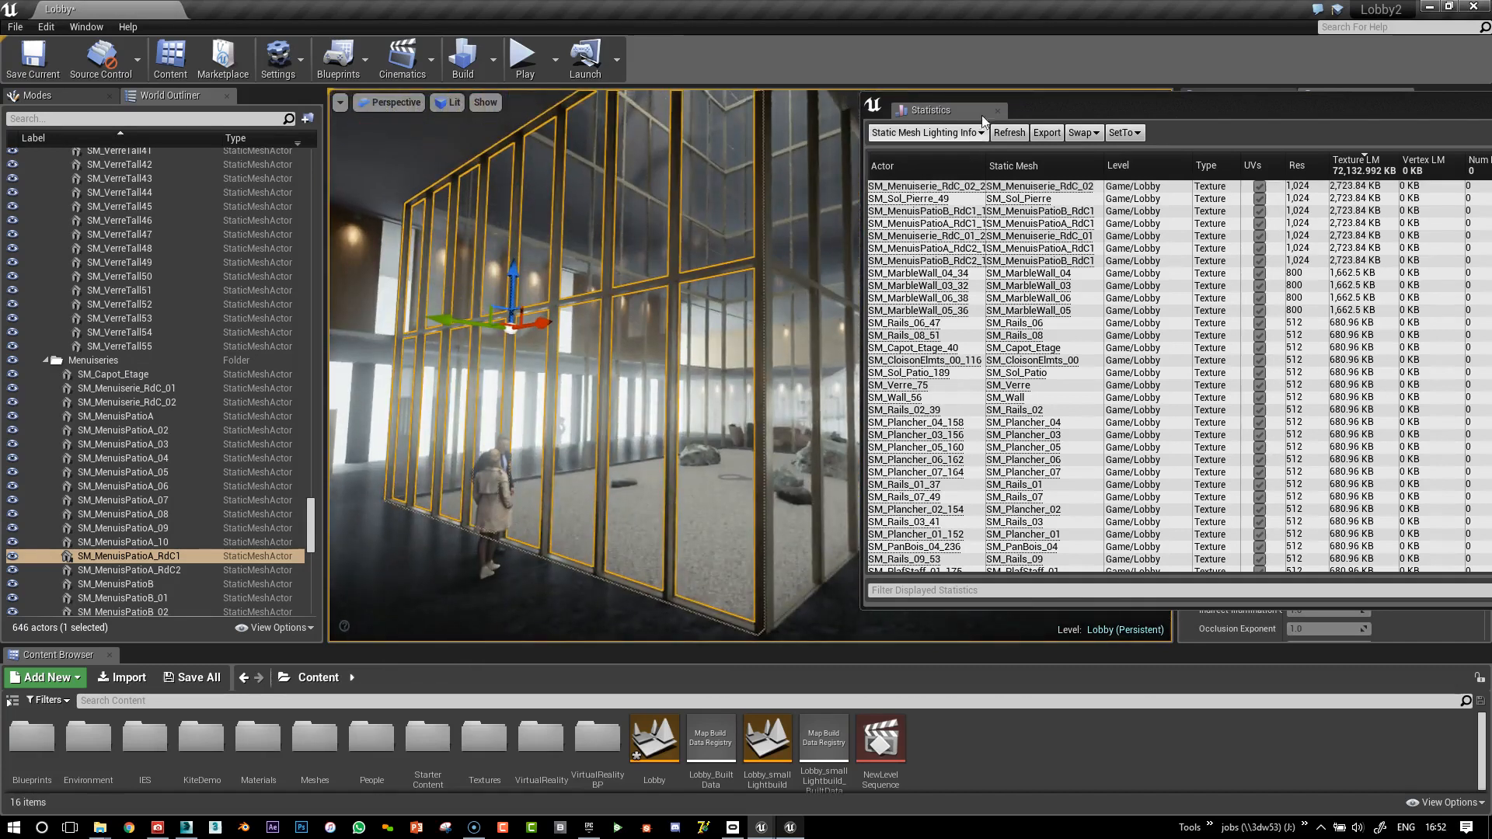
drag(1219, 104, 844, 141)
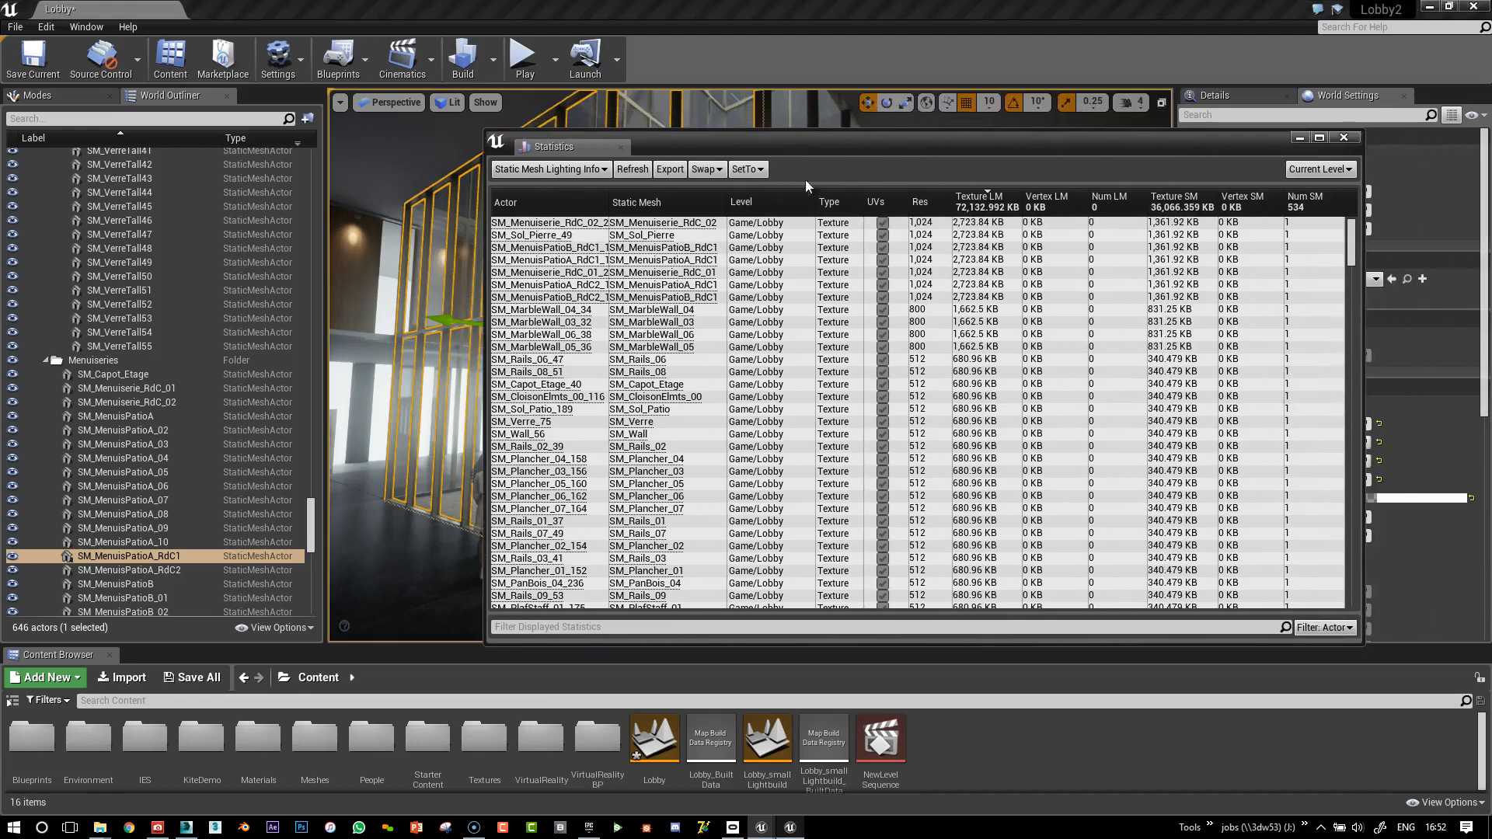
Switch the Statistics page to Lighting Build Info and reposition the window
click(579, 171)
click(536, 207)
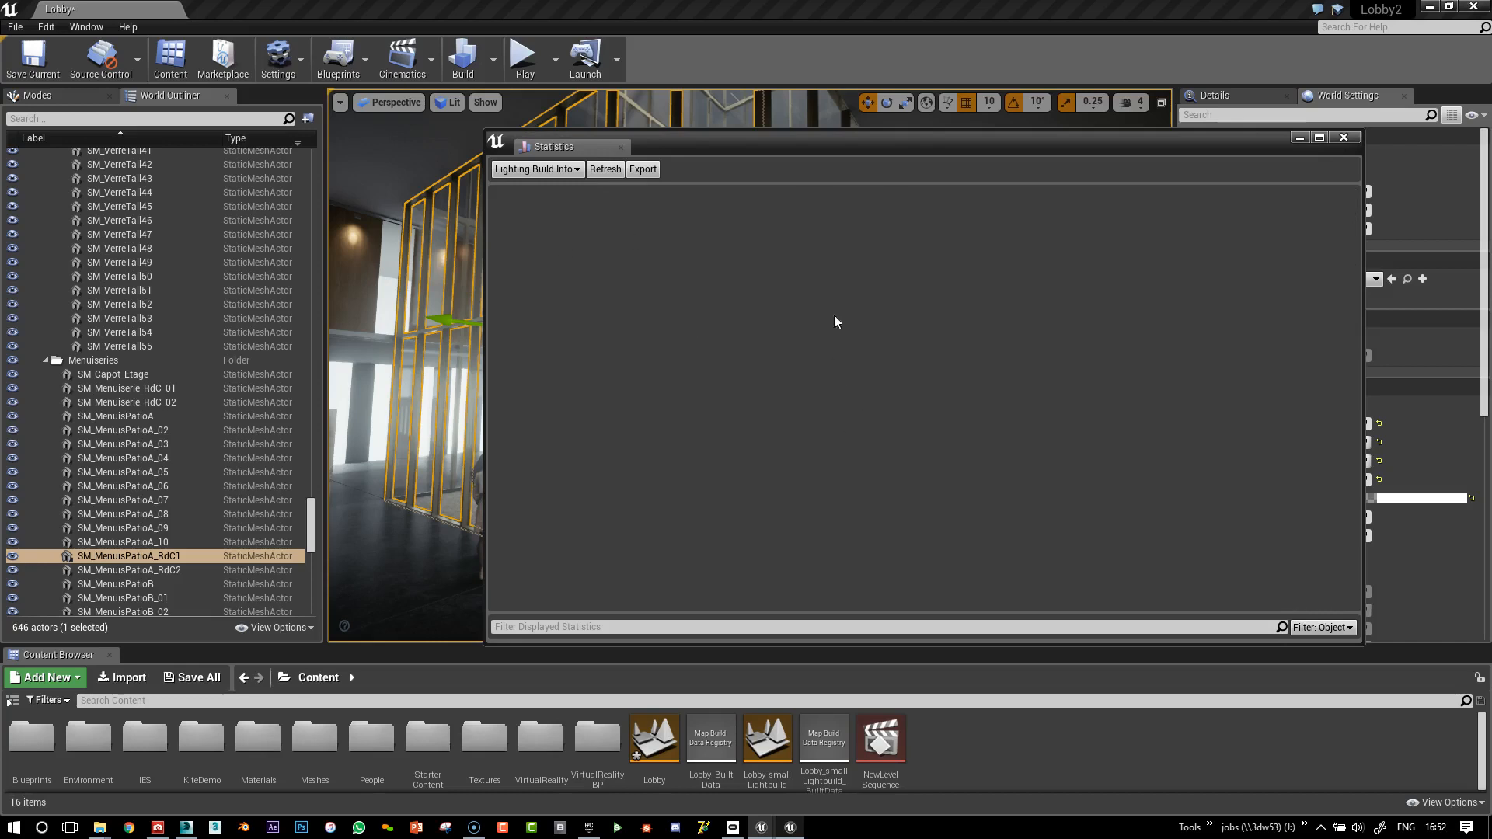
drag(838, 140, 760, 165)
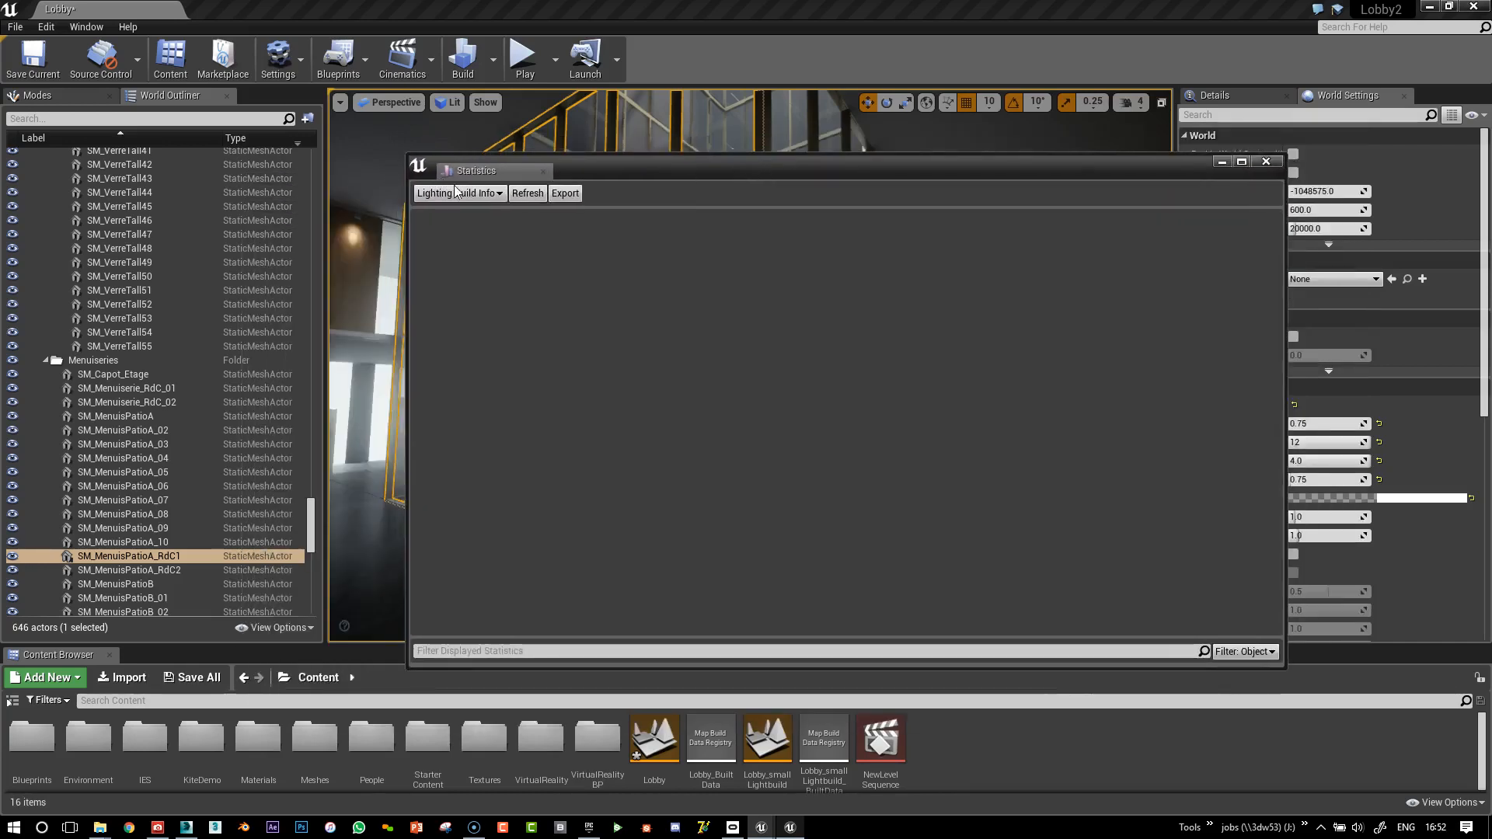
Switch to the RoomWithStair_Day editor, show World Settings, and browse the Build lighting options
click(789, 828)
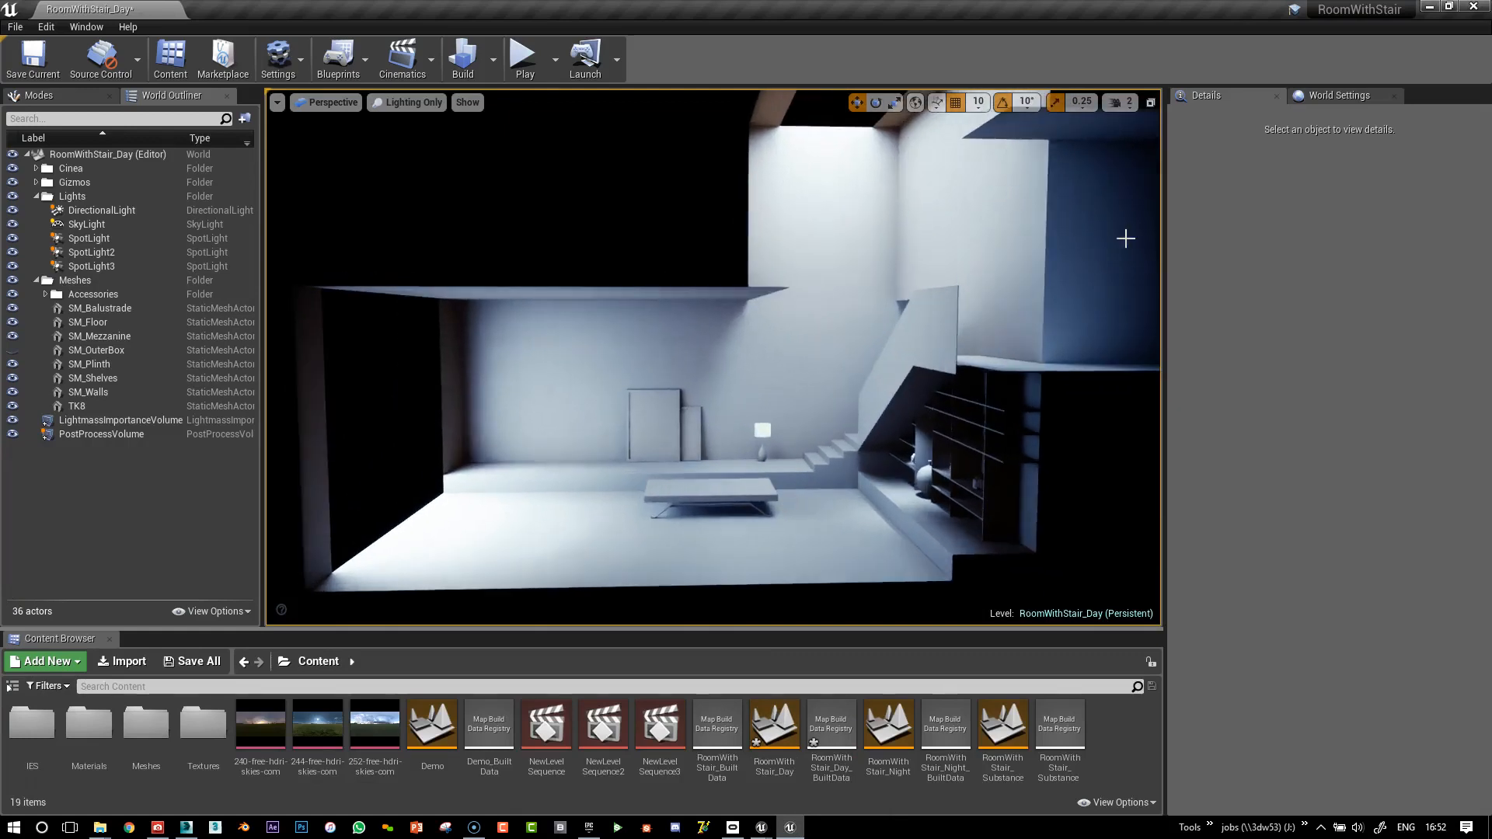
click(1341, 95)
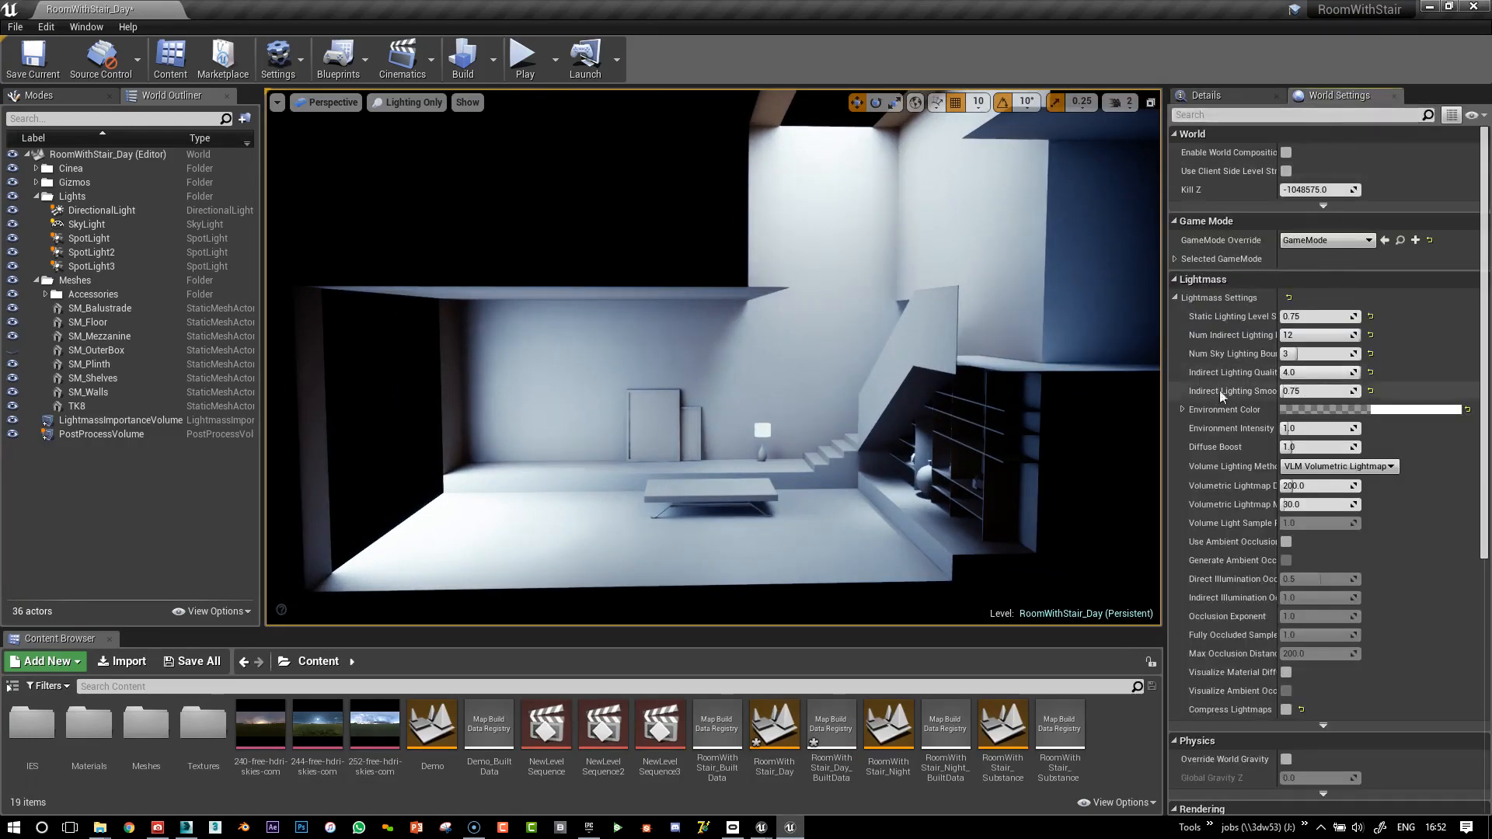
click(493, 60)
mouse_move(682, 122)
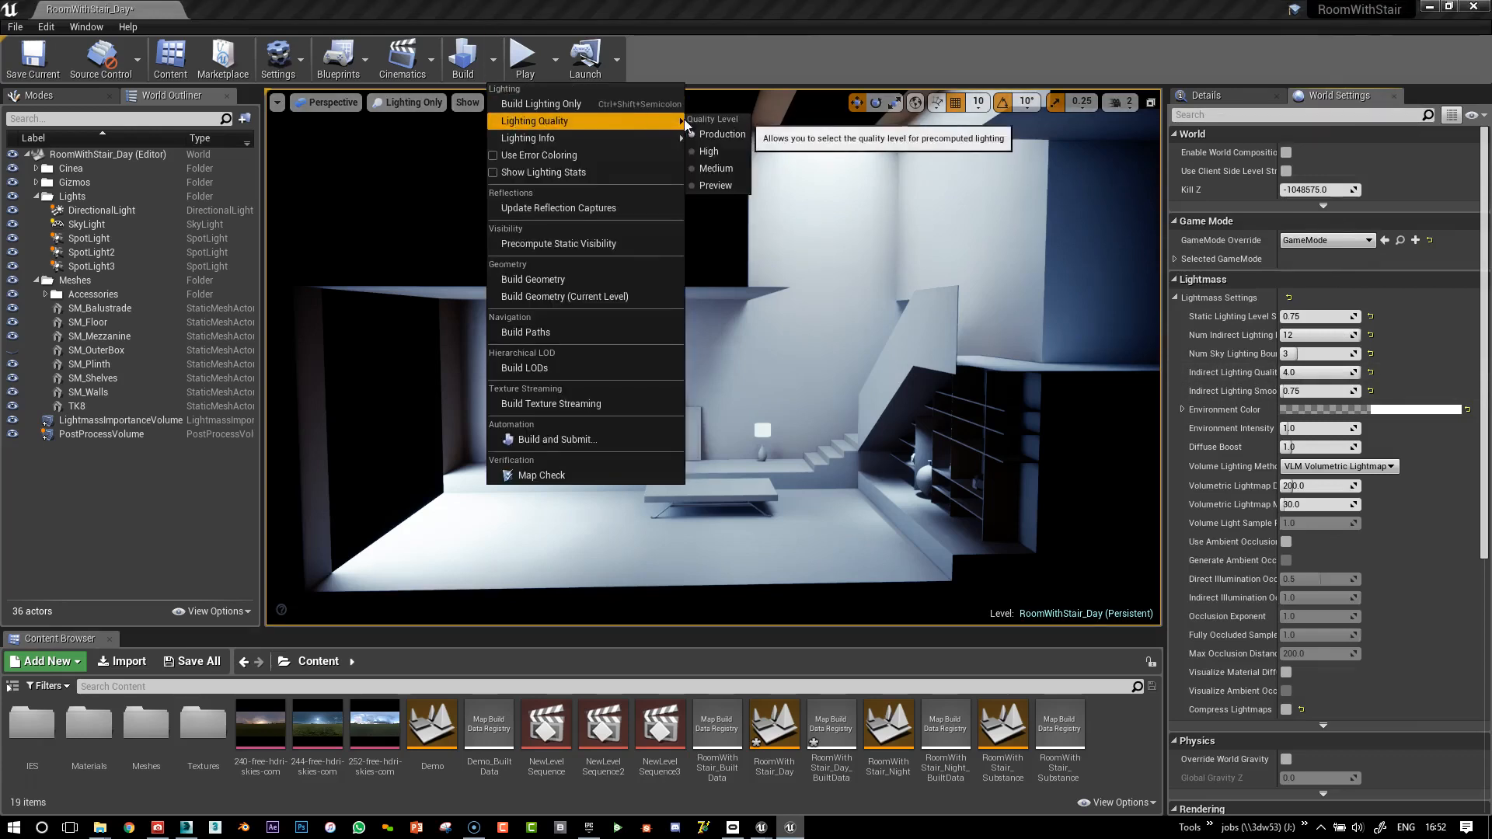
Look under the mezzanine and bring the Swarm Coordinator agent list into view
right_drag(967, 539, 959, 525)
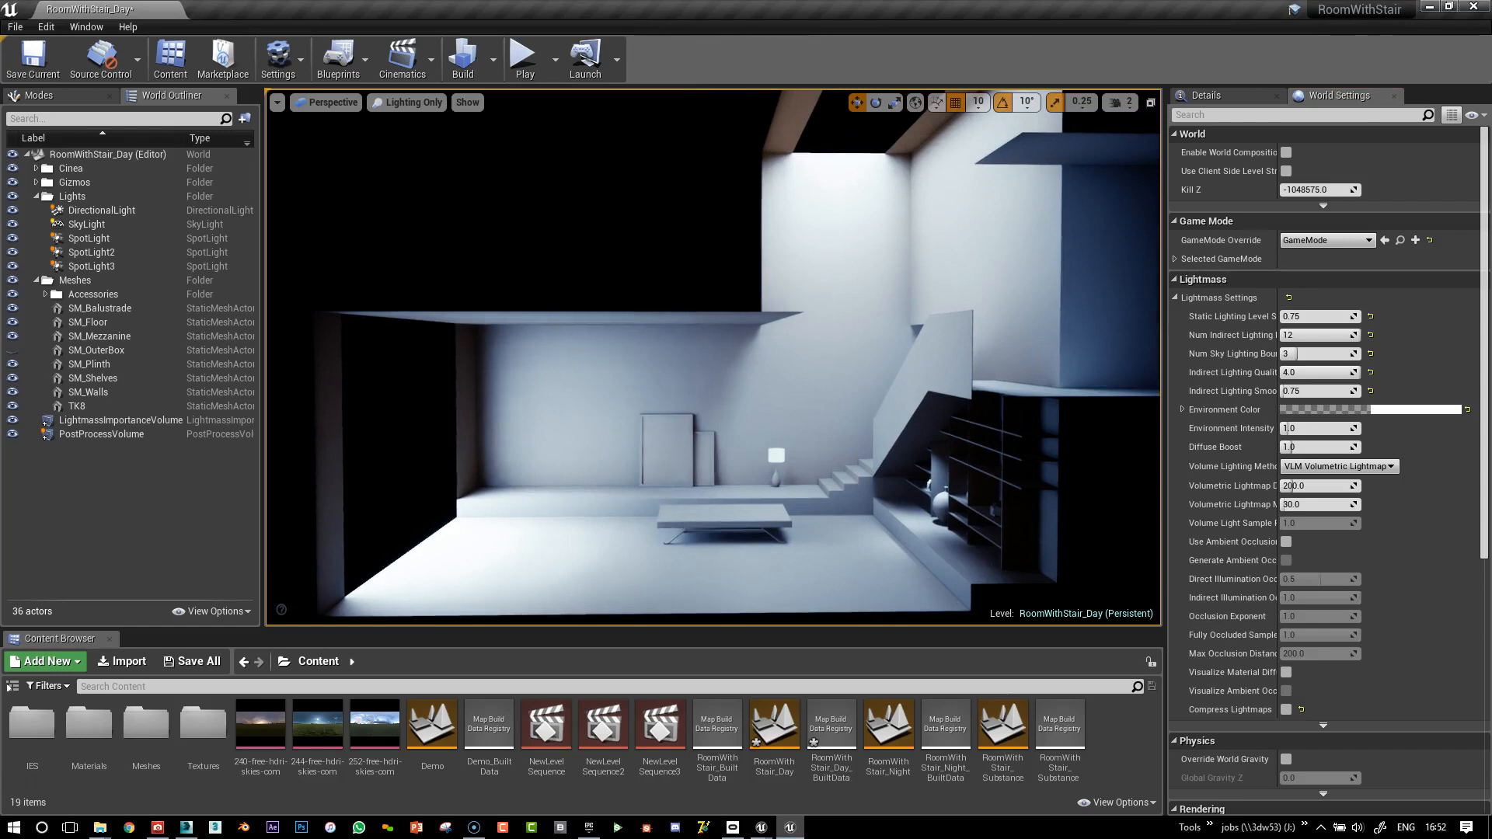
middle_drag(942, 504, 939, 489)
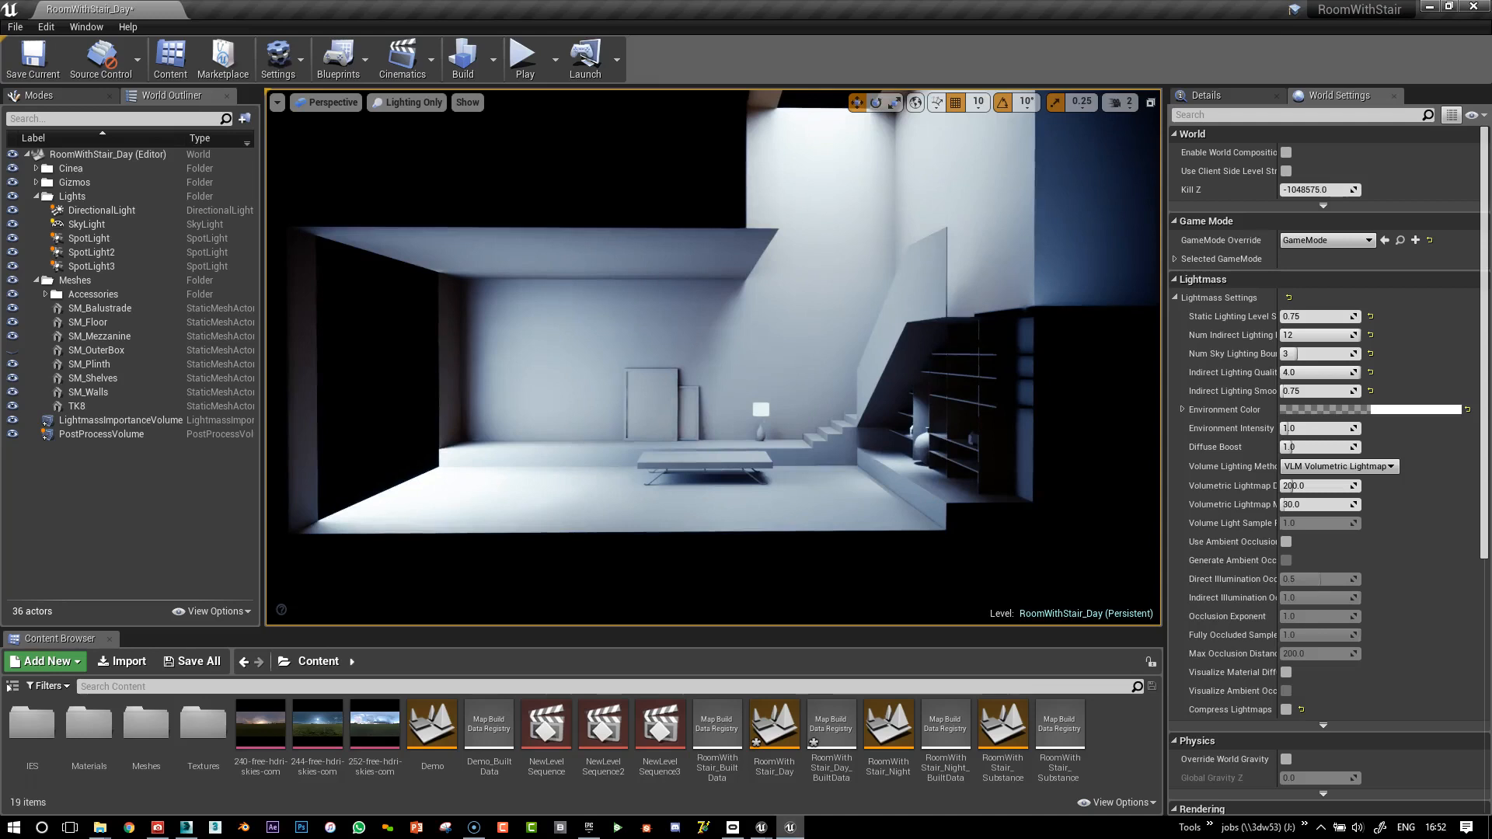
drag(0, 550, 536, 415)
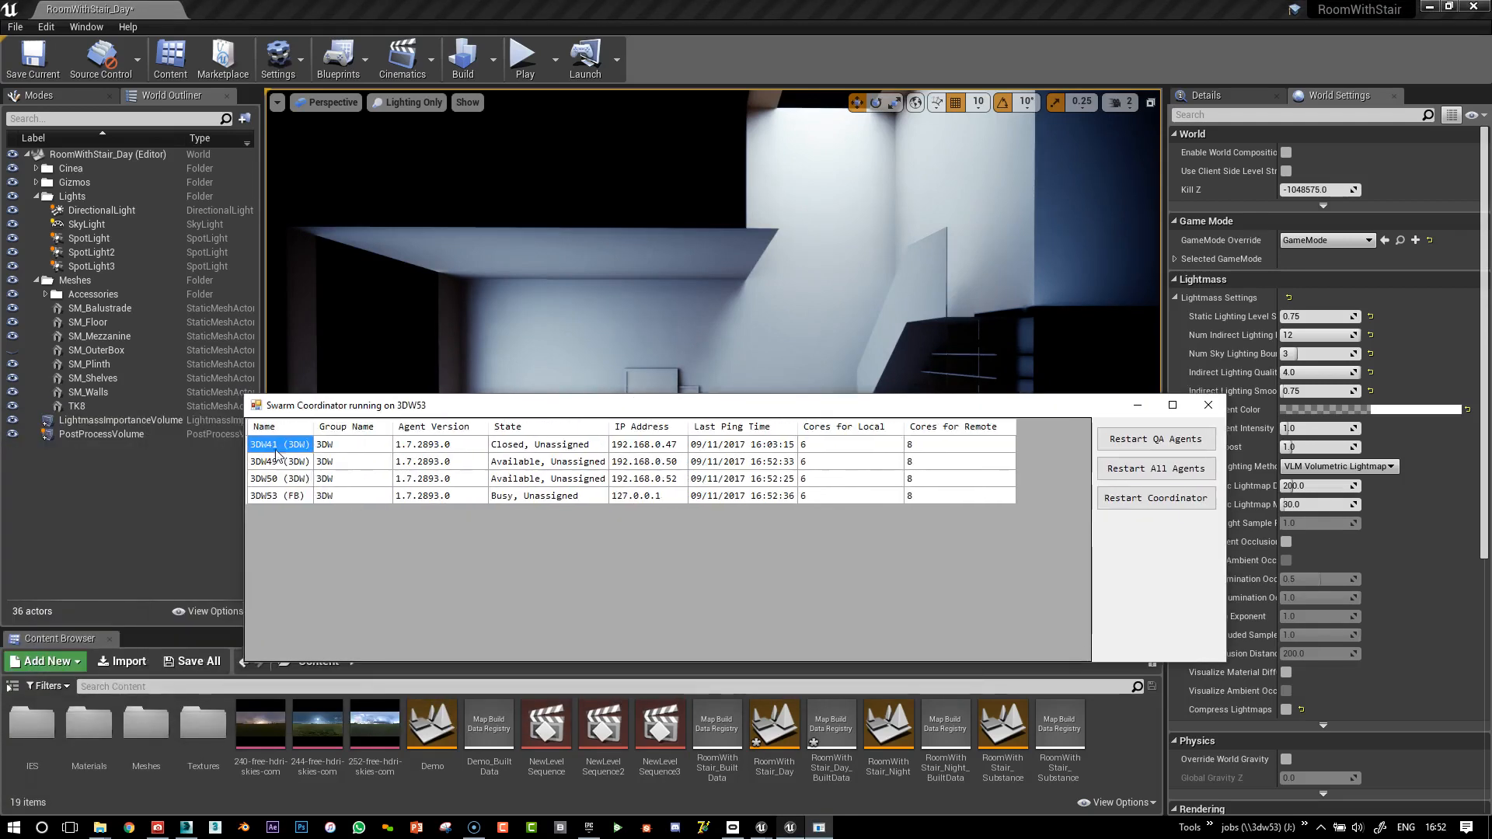
Push the Swarm Coordinator offscreen, reangle the room view, and open the Build menu
drag(749, 407, 0, 366)
right_drag(835, 259, 745, 227)
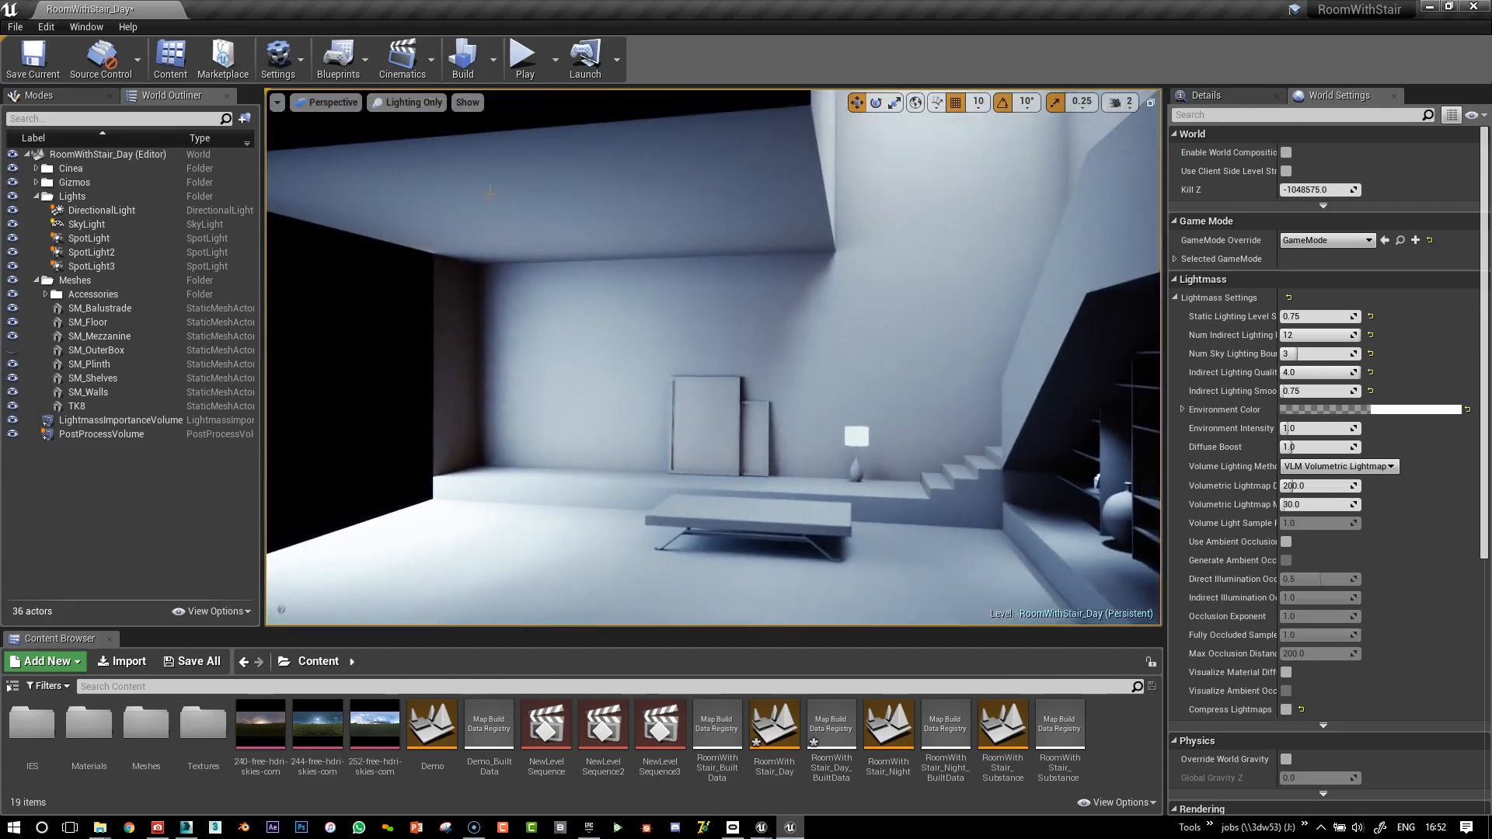
click(492, 59)
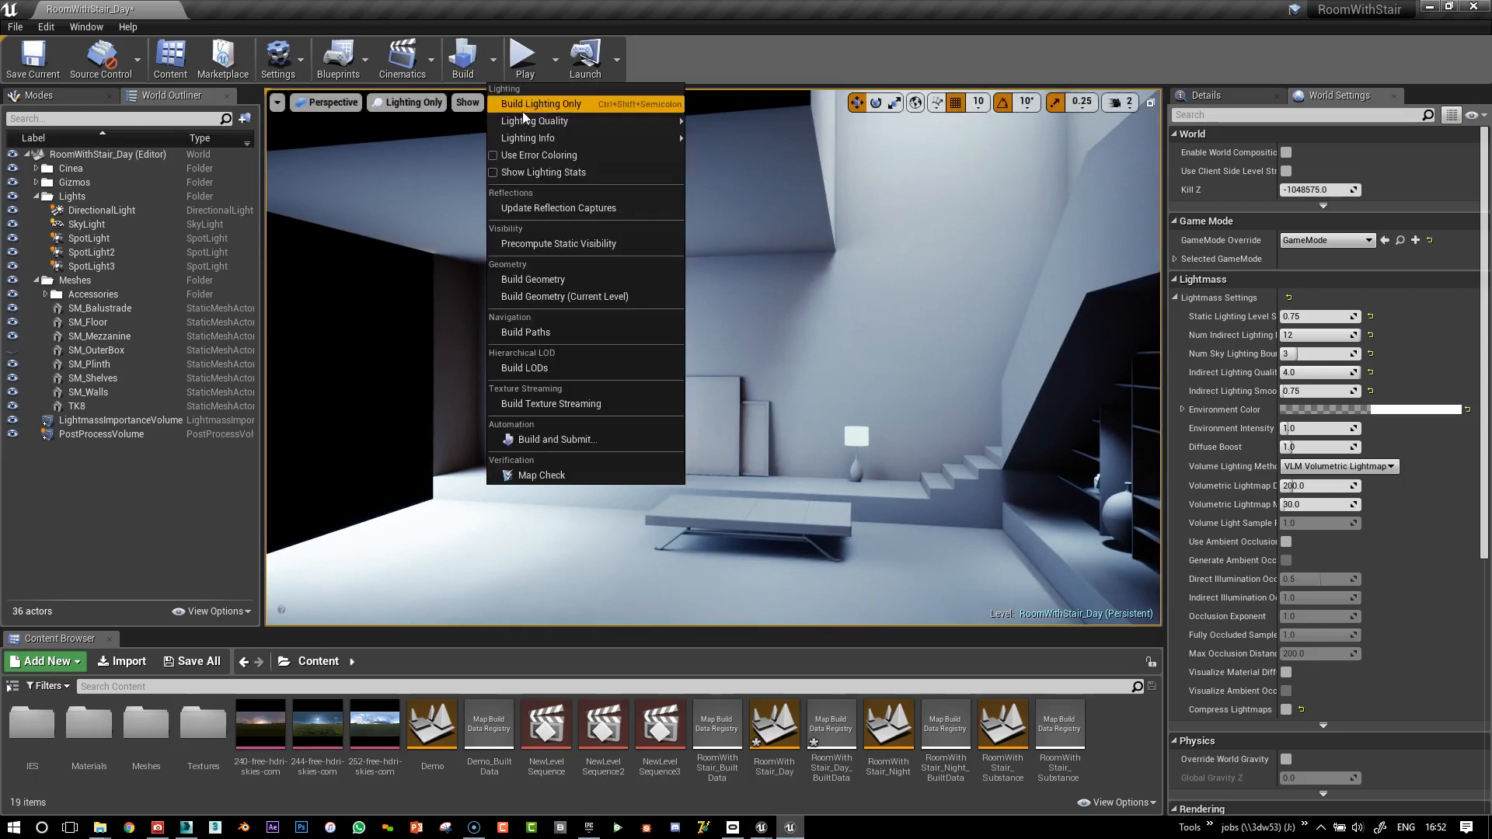
Open the Statistics window on the Lighting Build Info page for RoomWithStair_Day
mouse_move(521, 140)
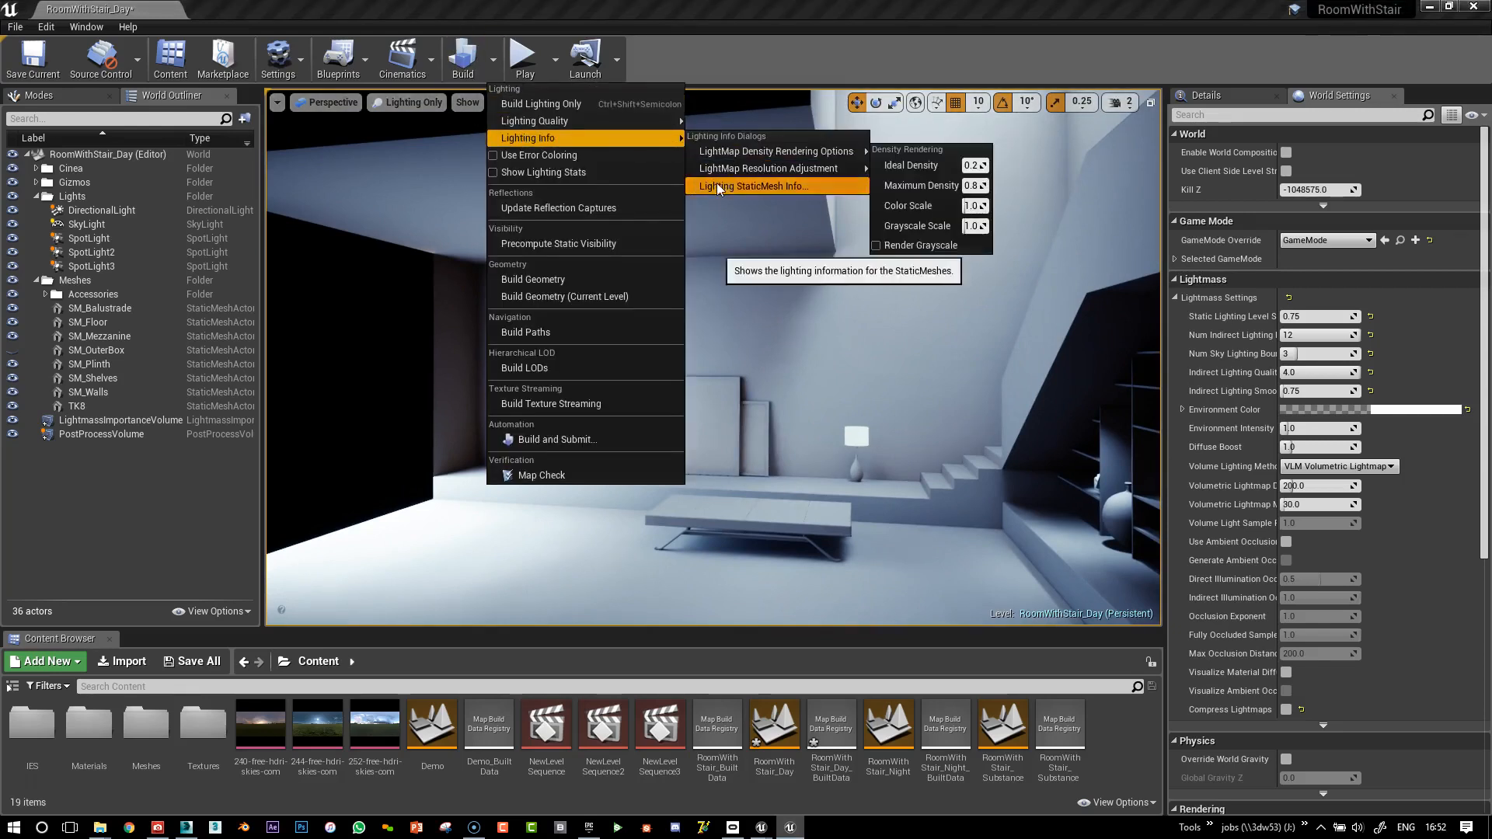
click(716, 185)
click(315, 354)
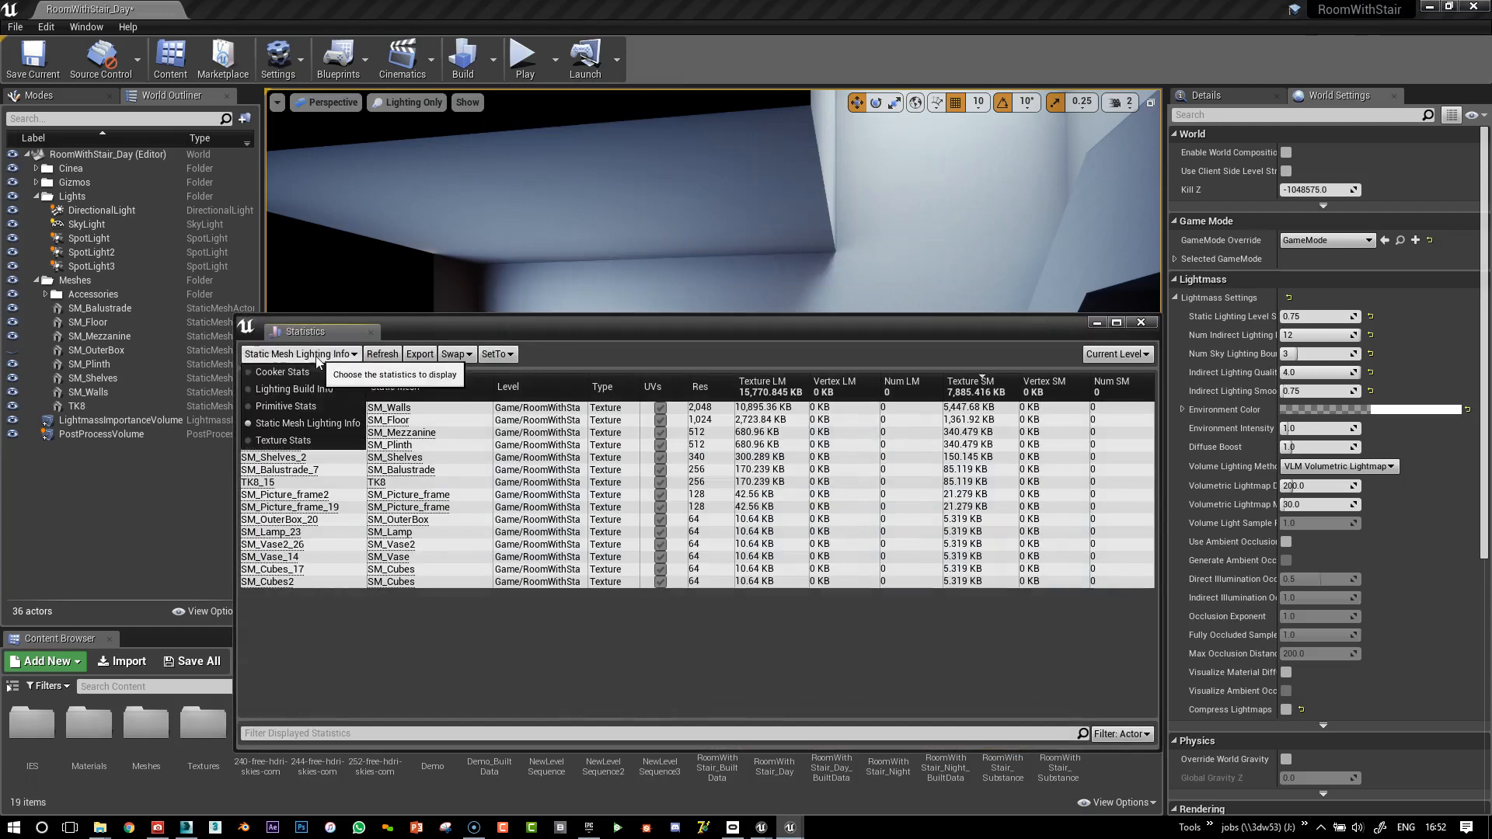
click(310, 393)
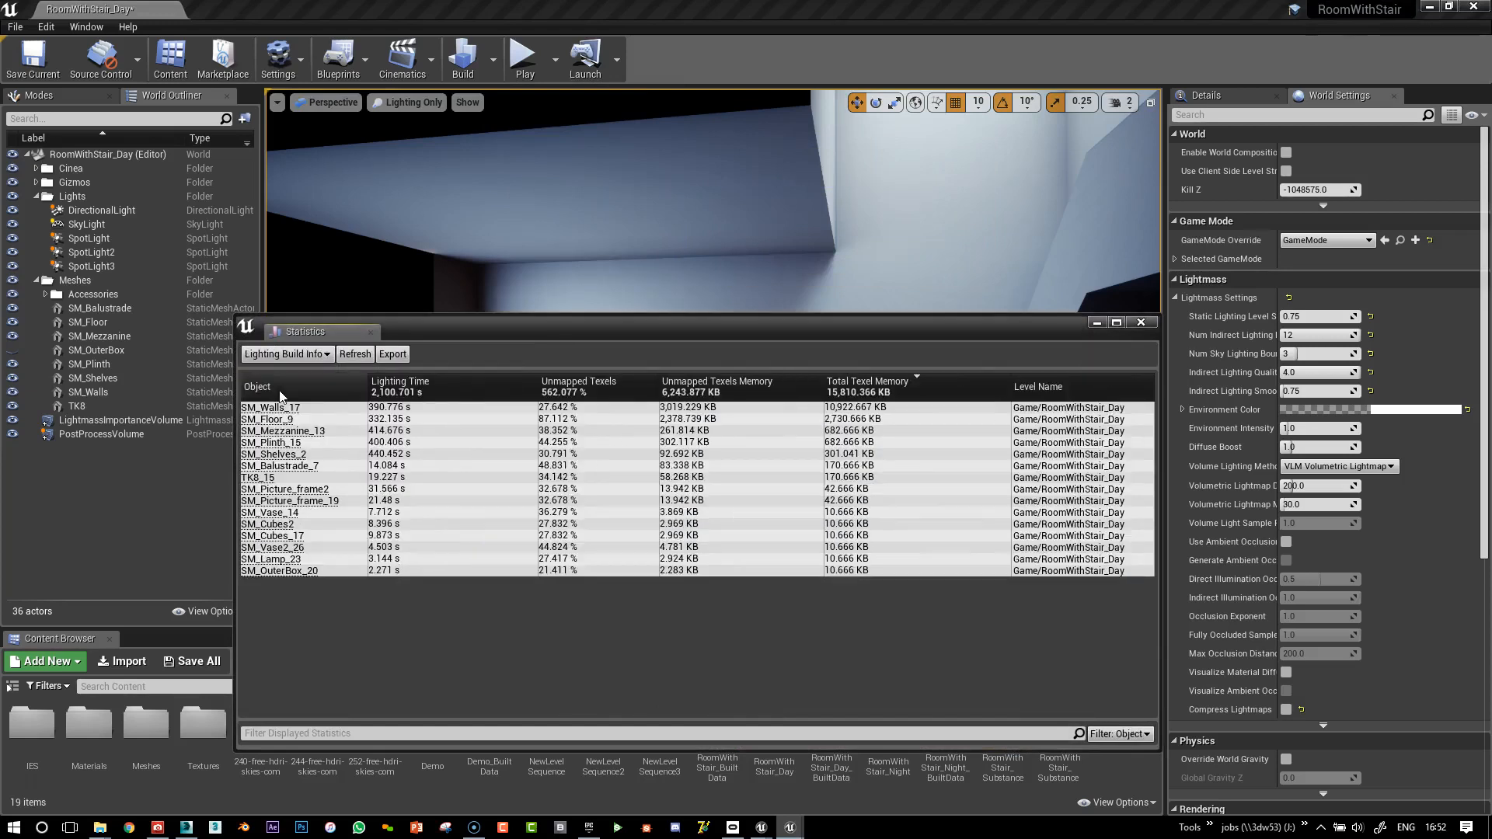
Reposition and resize the statistics window, widening the Object column to show full mesh names
drag(595, 340, 783, 315)
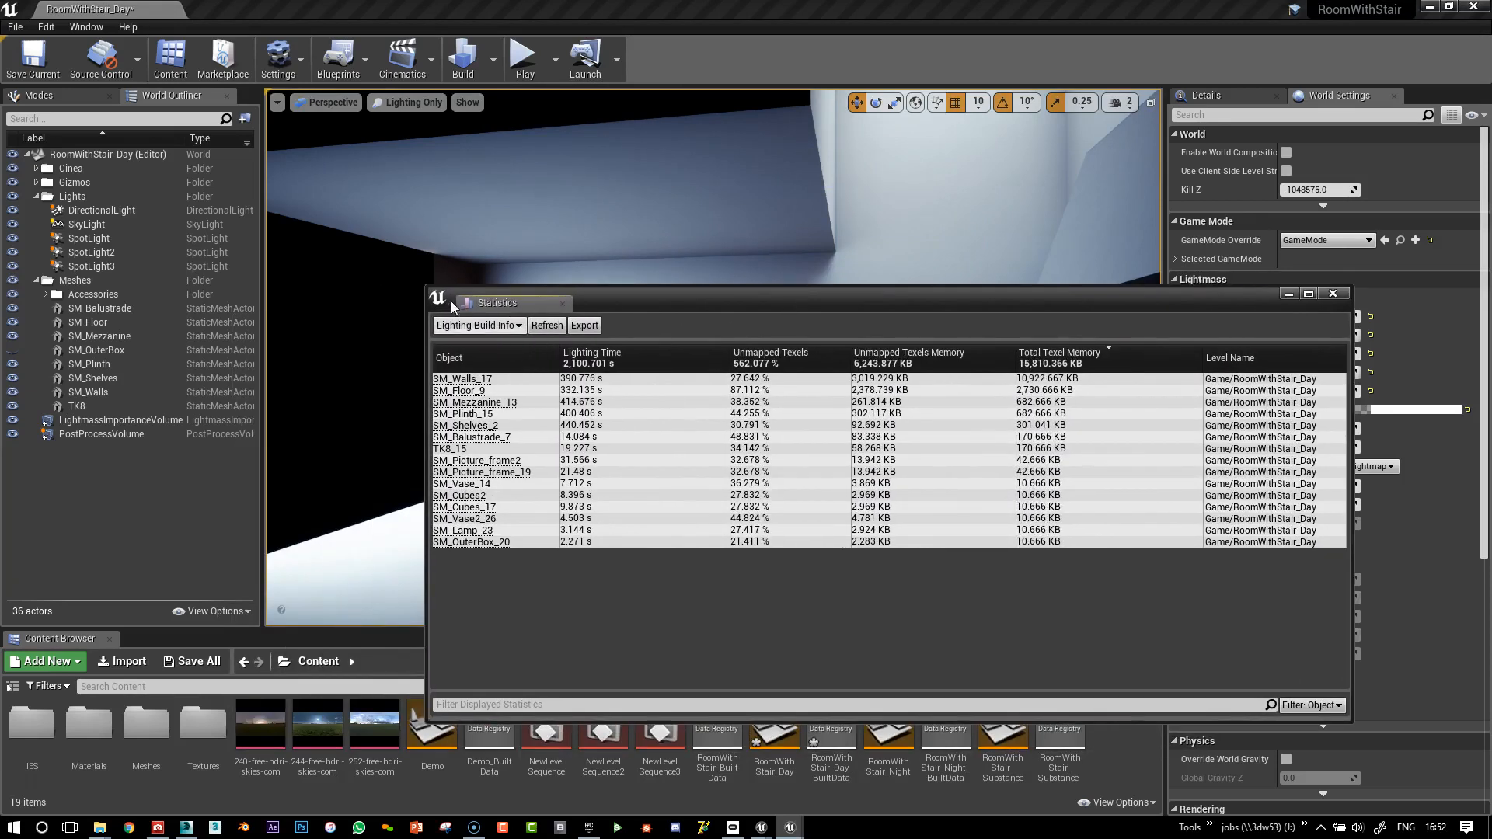
drag(426, 284, 738, 376)
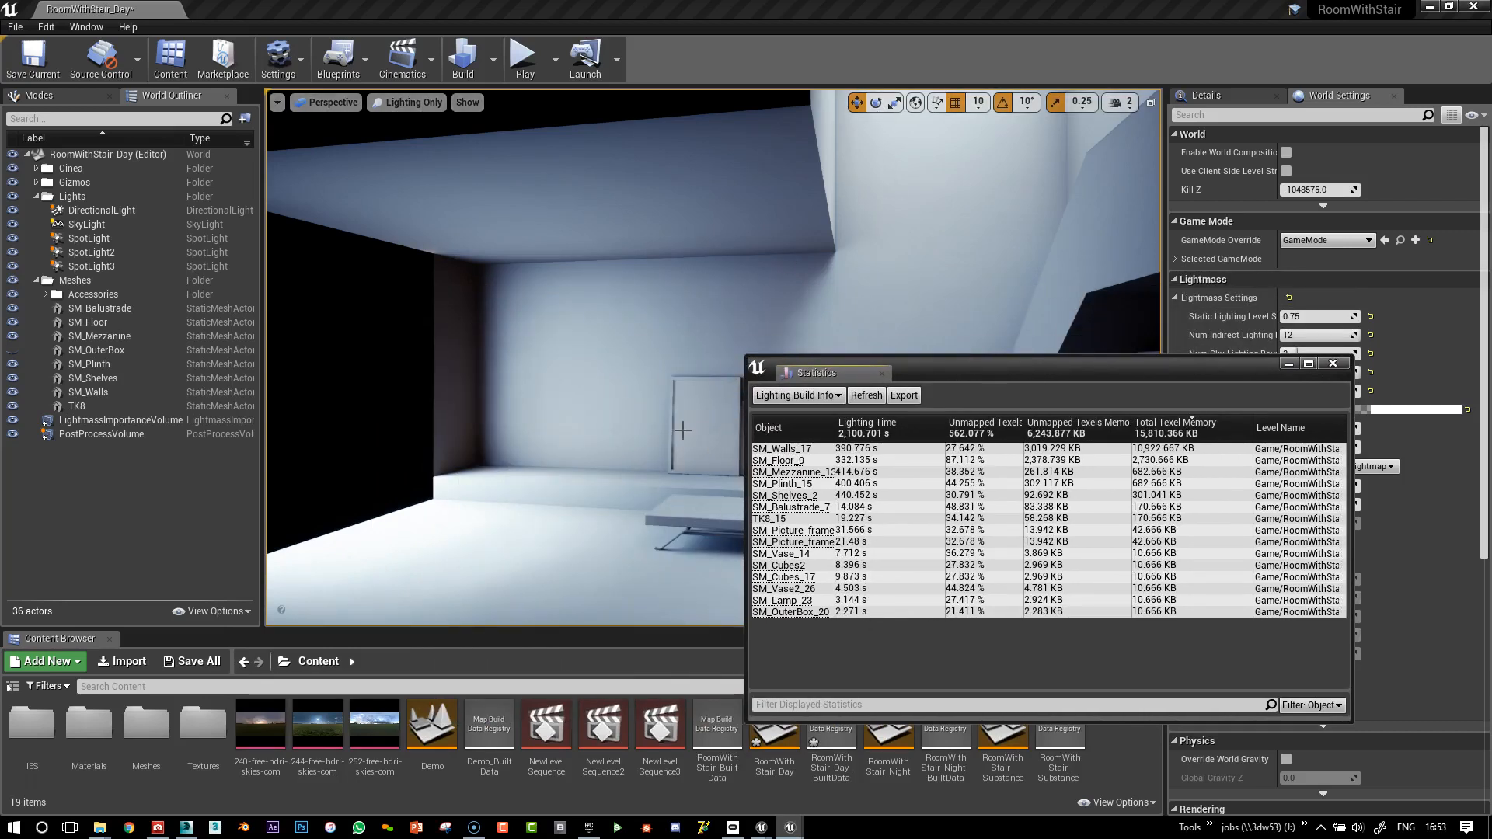
drag(985, 388, 905, 277)
drag(753, 309, 802, 310)
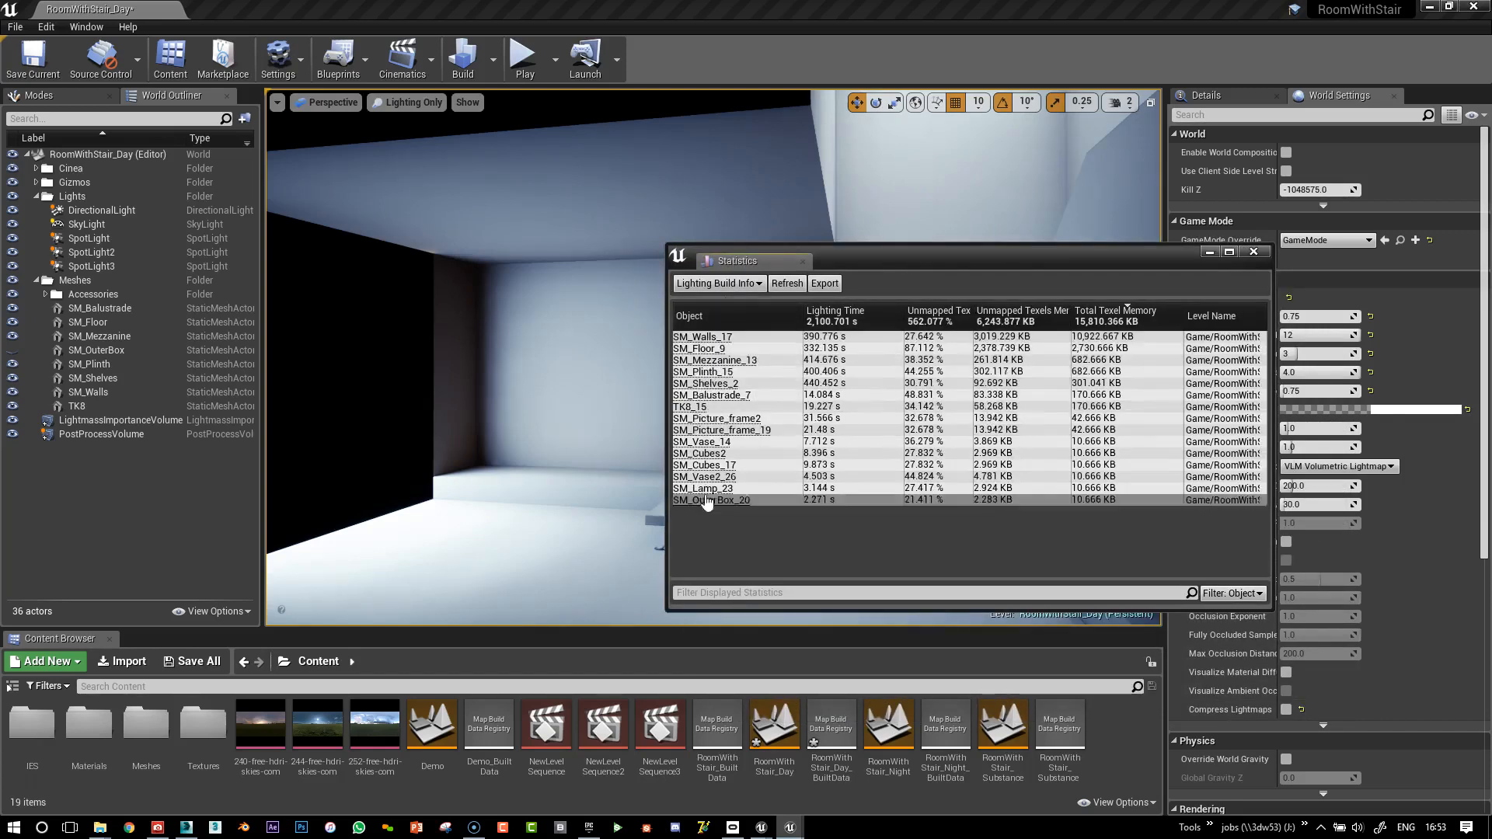
Sort by Lighting Time descending so SM_Shelves_2 at 440.452 s is on top
click(826, 314)
click(826, 315)
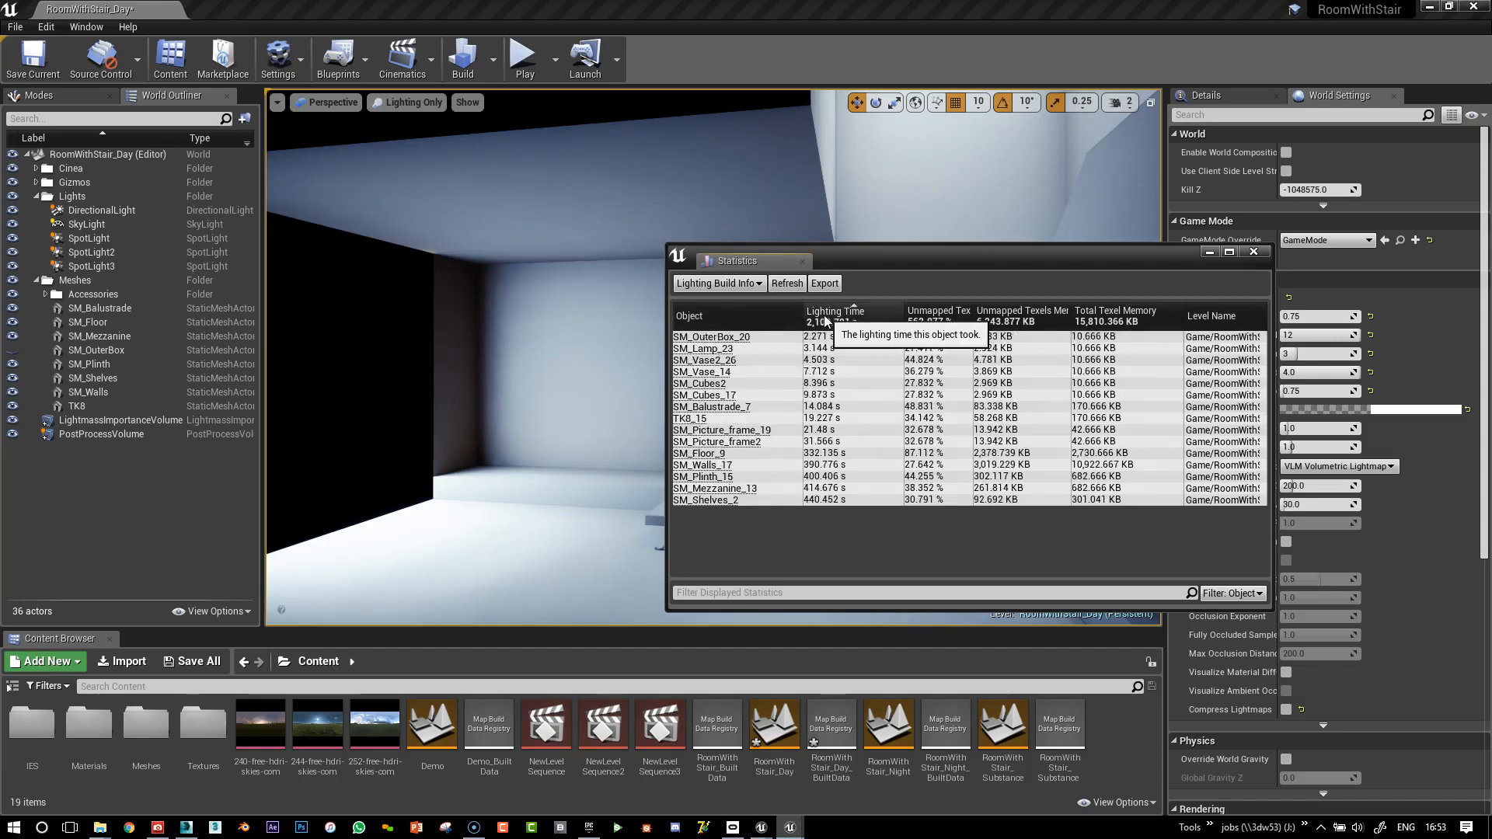
click(828, 315)
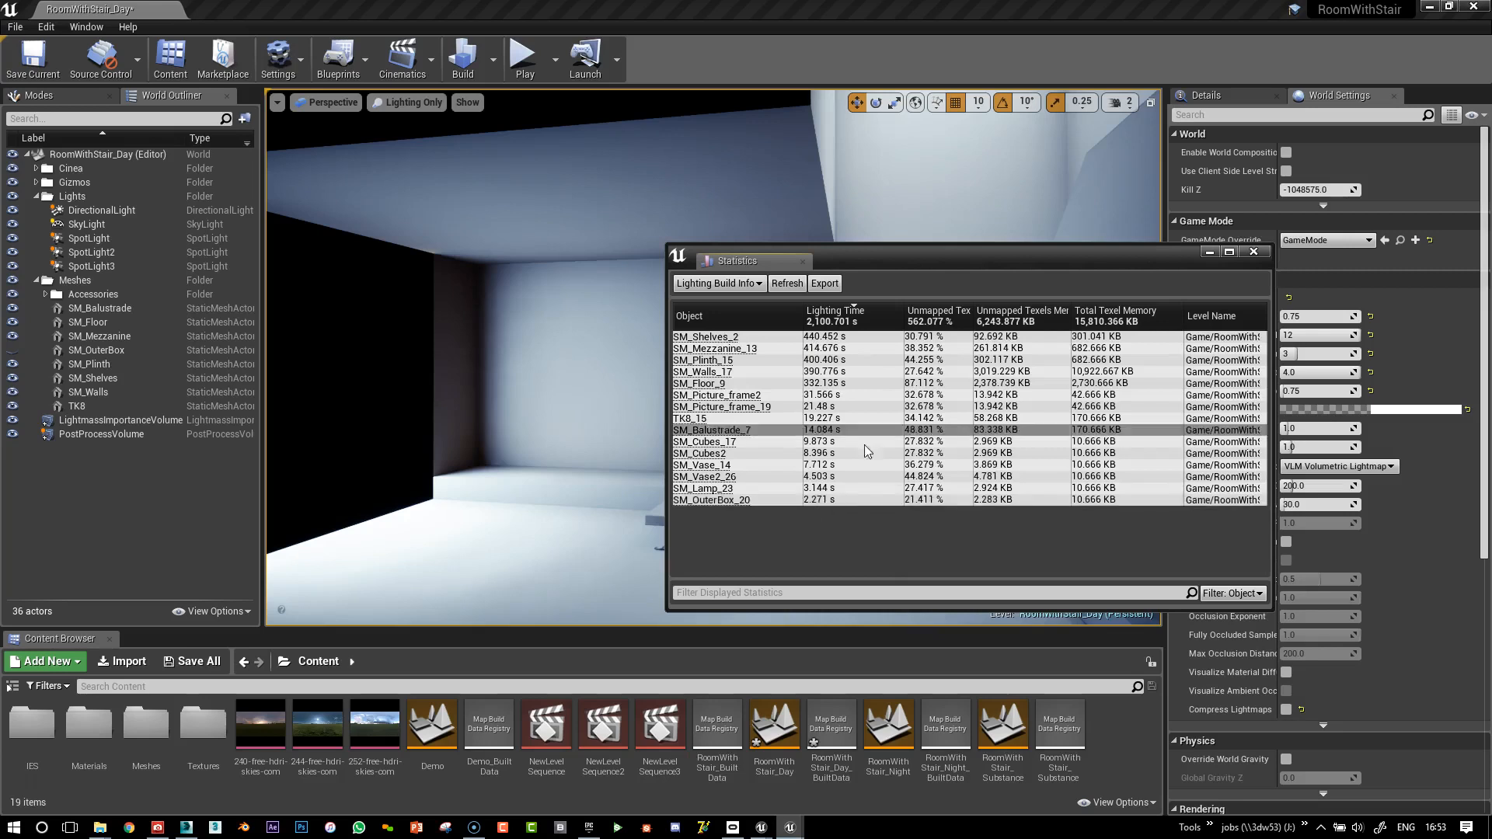
drag(930, 255, 668, 256)
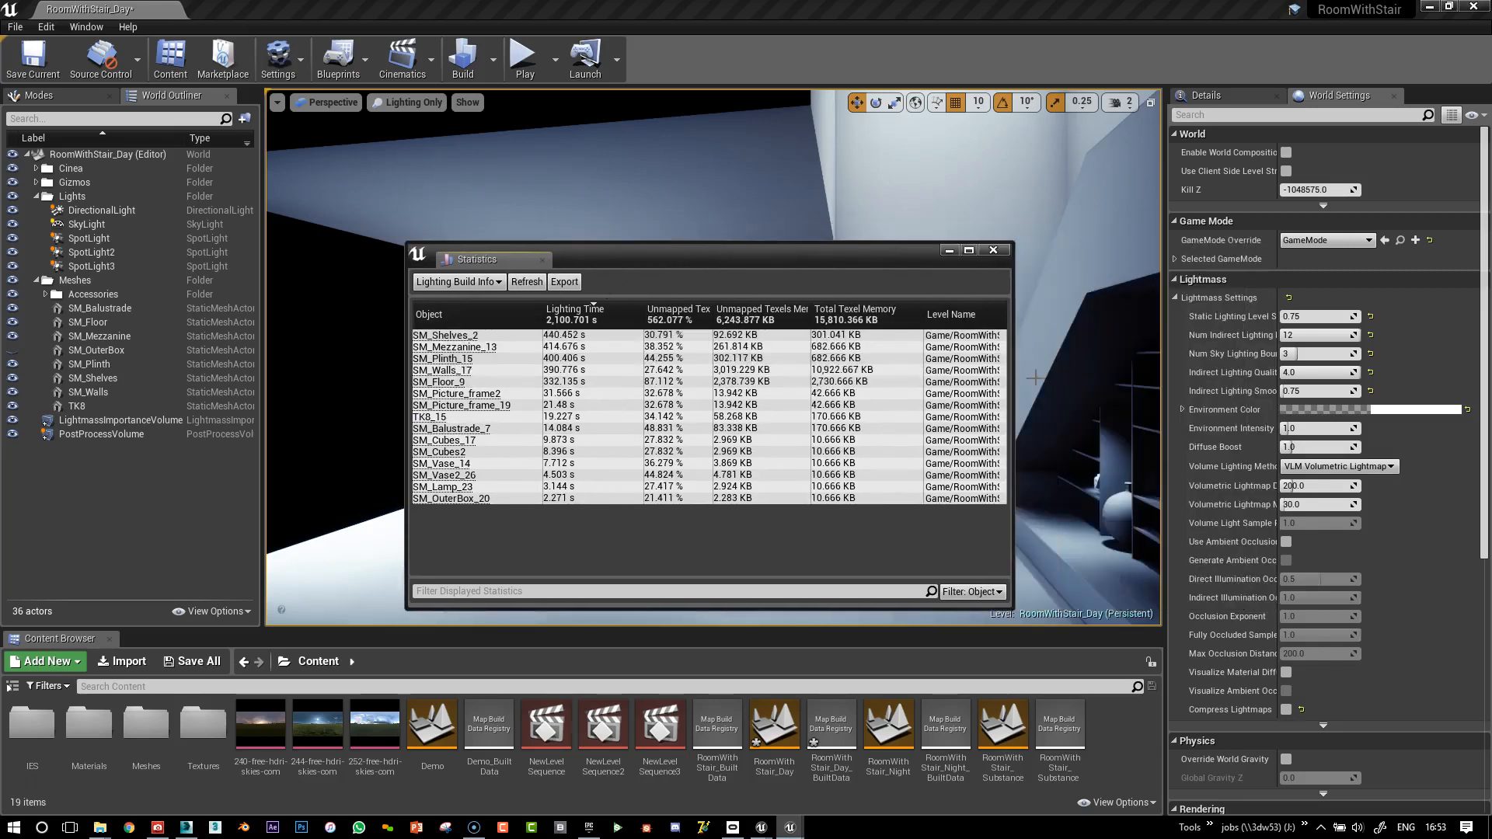
Select and frame the SM_Shelves_2 shelves, and close the lighting build statistics
click(1120, 419)
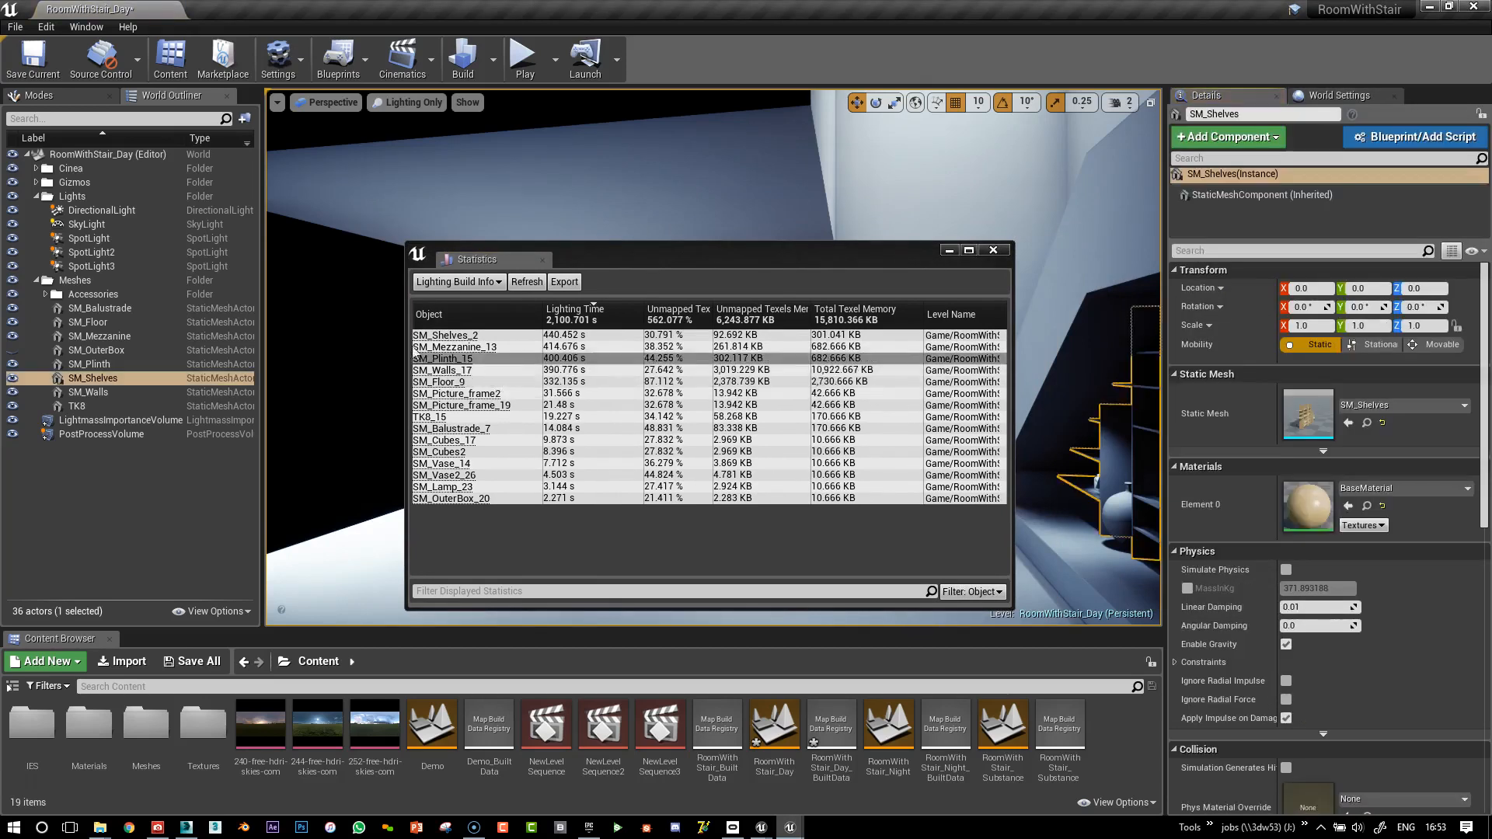
click(437, 337)
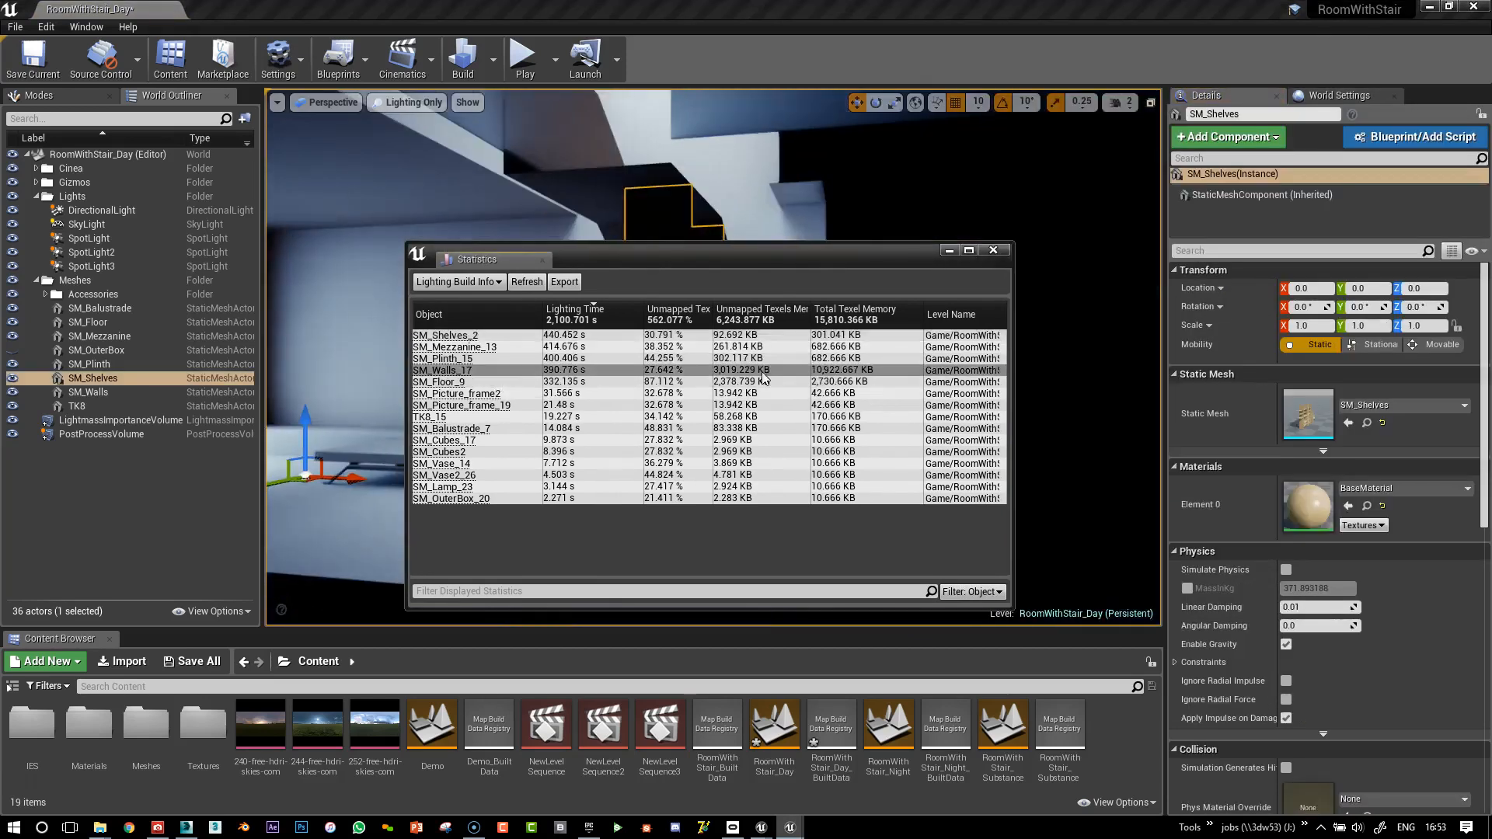
click(1001, 250)
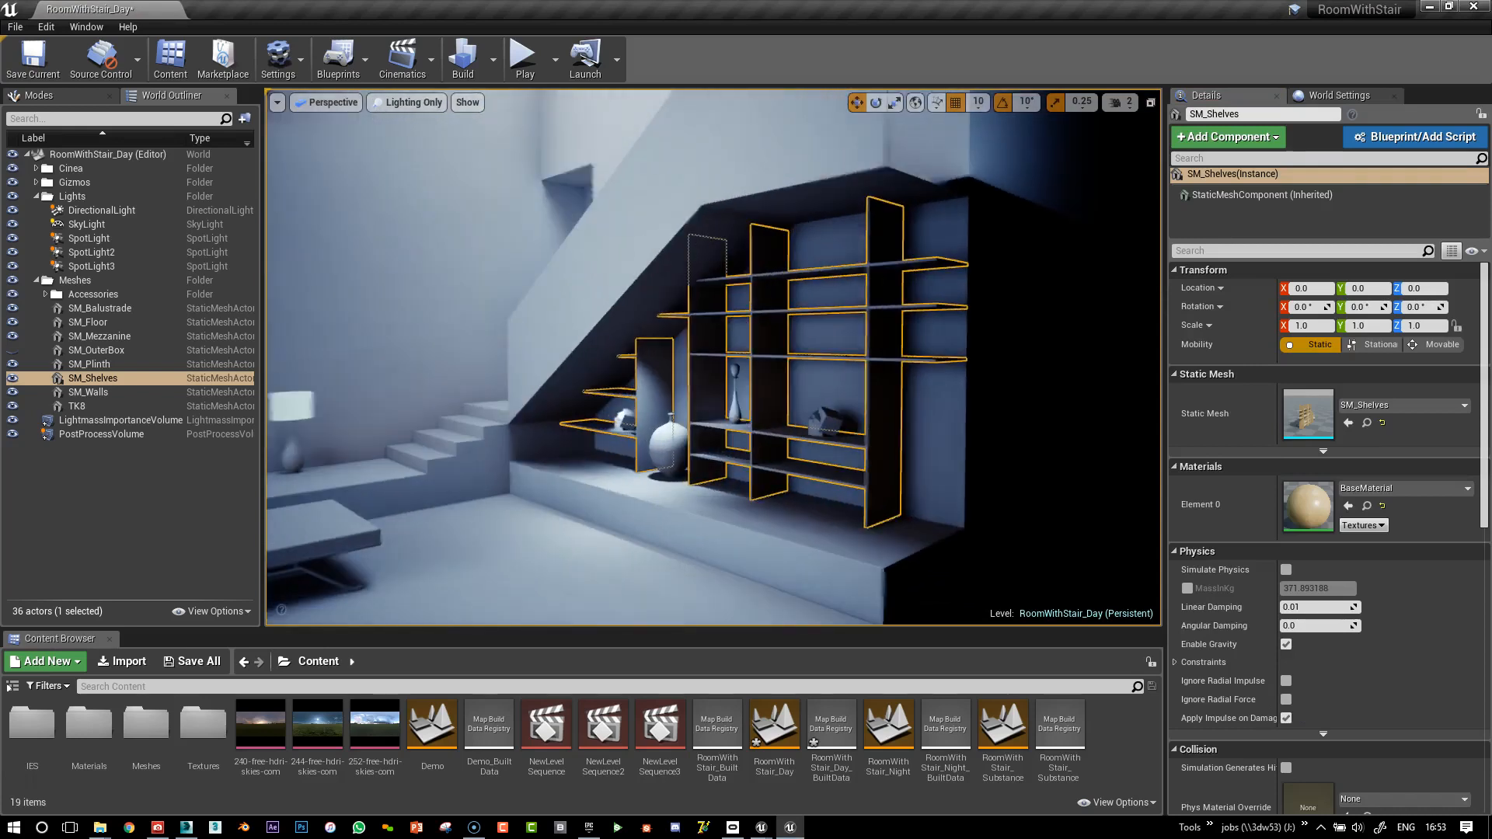
Inspect the shelves in Lightmap Density view, then return to Lit view
key(alt+0)
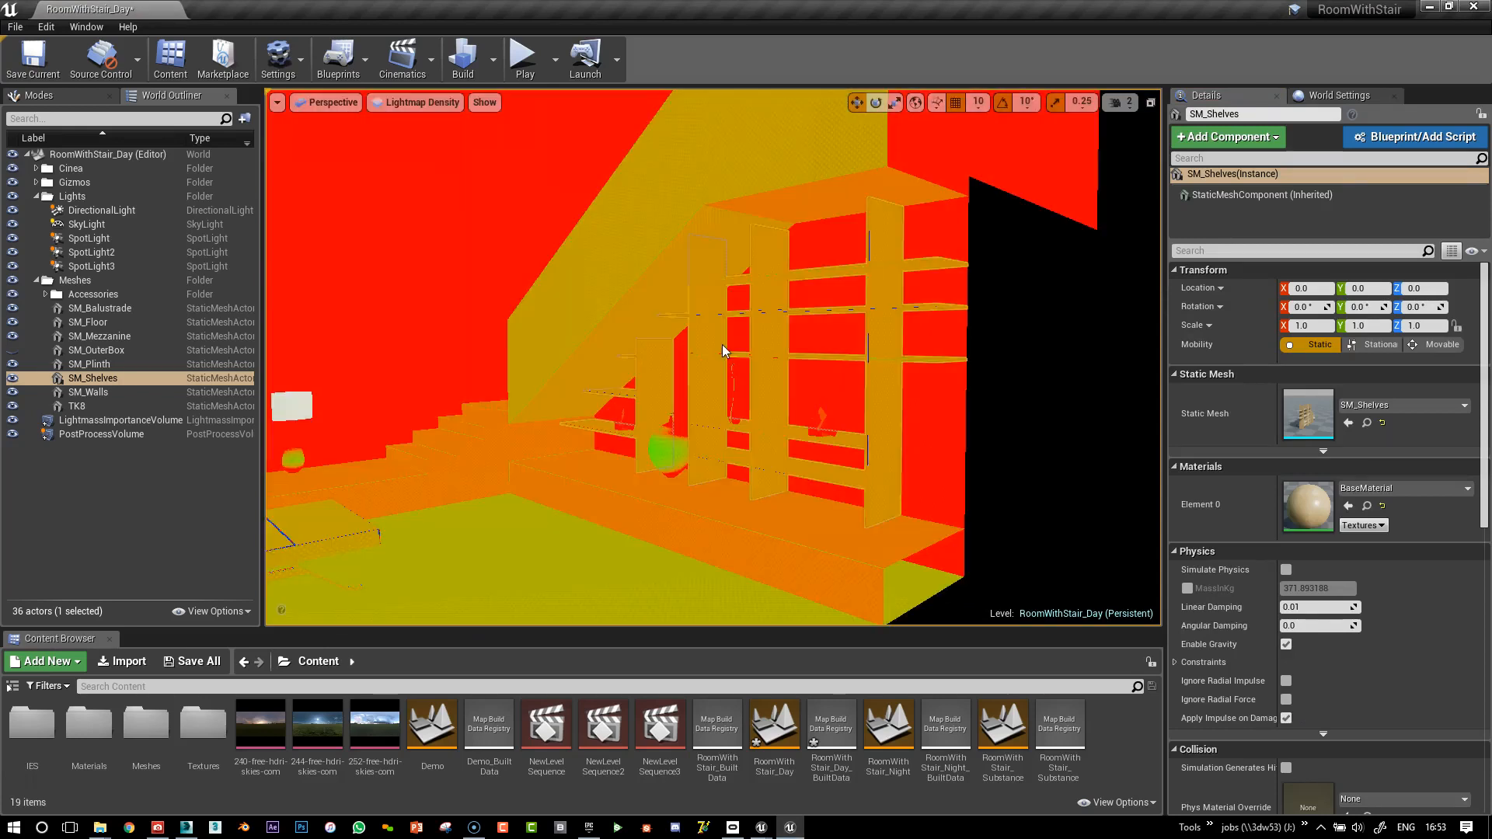
scroll(724, 343, up, 3)
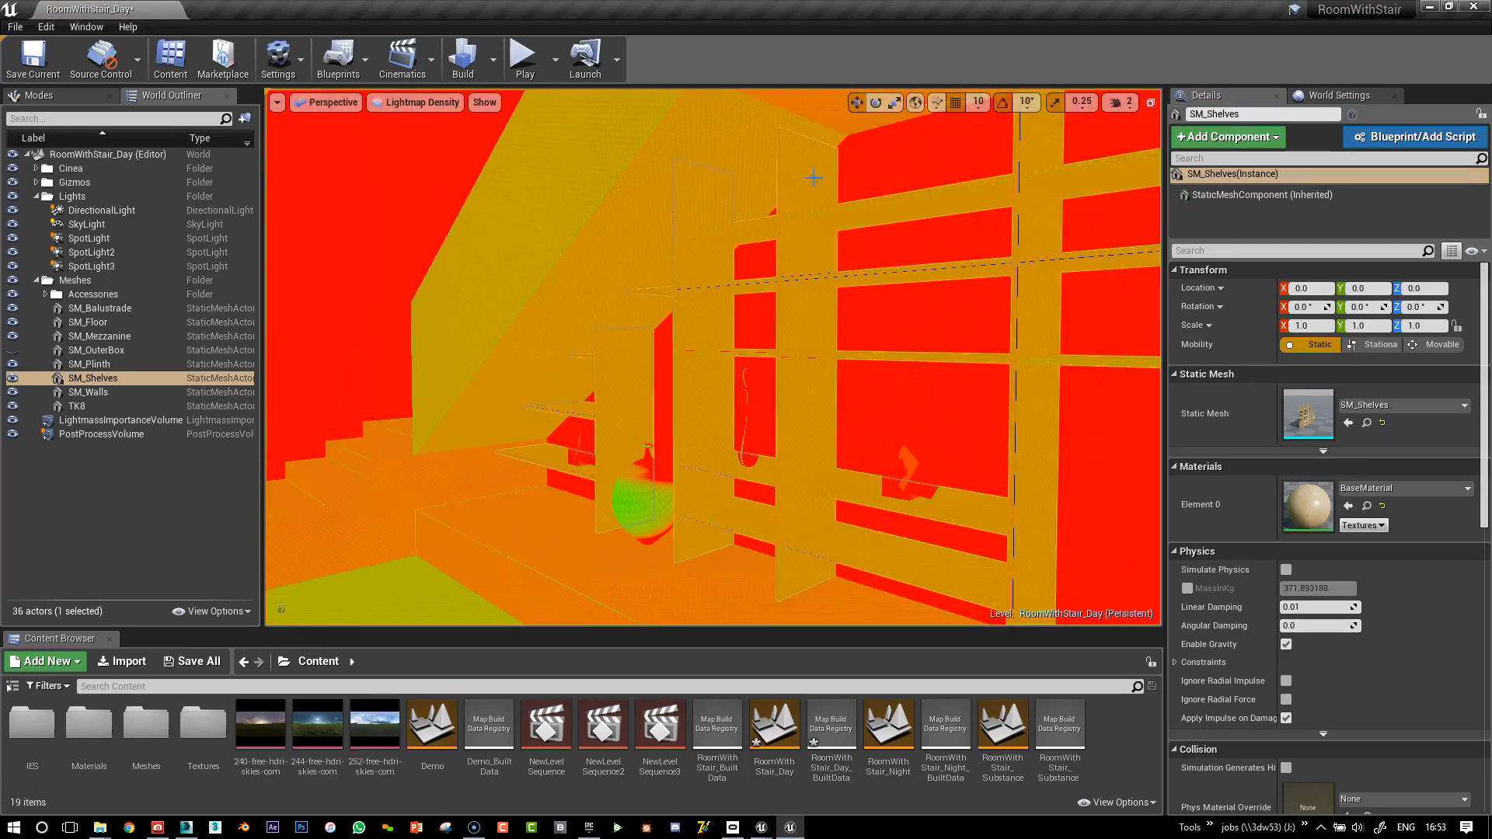
key(alt+4)
right_drag(872, 353, 801, 326)
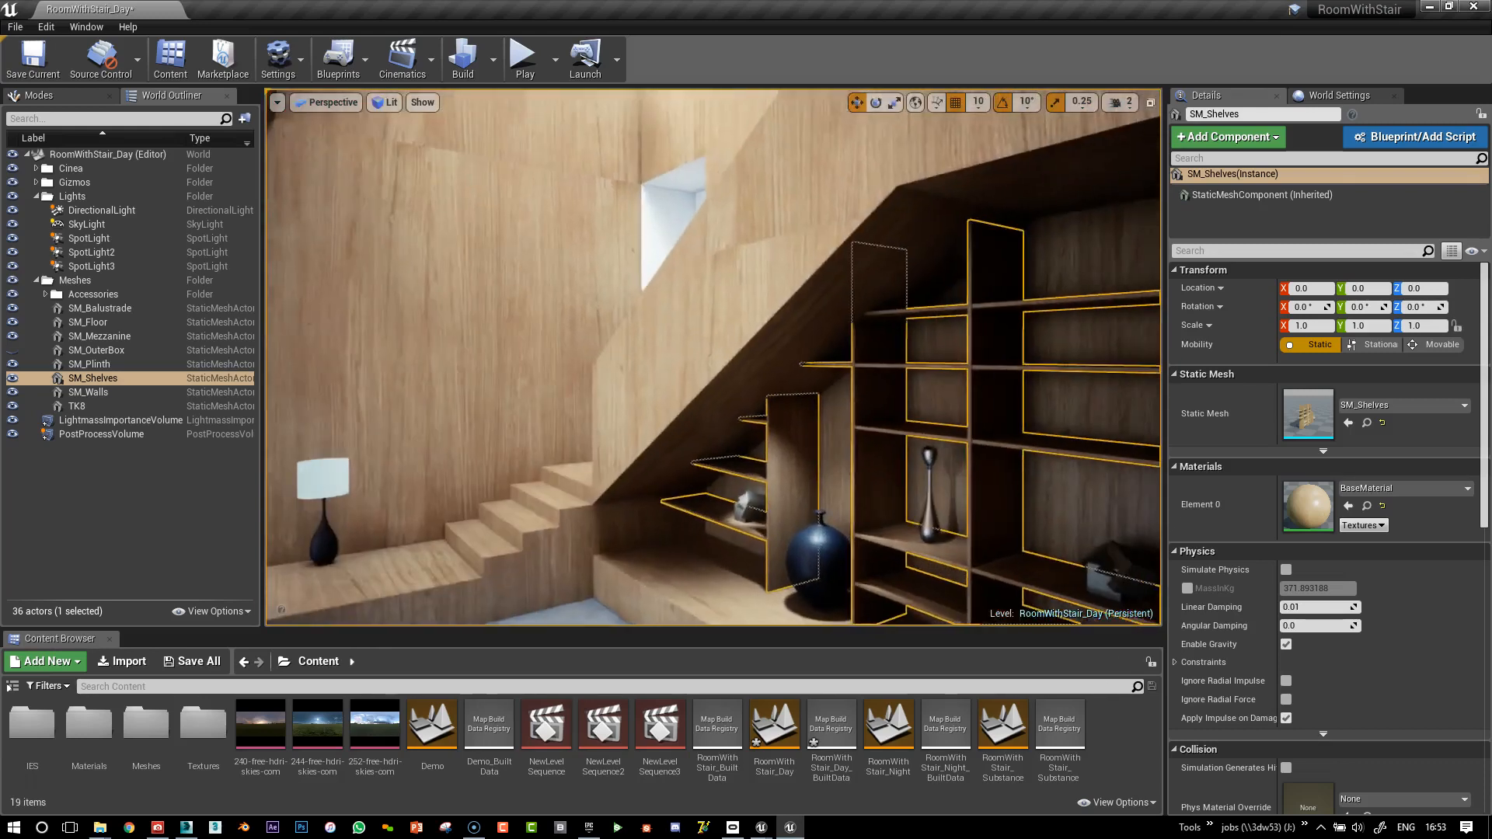
scroll(867, 350, down, 6)
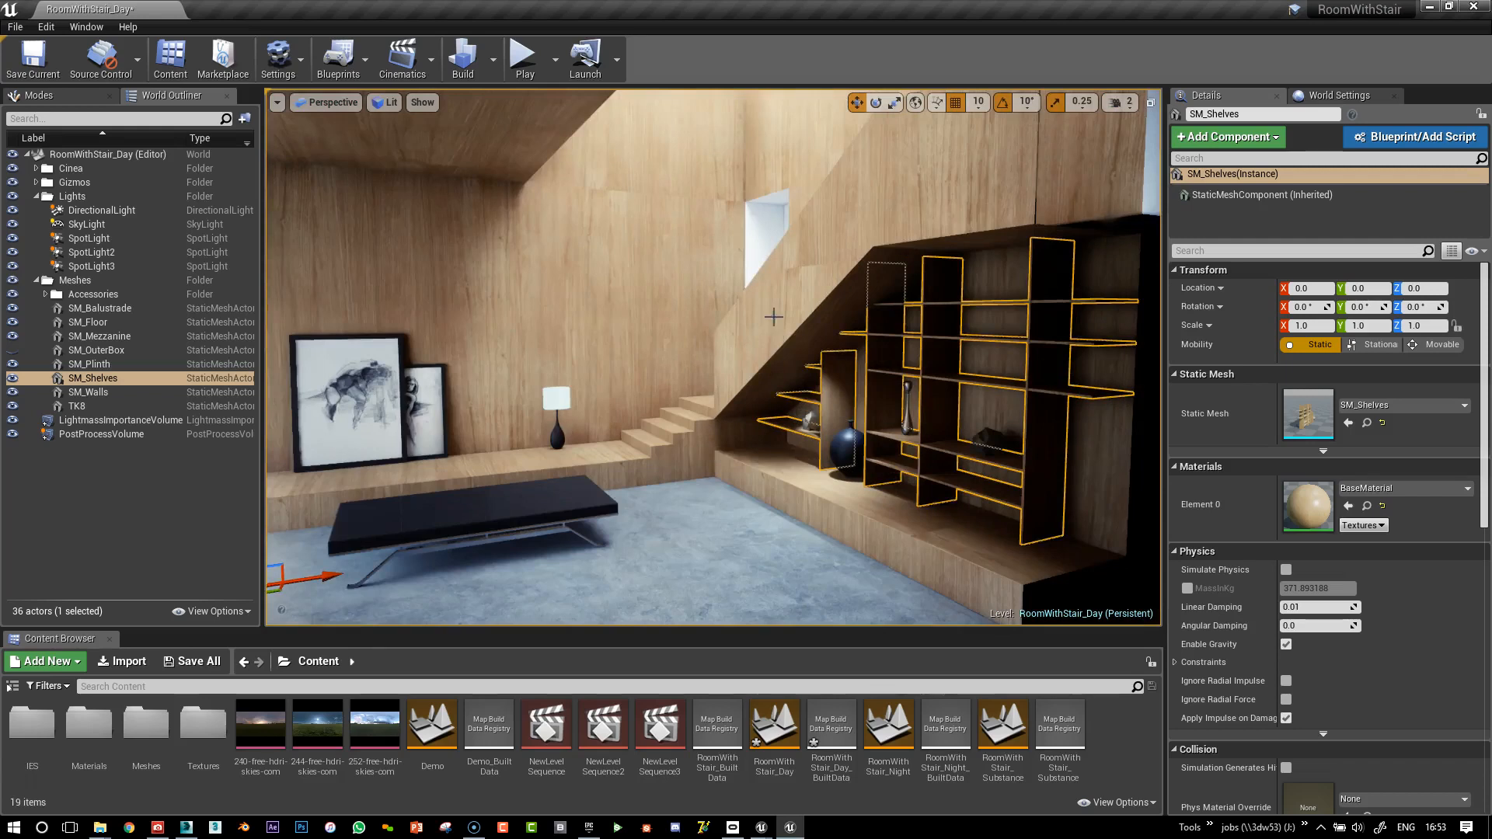
Show Lighting StaticMesh Info, listing SM_Walls_17 first at resolution 2,048
click(492, 59)
mouse_move(529, 139)
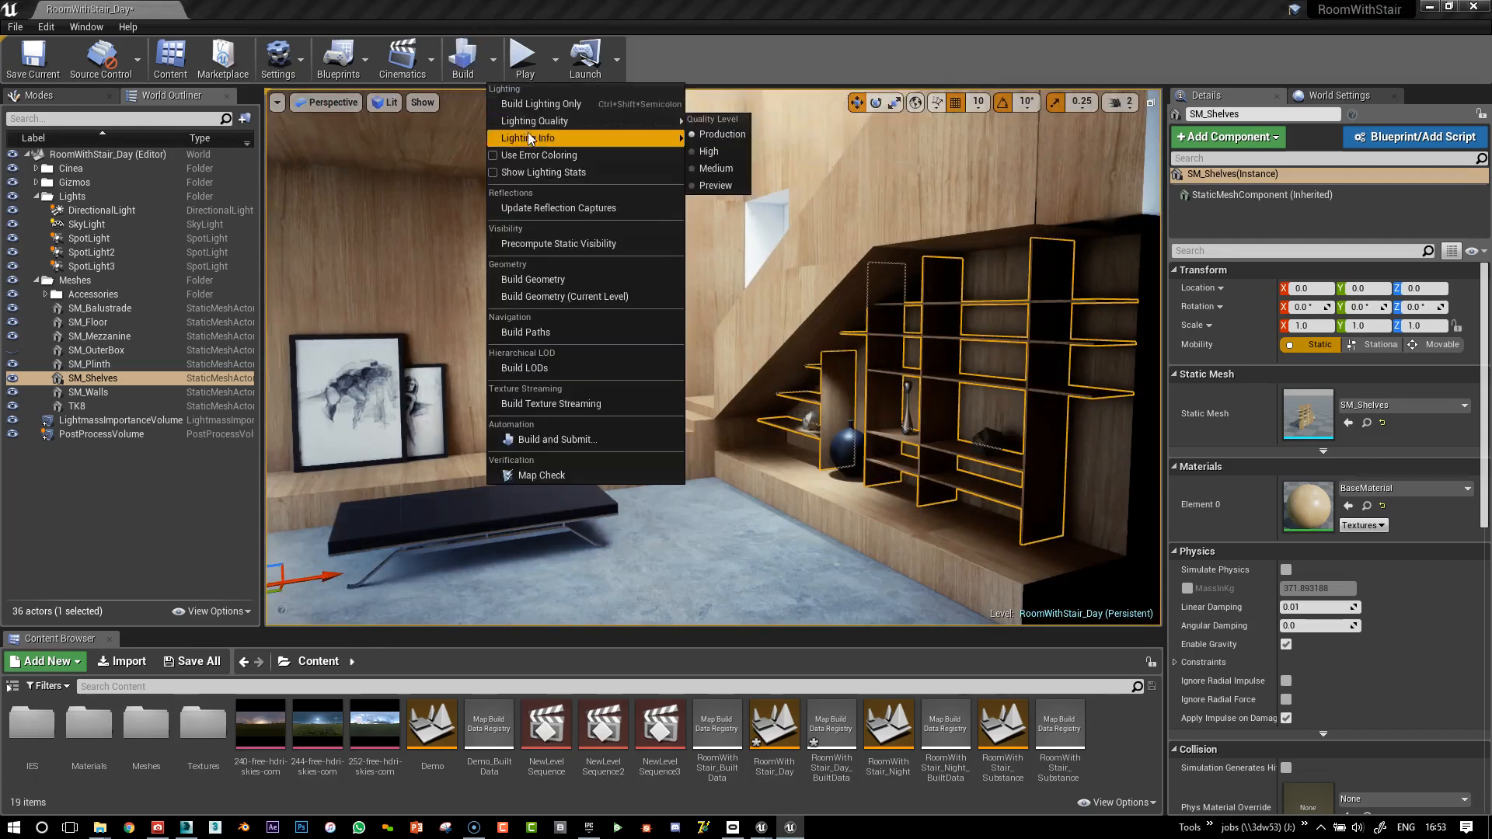
click(731, 172)
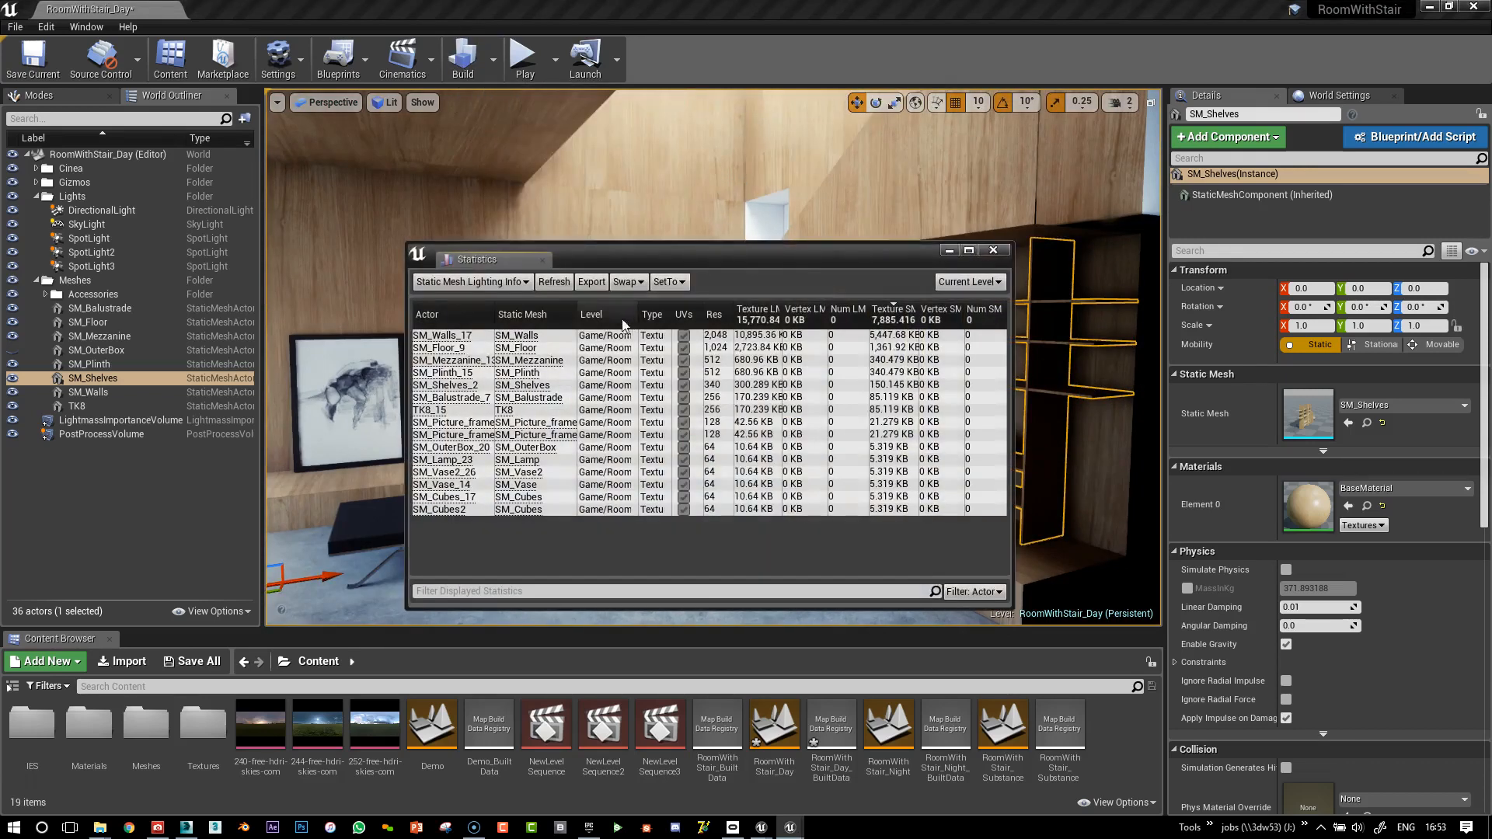
mouse_move(791, 825)
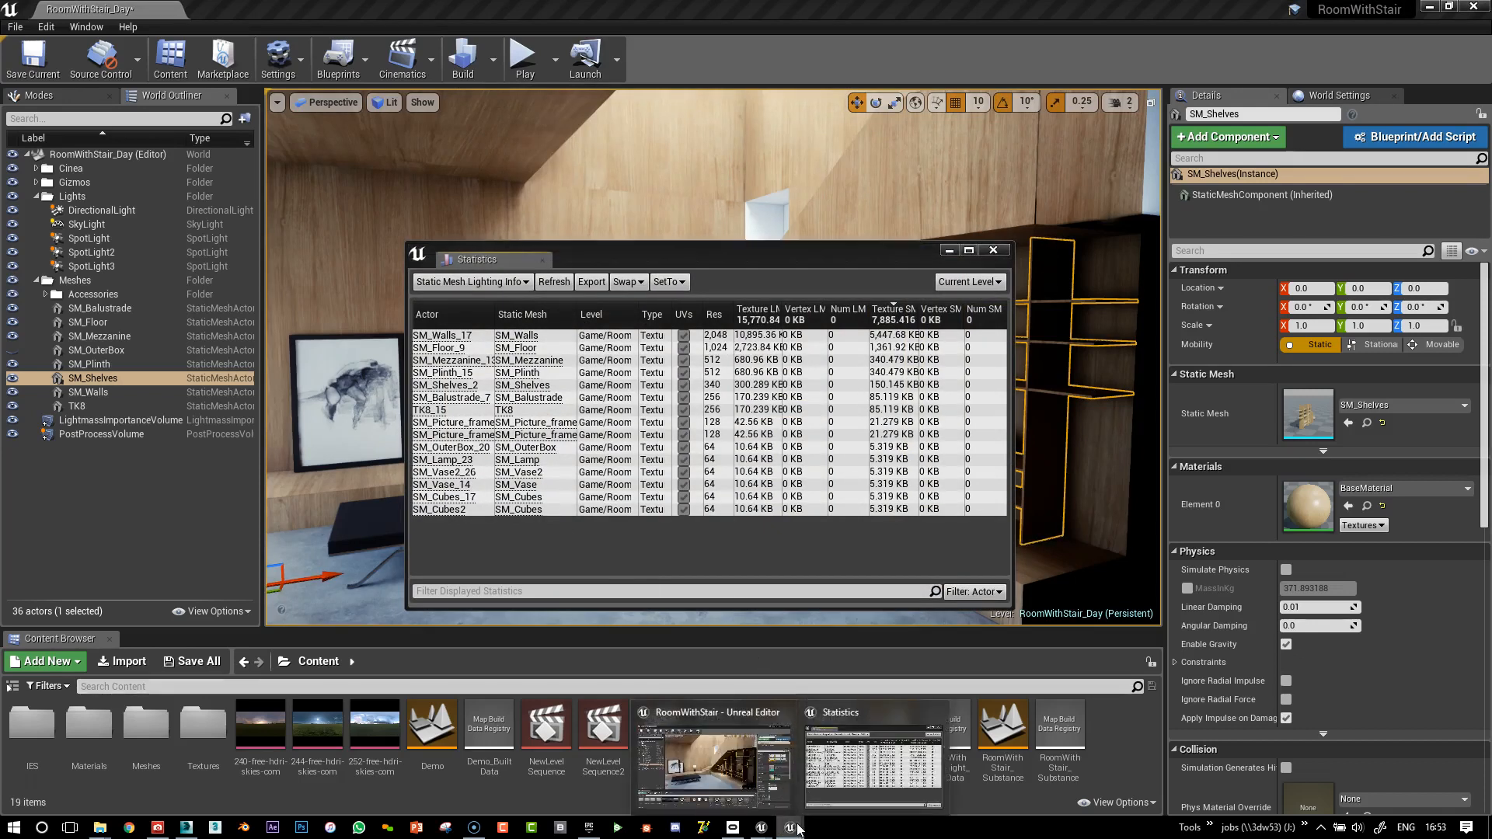
click(803, 785)
Bring up the Lobby level's editor window and close its empty Statistics window
mouse_move(768, 834)
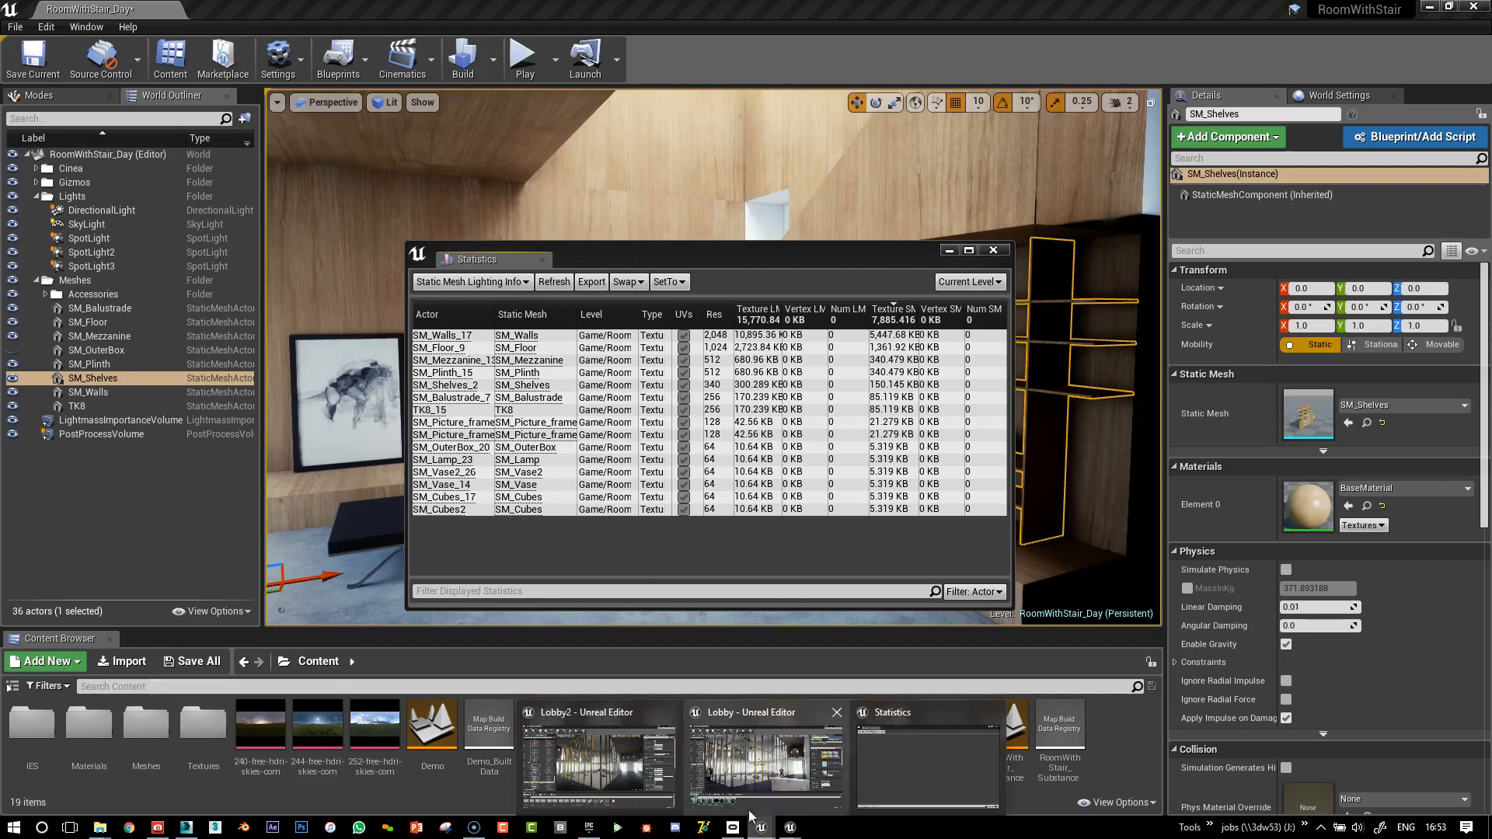
click(657, 768)
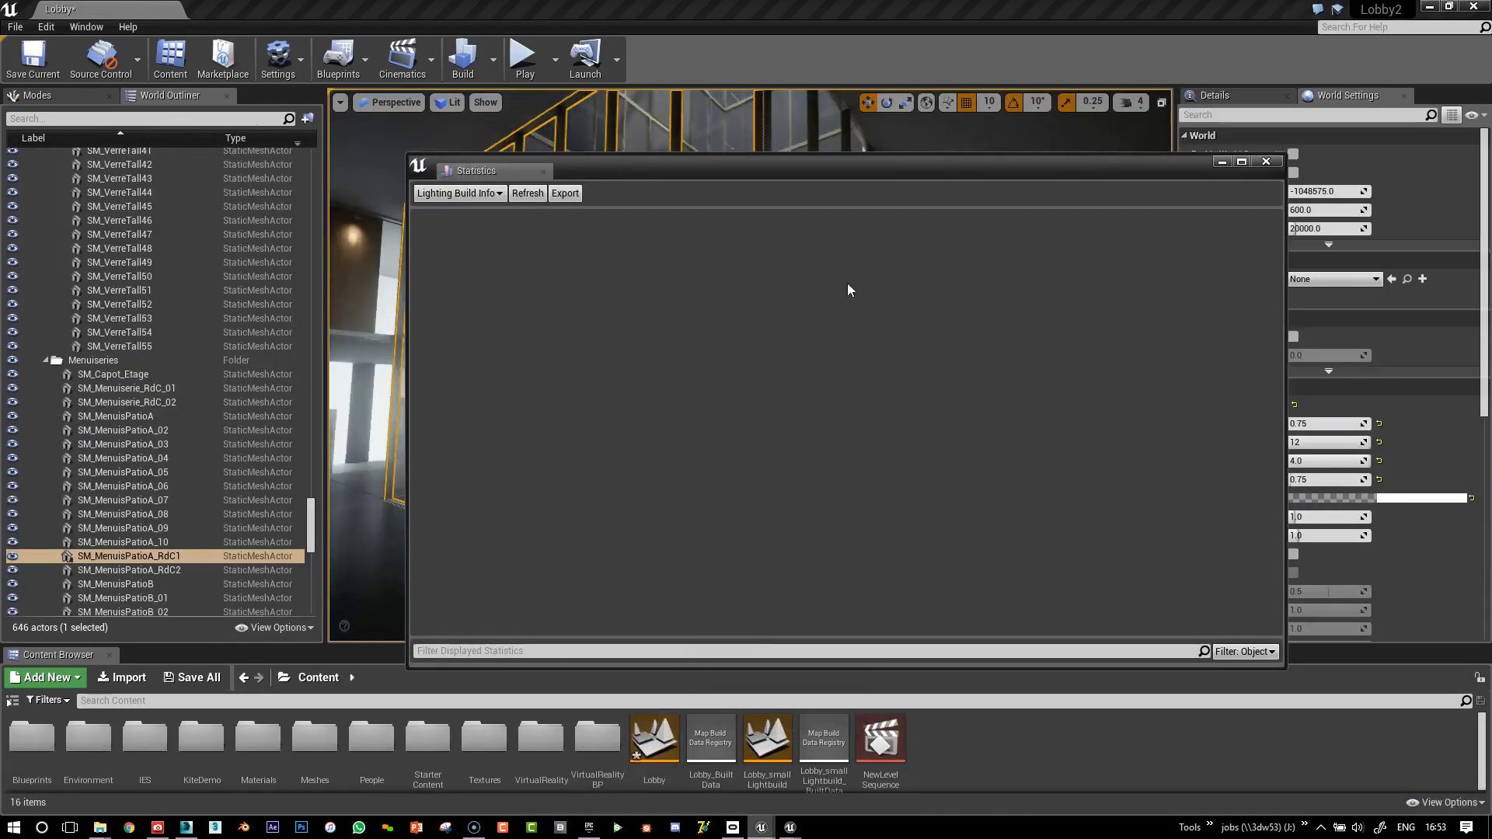
click(1267, 163)
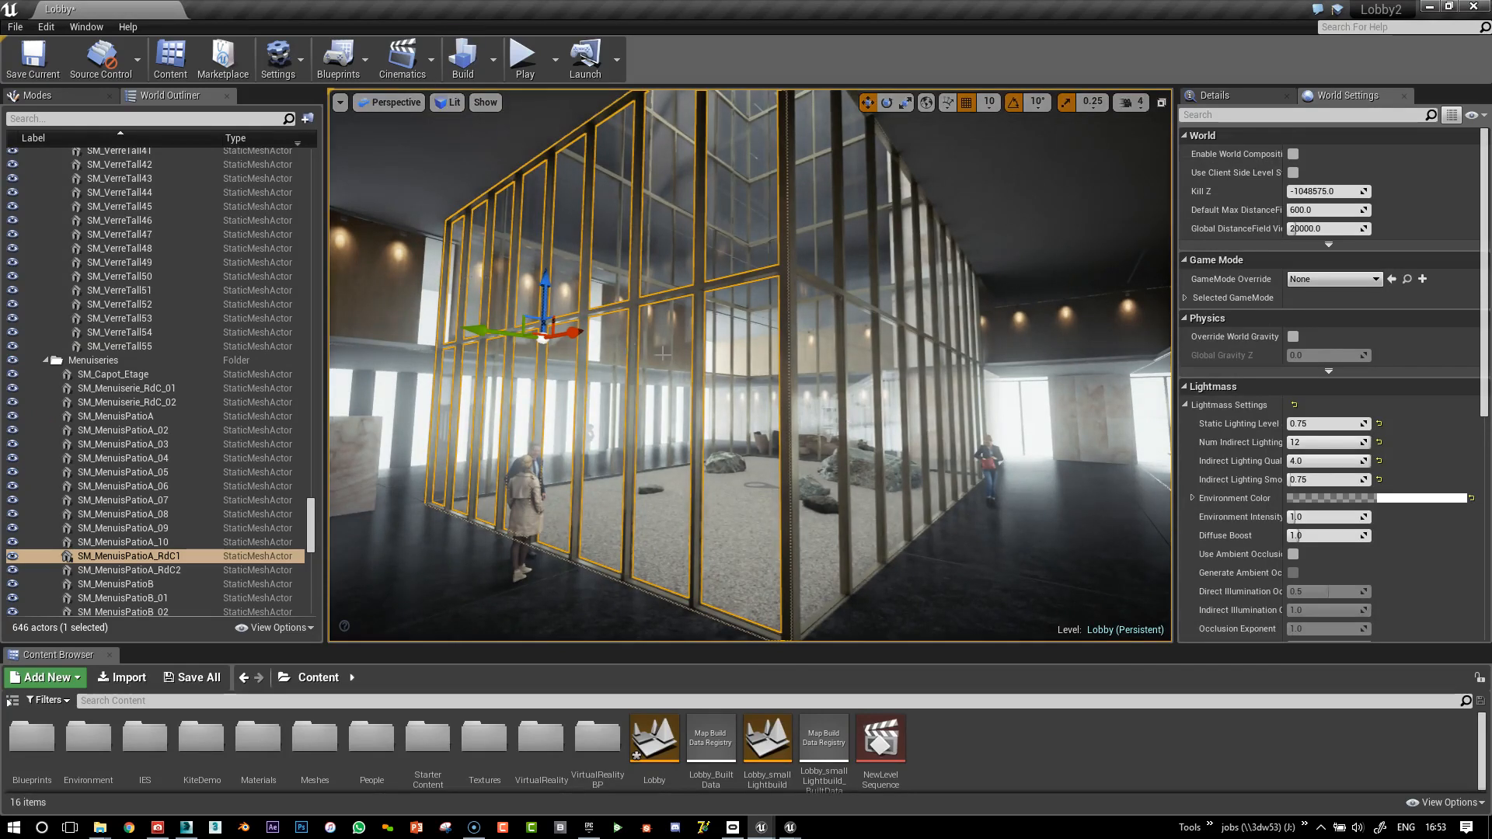
Fly the camera through the lobby and select the slab SM_Plancher_07
key(s)
right_drag(750, 366, 781, 398)
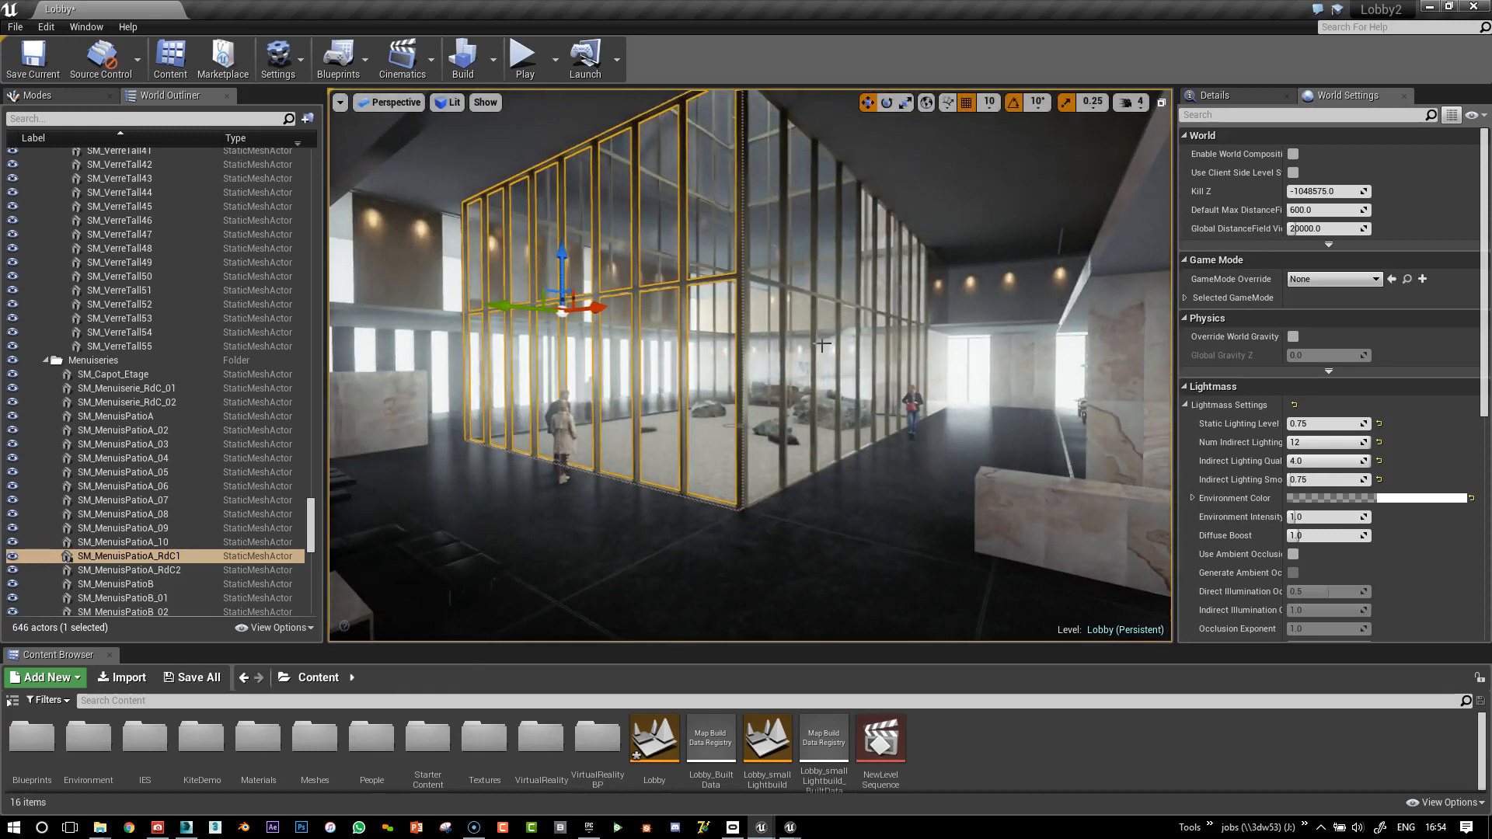
right_drag(859, 267, 826, 263)
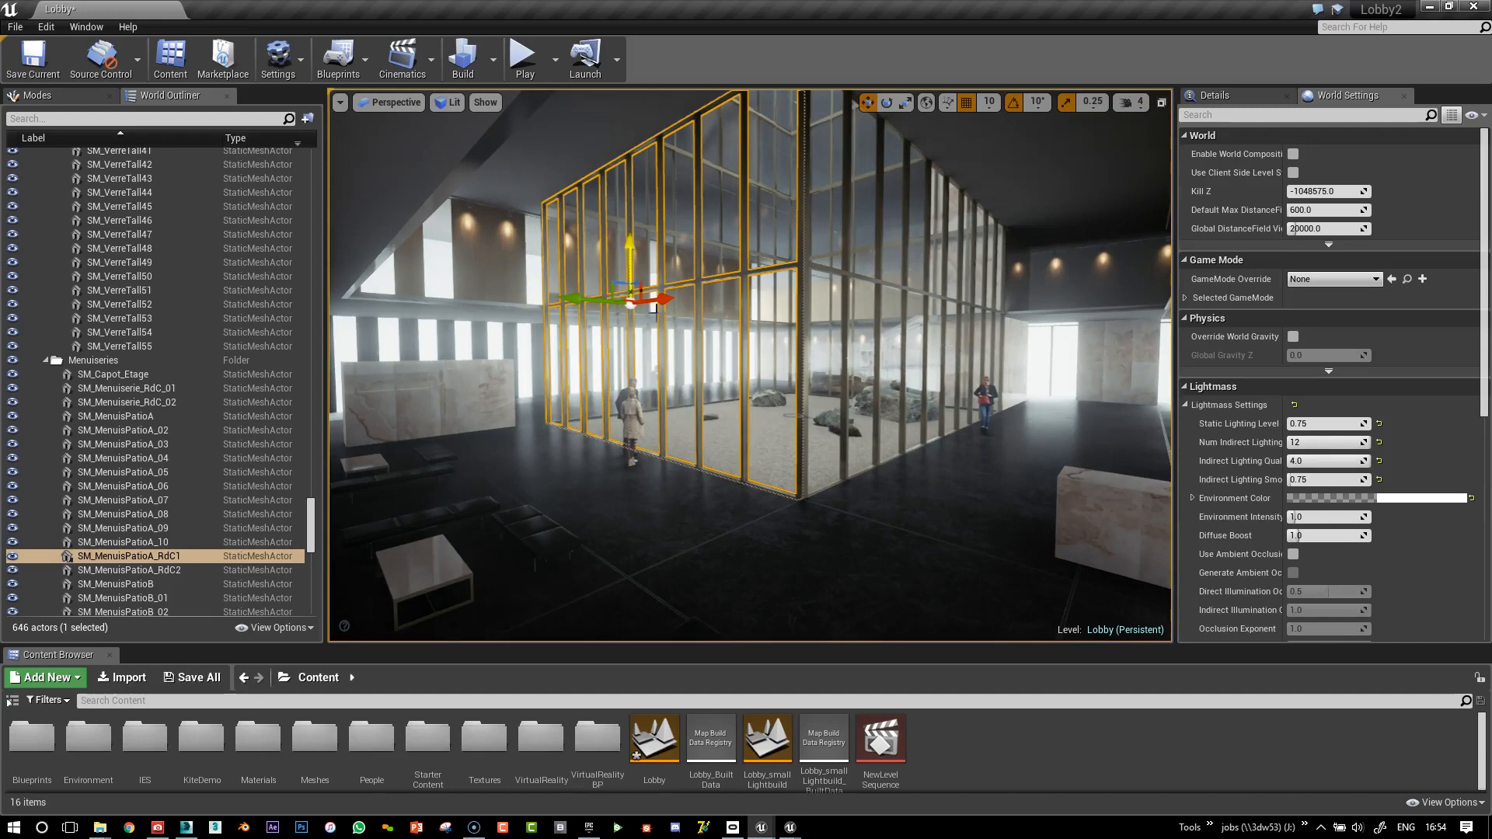
key(d)
right_drag(962, 397, 884, 380)
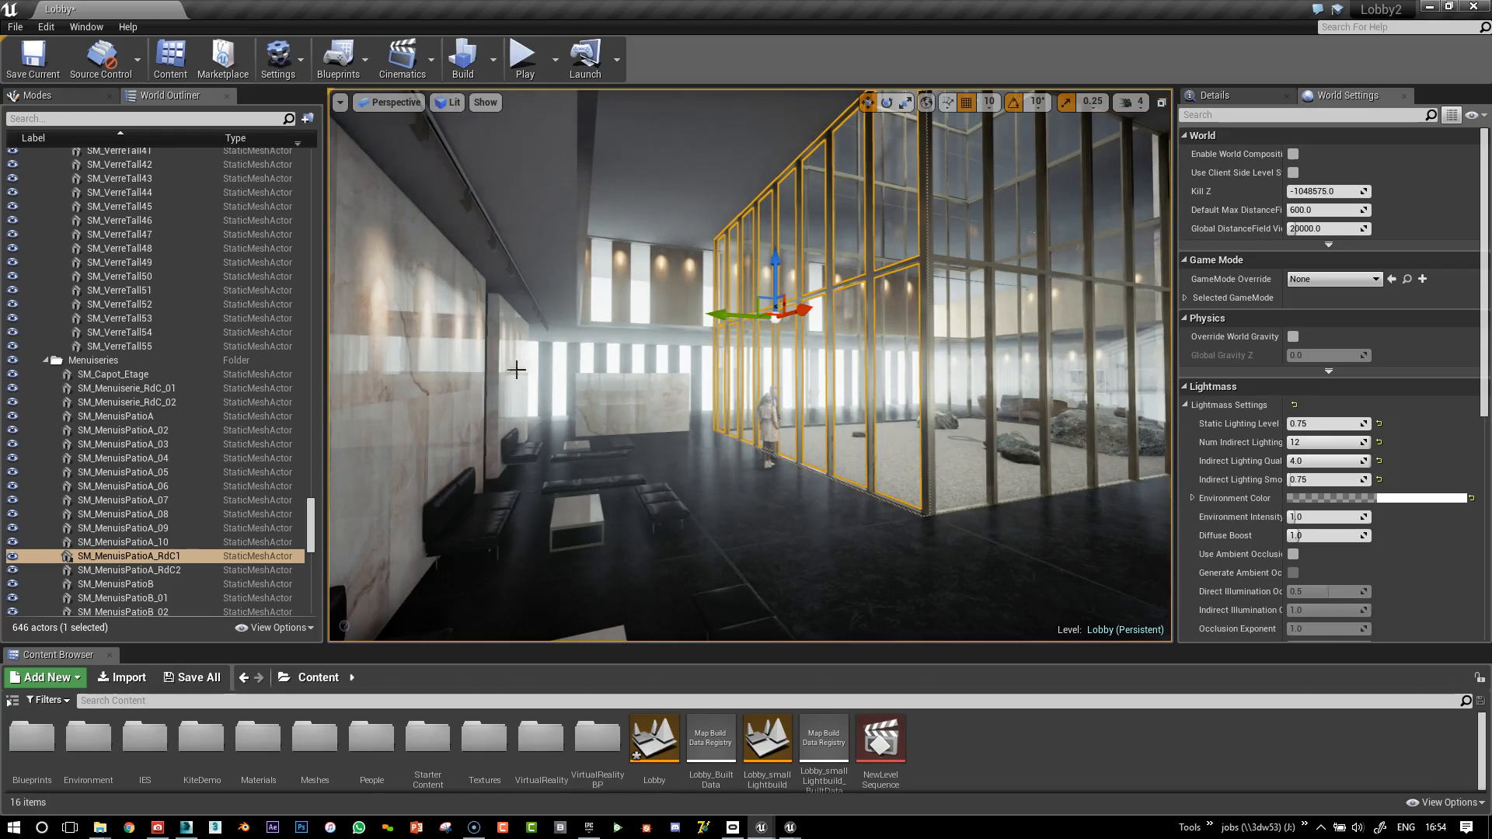
right_drag(716, 356, 767, 359)
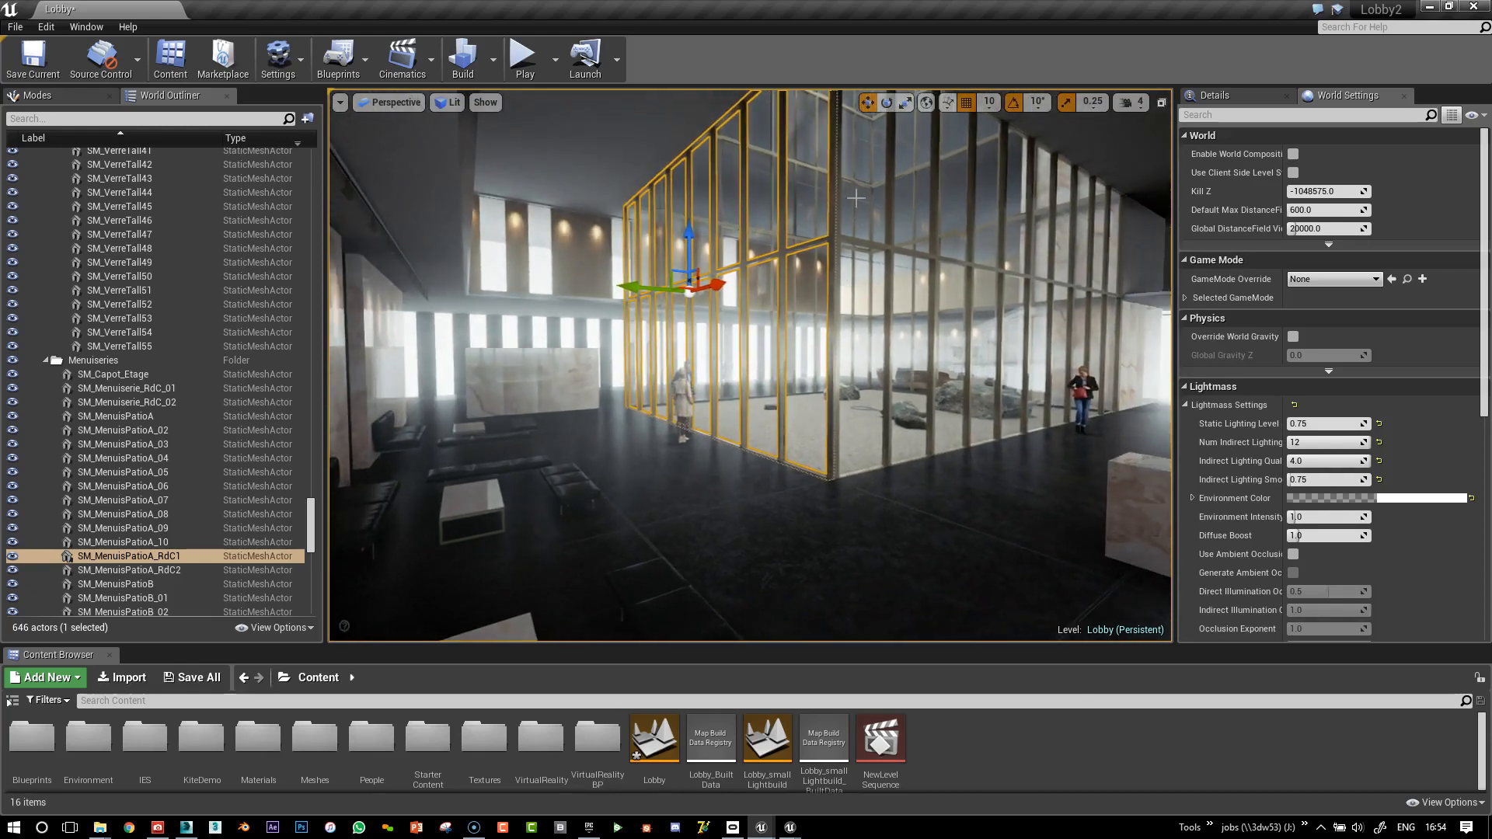
right_drag(818, 266, 998, 298)
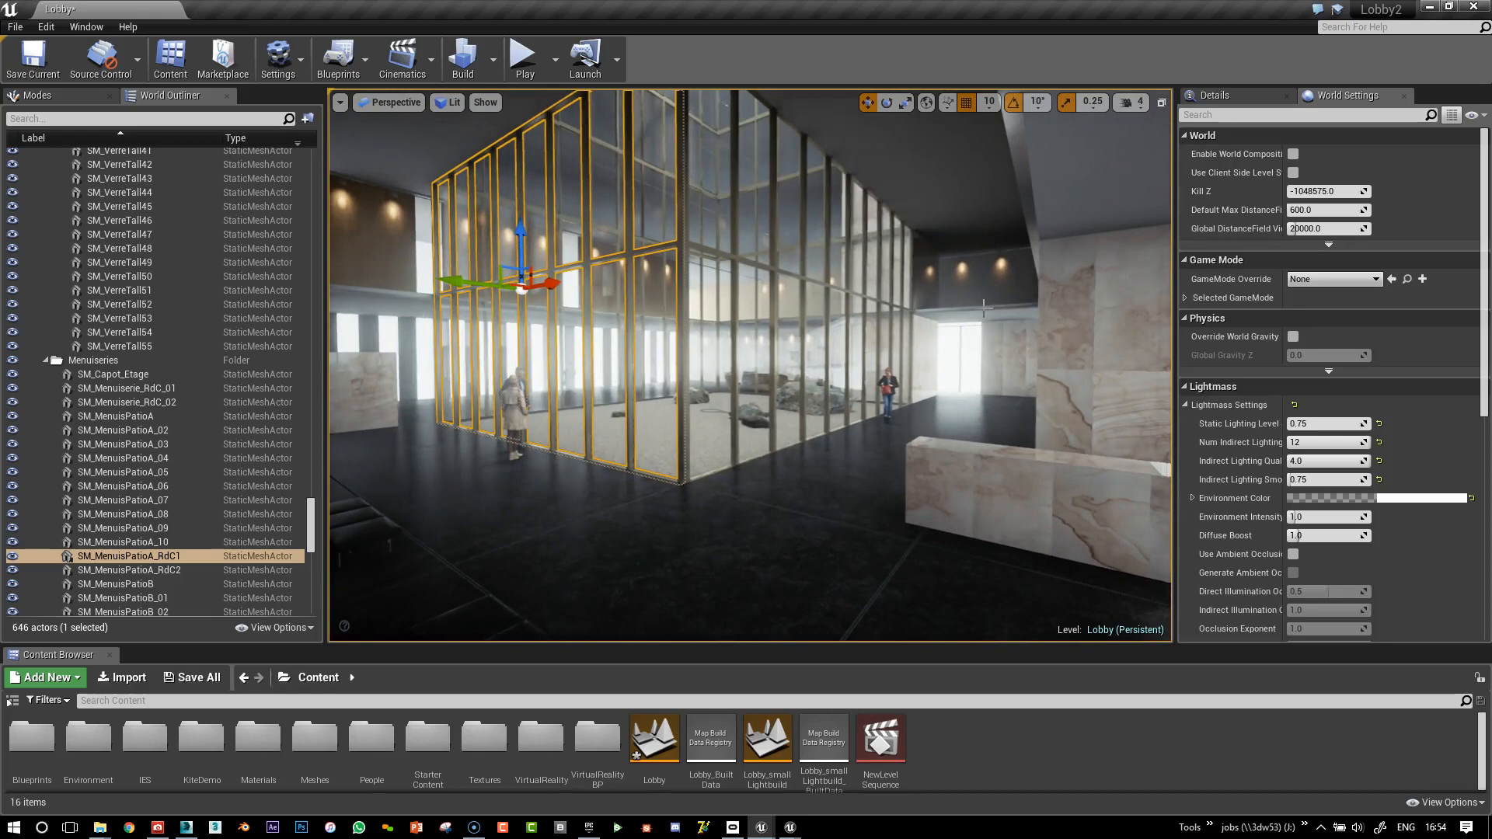
click(984, 308)
mouse_move(817, 334)
right_down()
mouse_move(637, 334)
mouse_move(831, 325)
right_up()
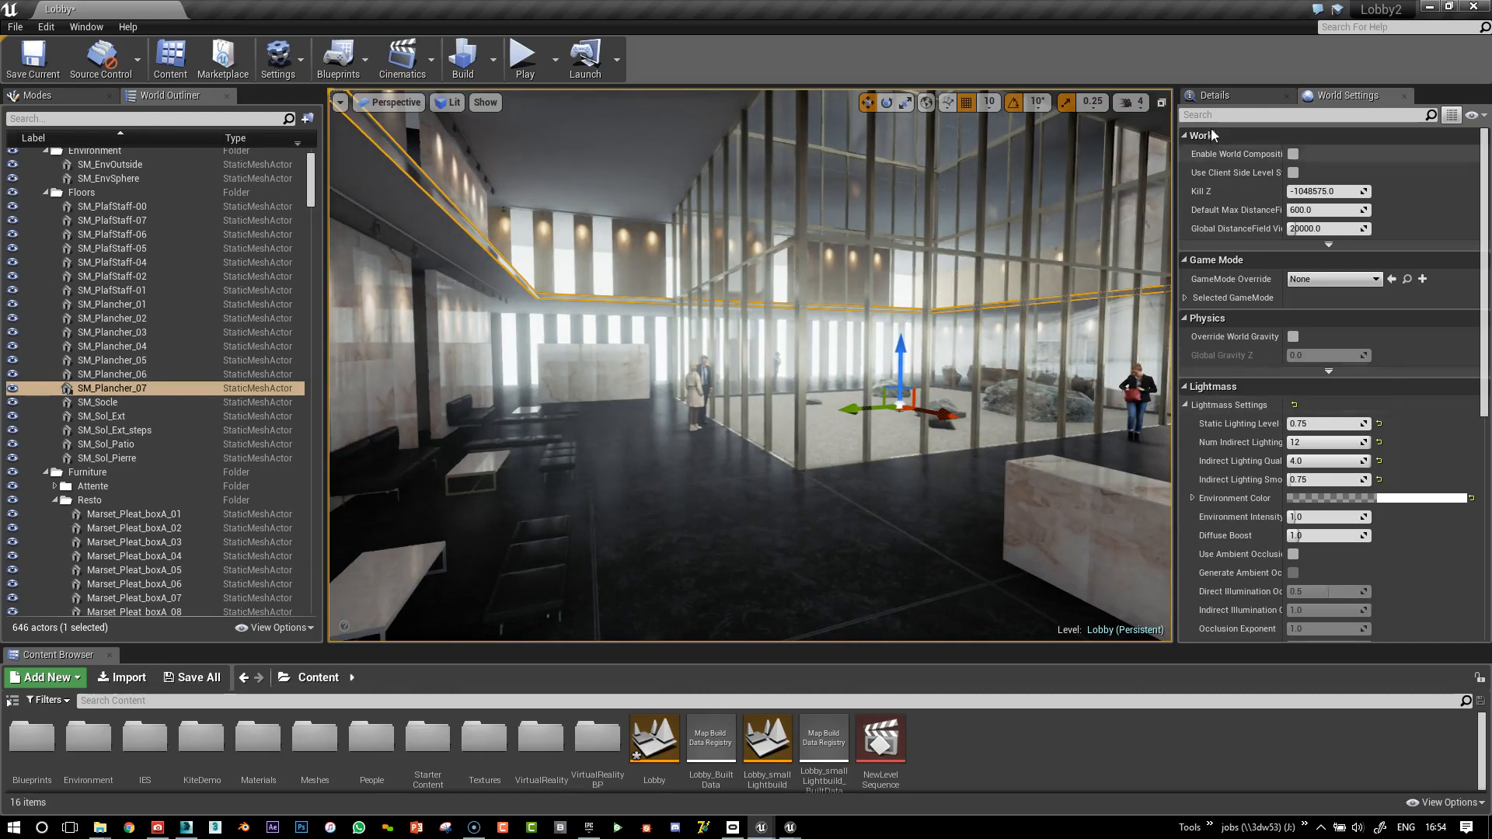
Show SM_Plancher_07's details and open its static mesh in the Static Mesh Editor
click(1211, 96)
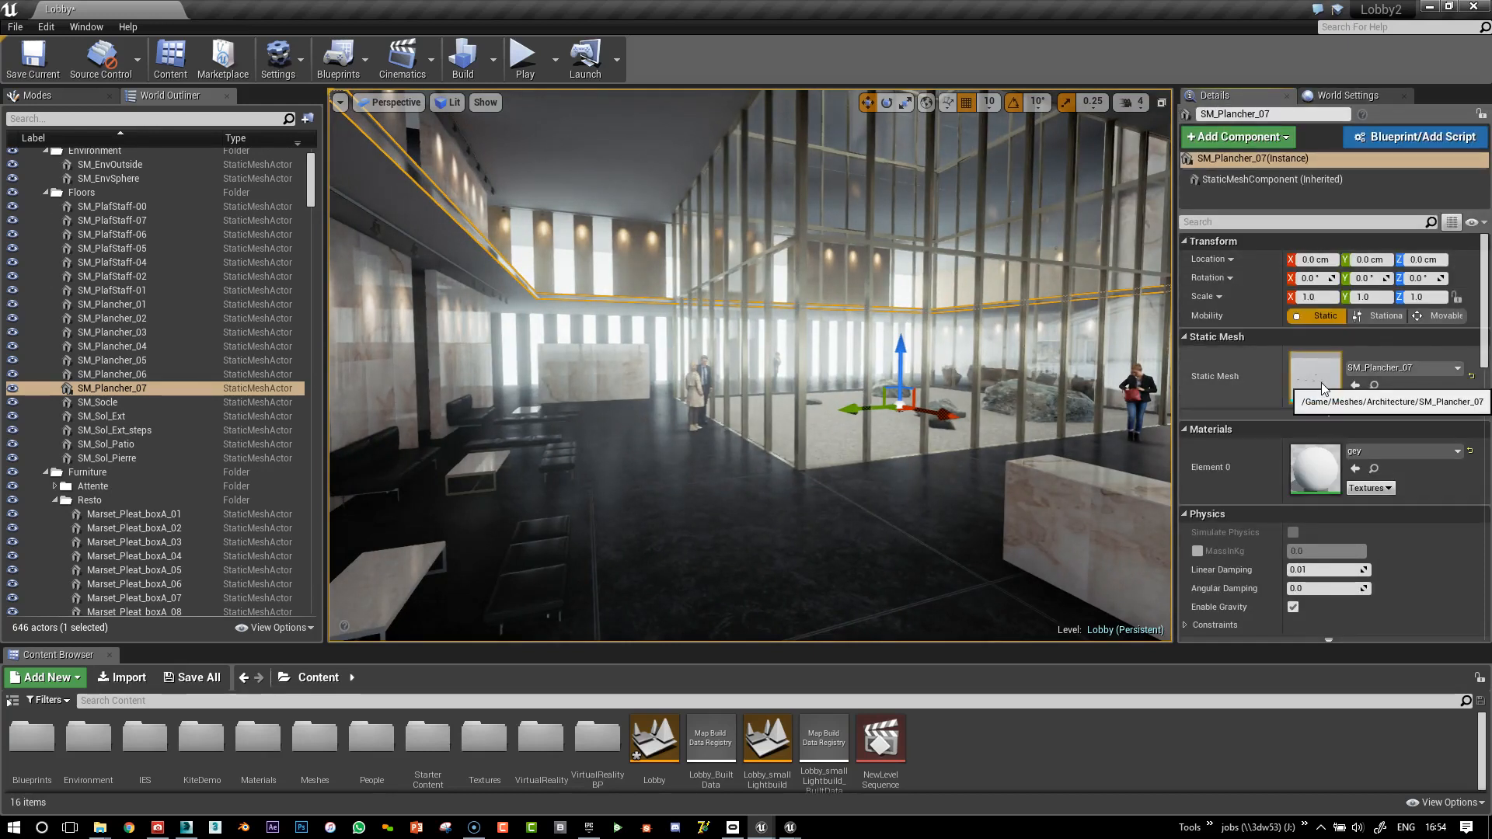
double_click(1321, 383)
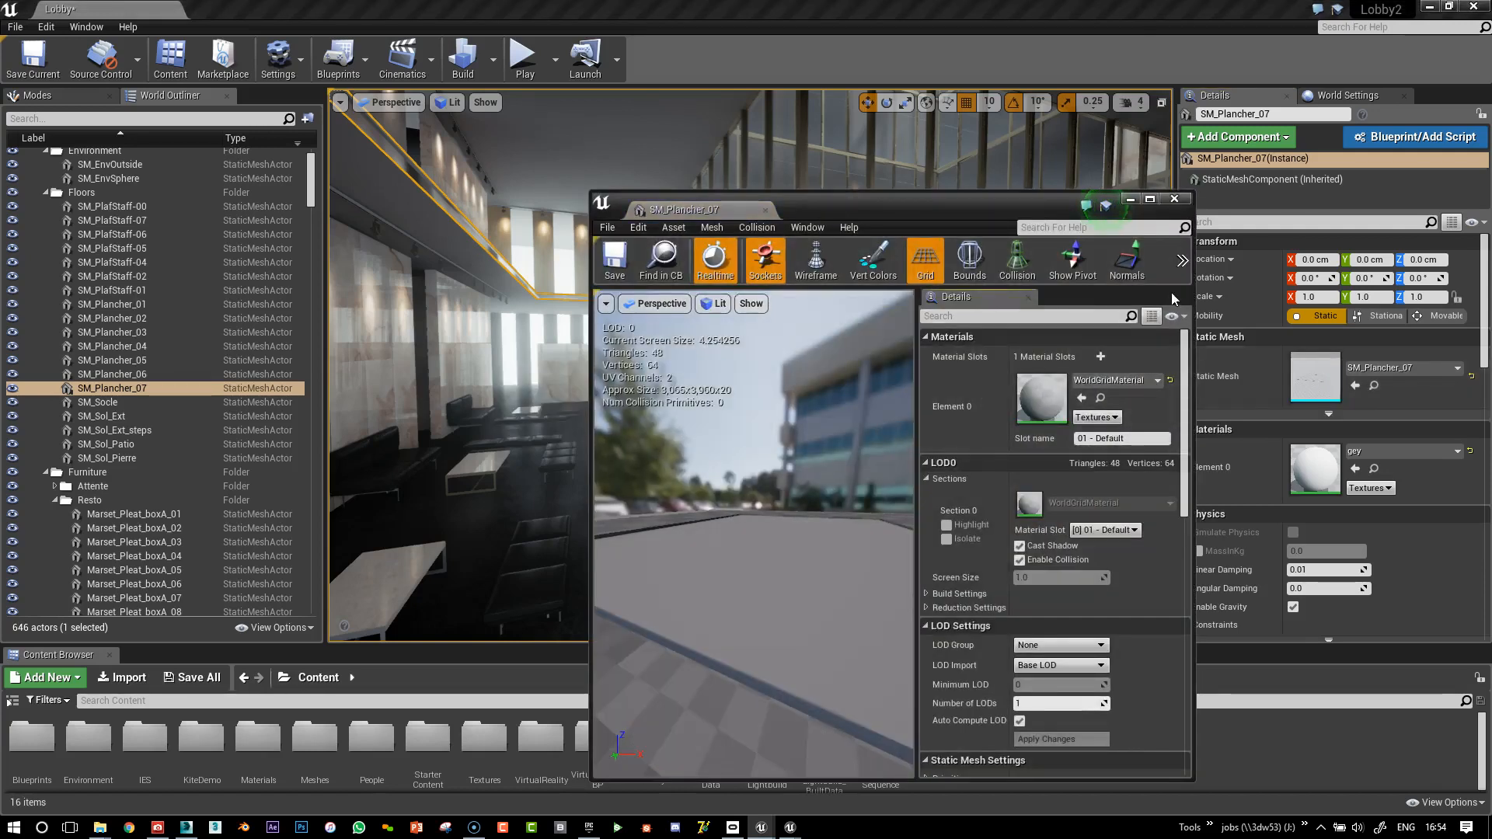
drag(1195, 288, 1468, 287)
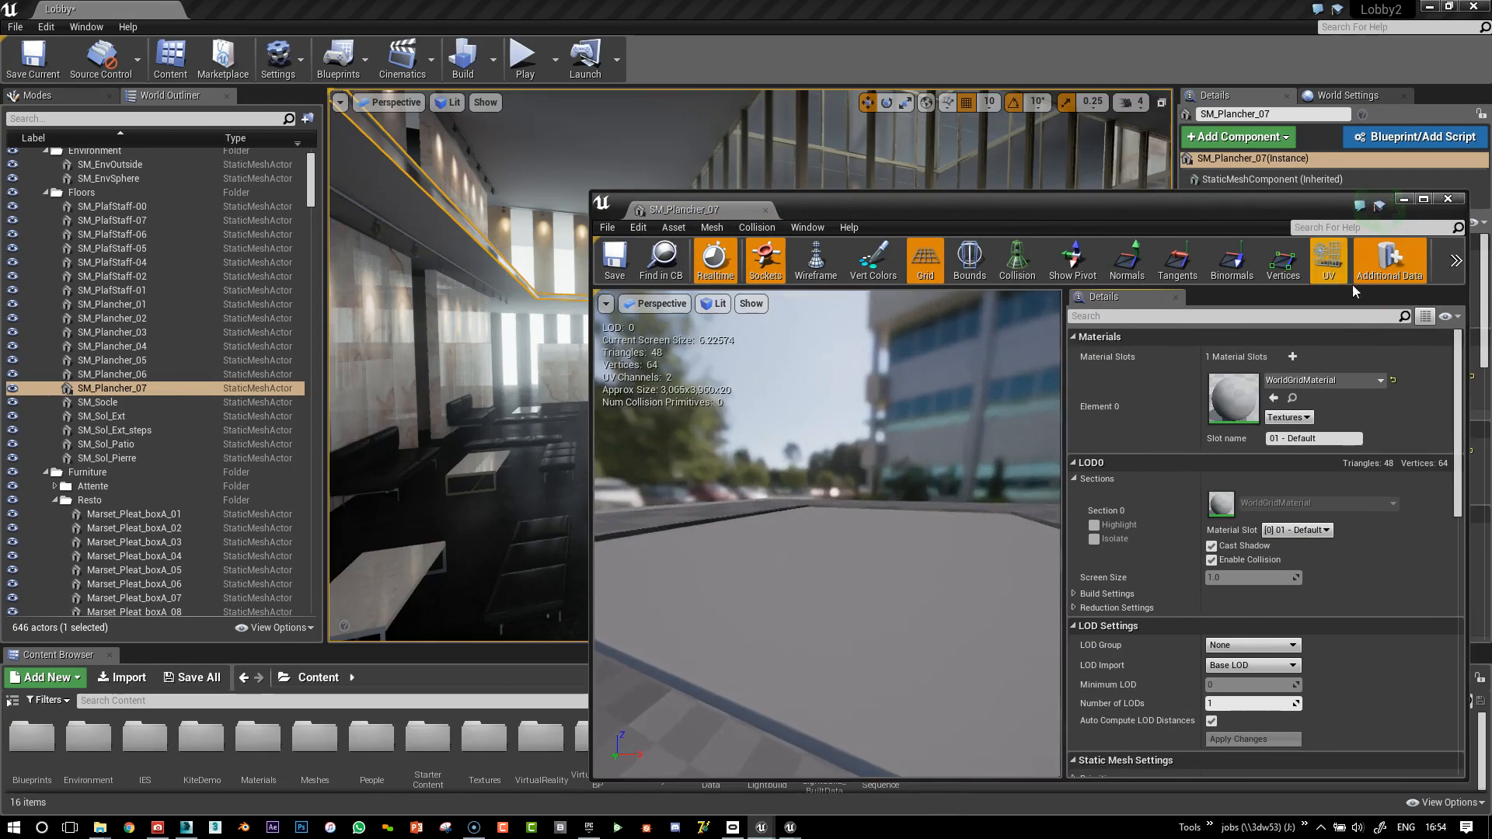
Display the slab mesh's UV channel 1 lightmap layout, then close the mesh editor
click(1343, 272)
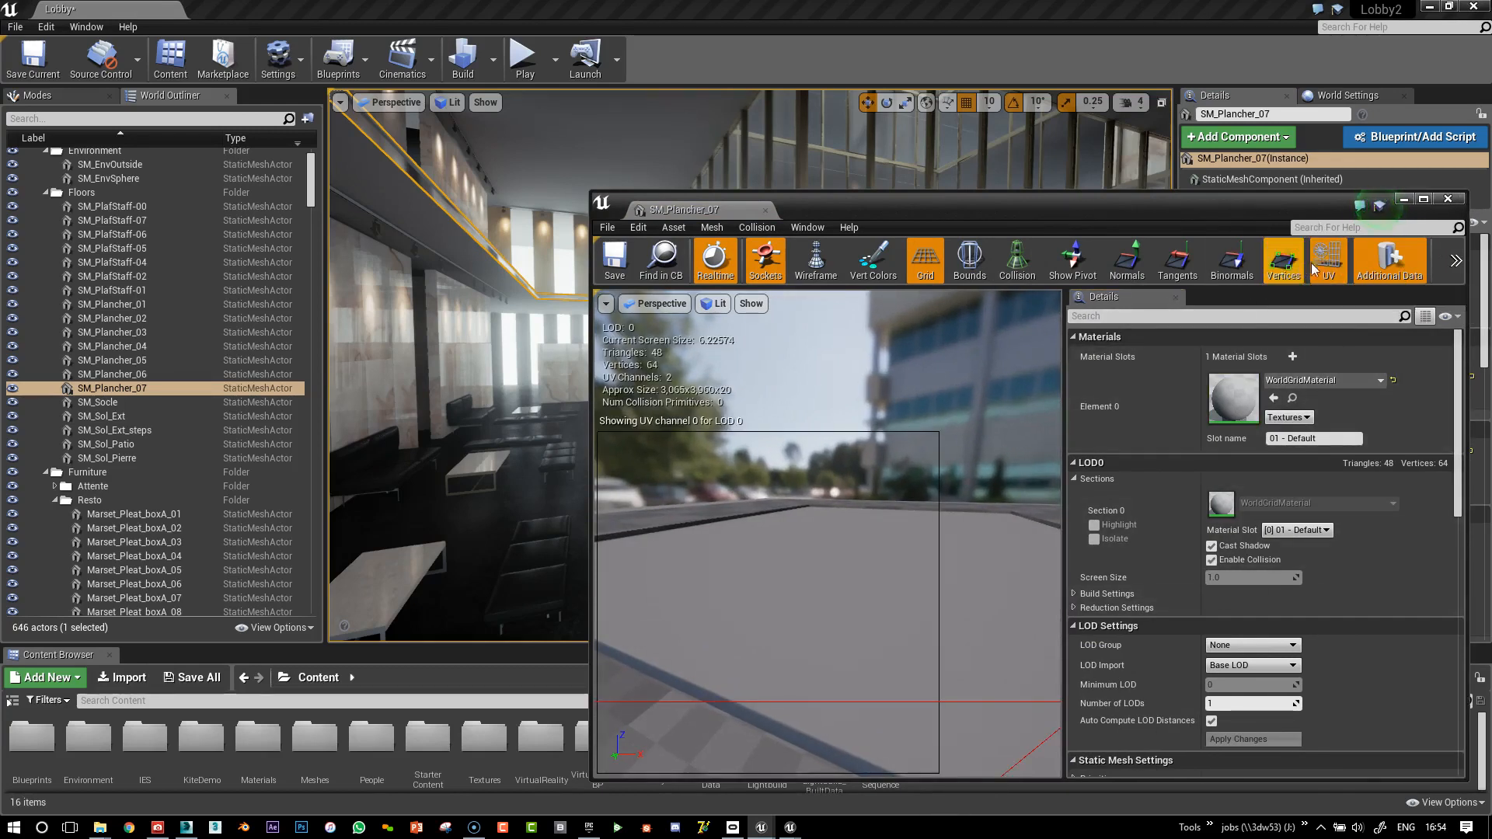
drag(591, 206, 362, 208)
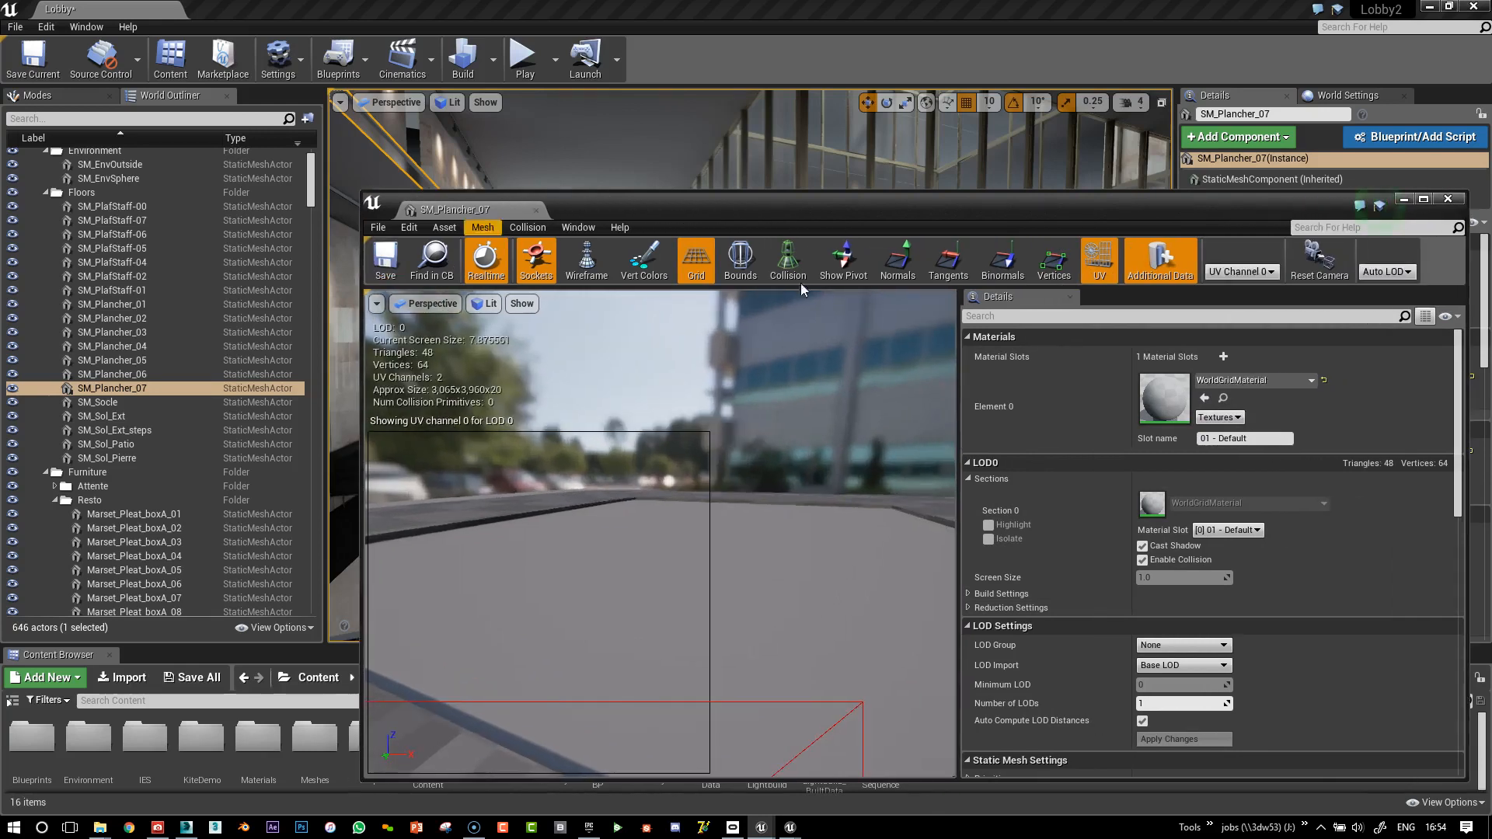
click(1242, 272)
click(1242, 301)
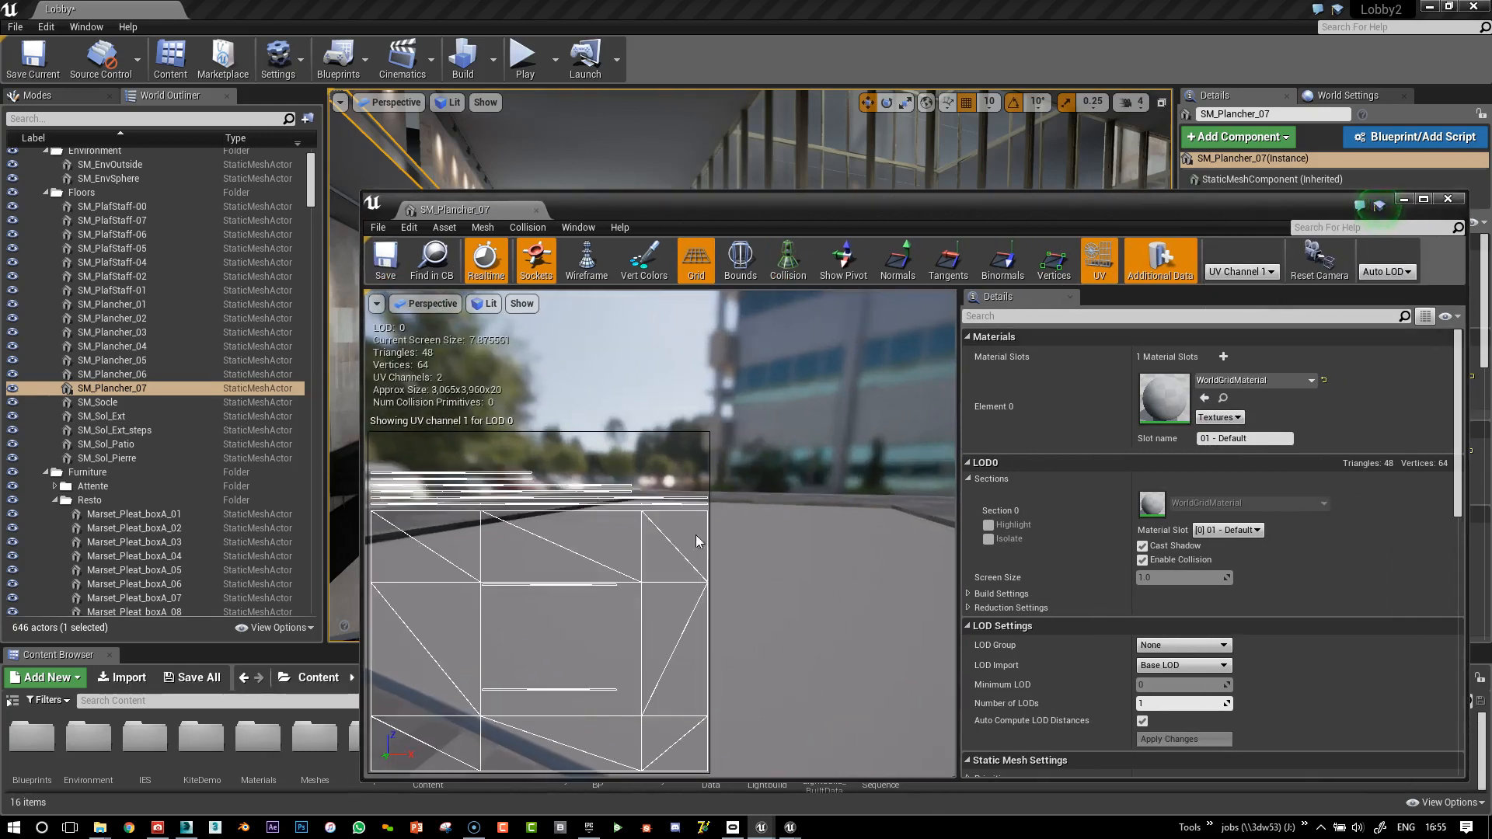
scroll(611, 582, up, 2)
click(1448, 199)
right_drag(570, 287, 668, 288)
right_drag(743, 176, 879, 172)
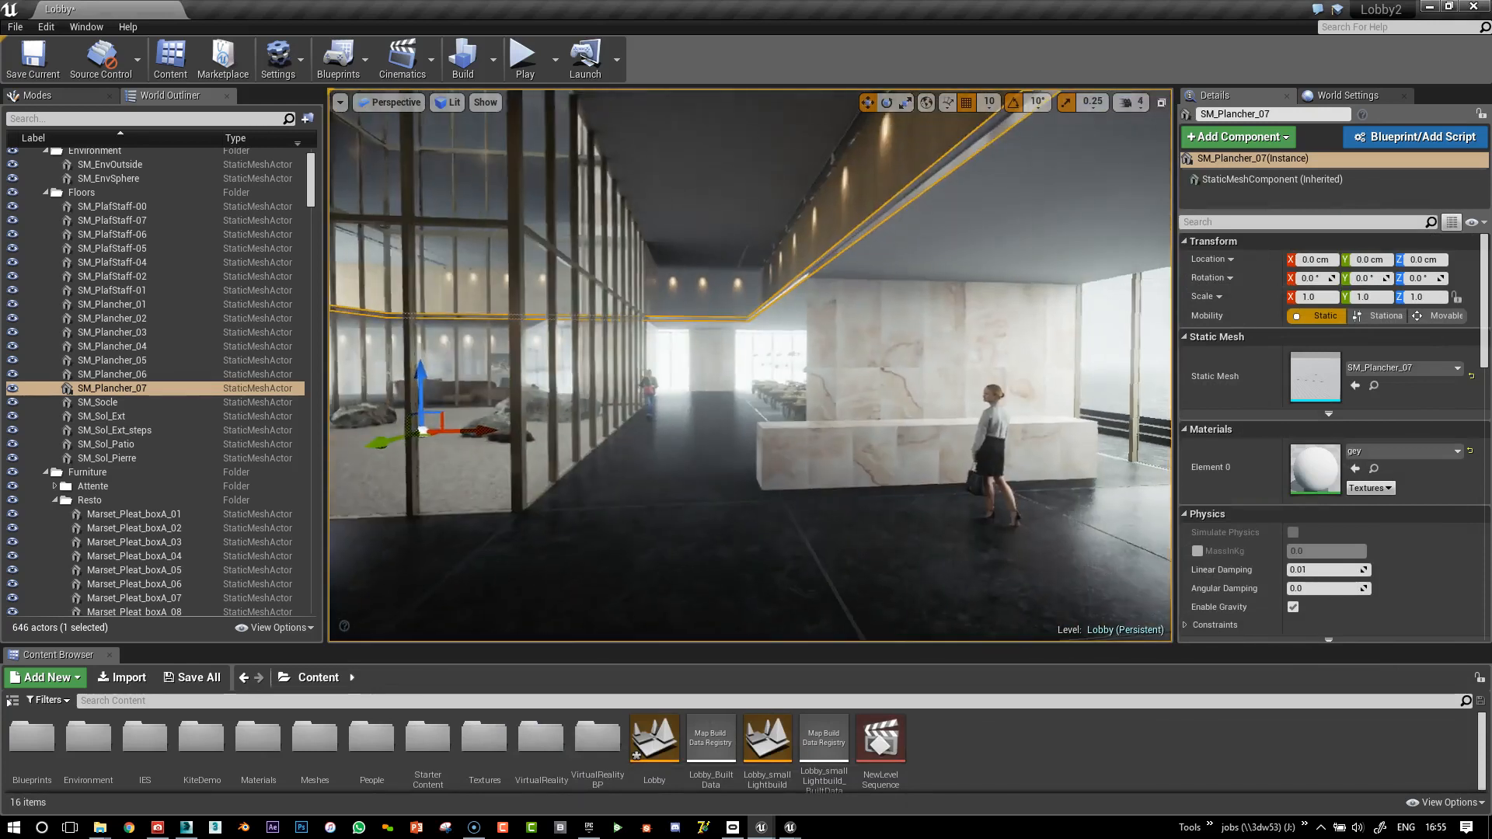
Select the rail SM_Rails_02 and open its static mesh in the mesh editor
click(895, 194)
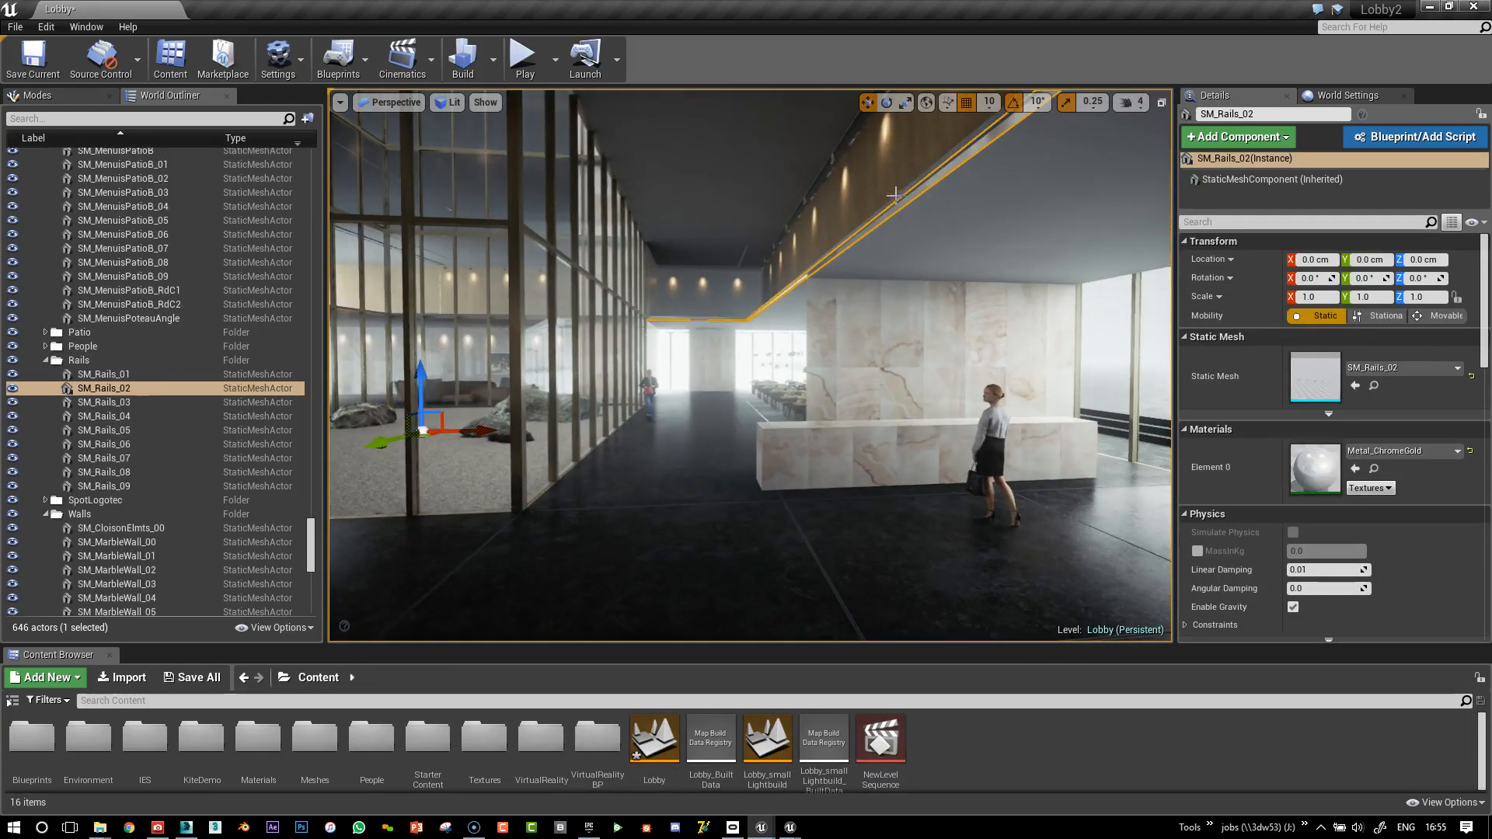
right_drag(635, 197, 606, 198)
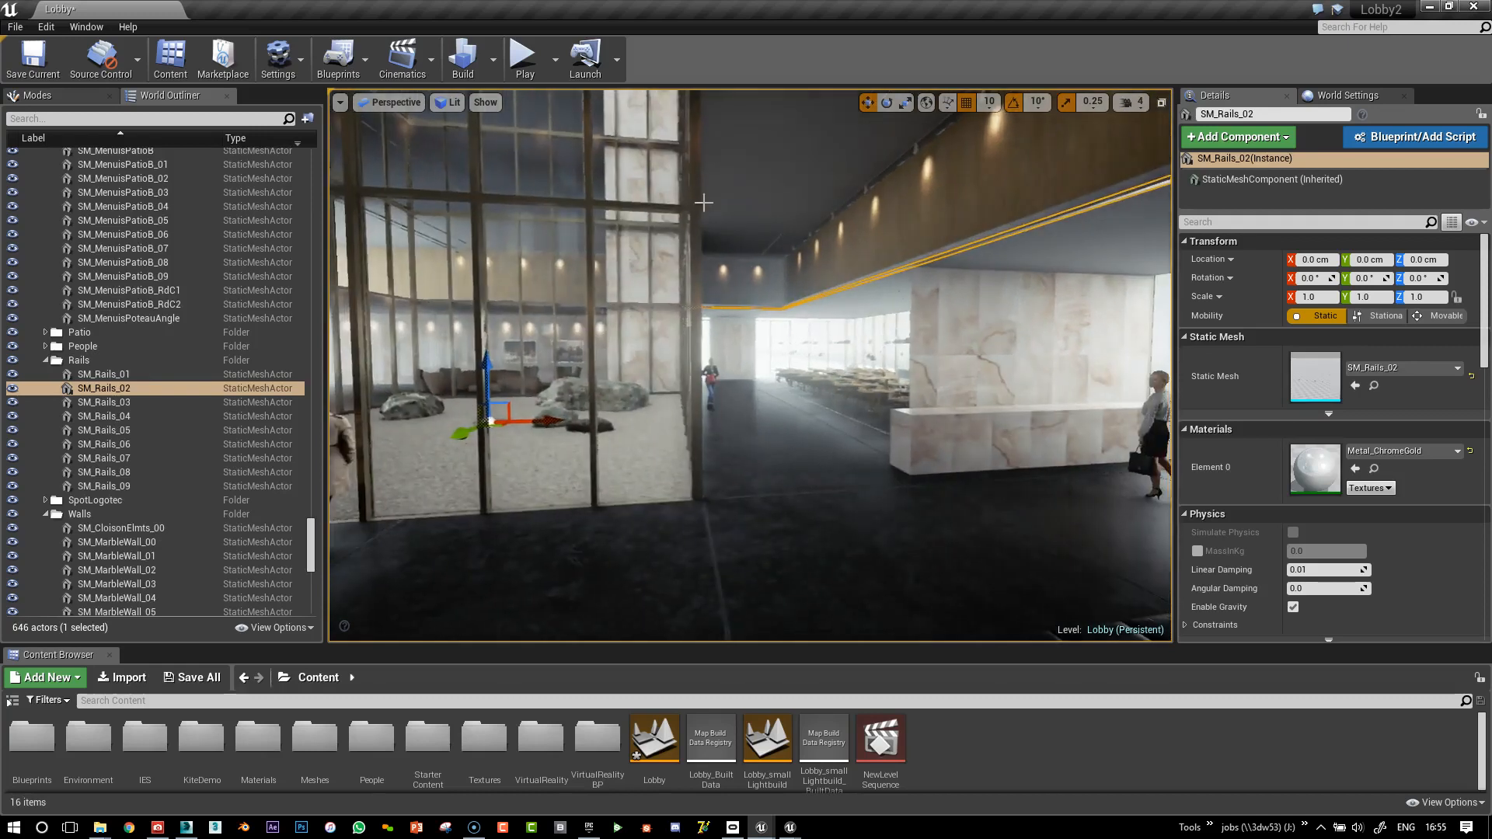
double_click(1315, 377)
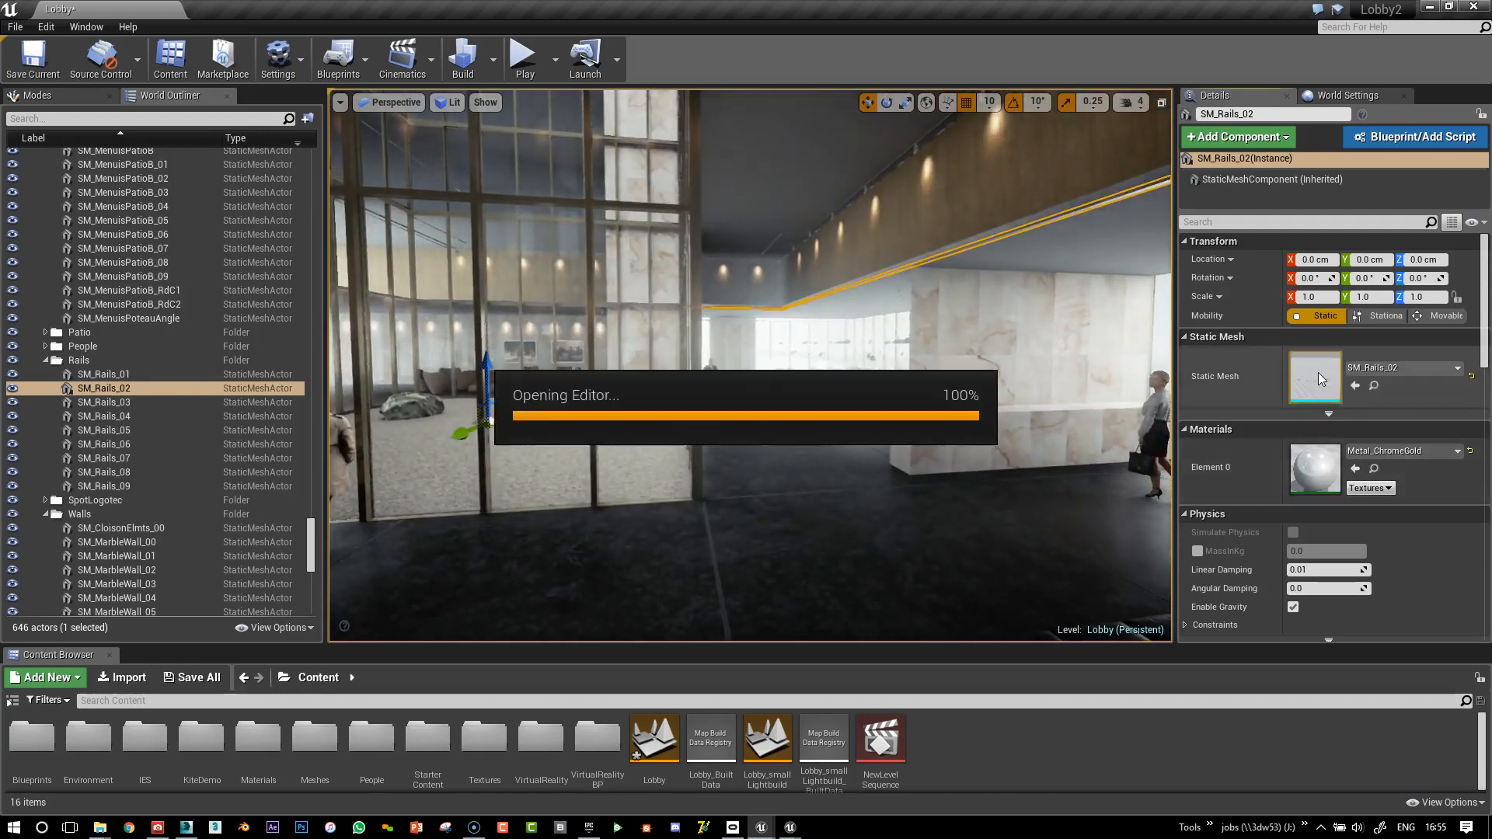
Show the rail's UV channel 1 layout, maximizing then restoring the editor window
click(1099, 261)
click(1240, 271)
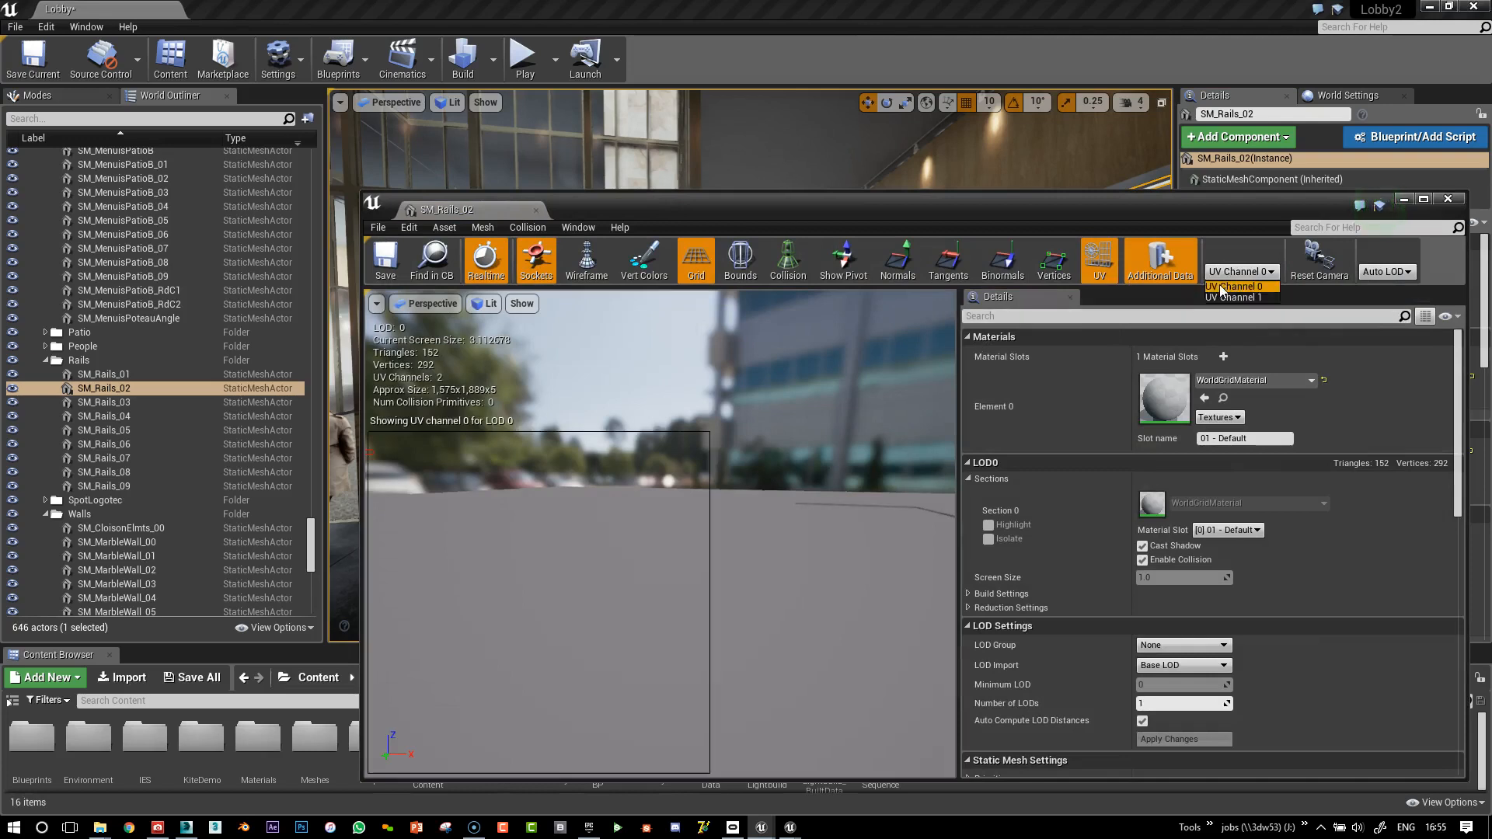
click(1234, 298)
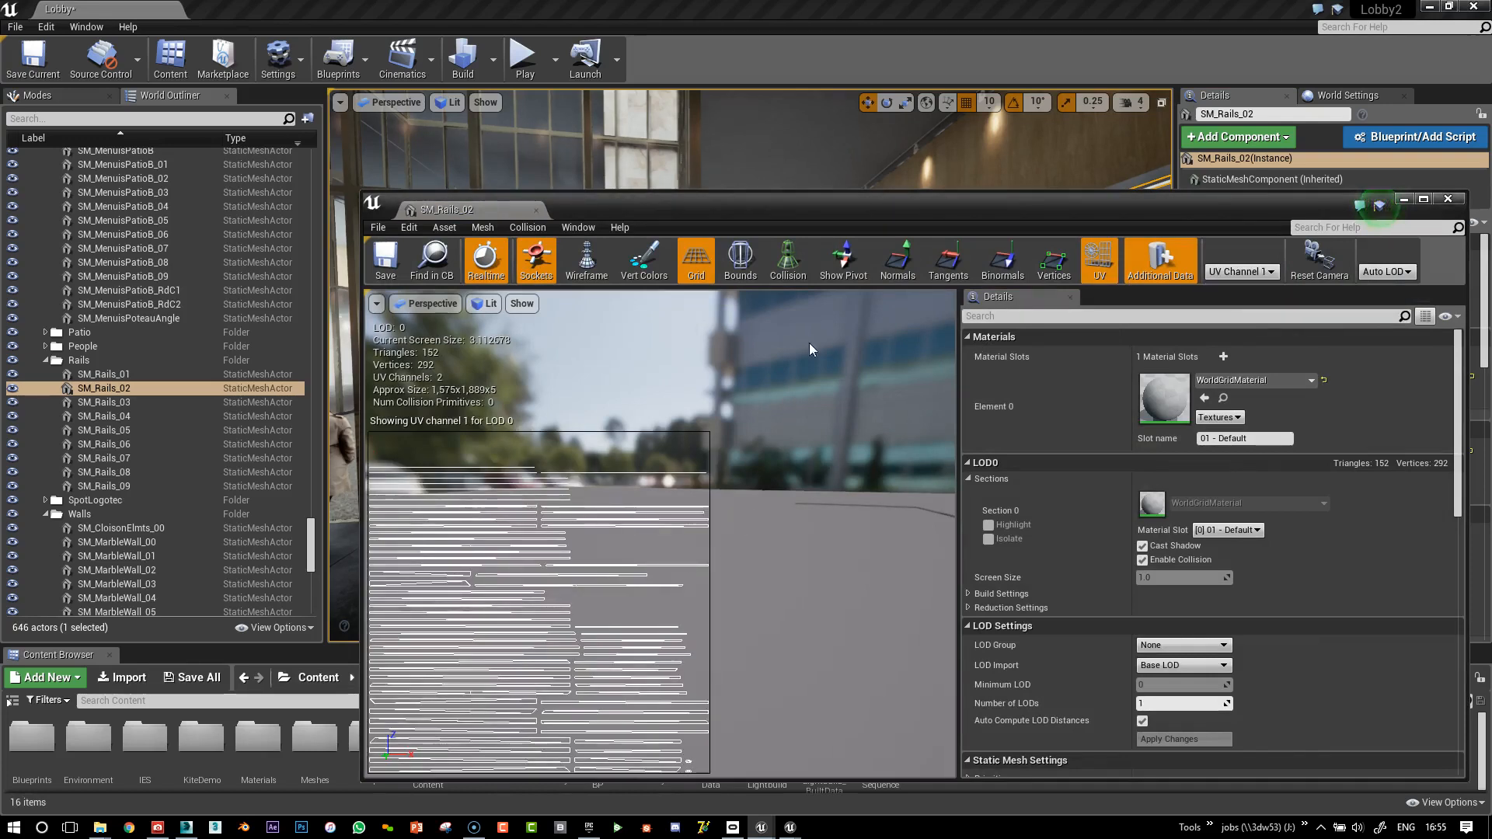
double_click(832, 213)
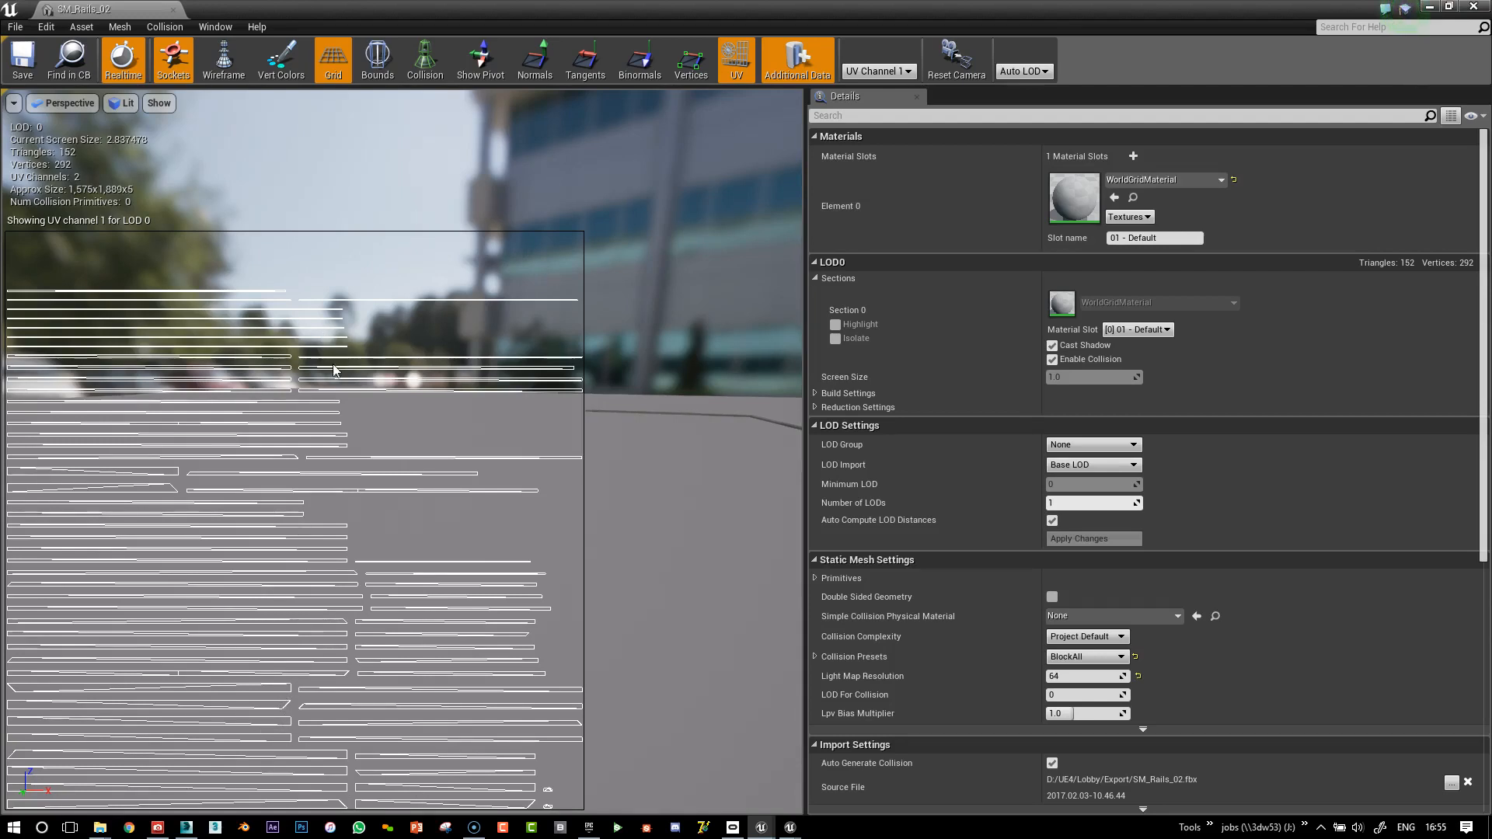
drag(374, 9, 532, 22)
mouse_move(775, 830)
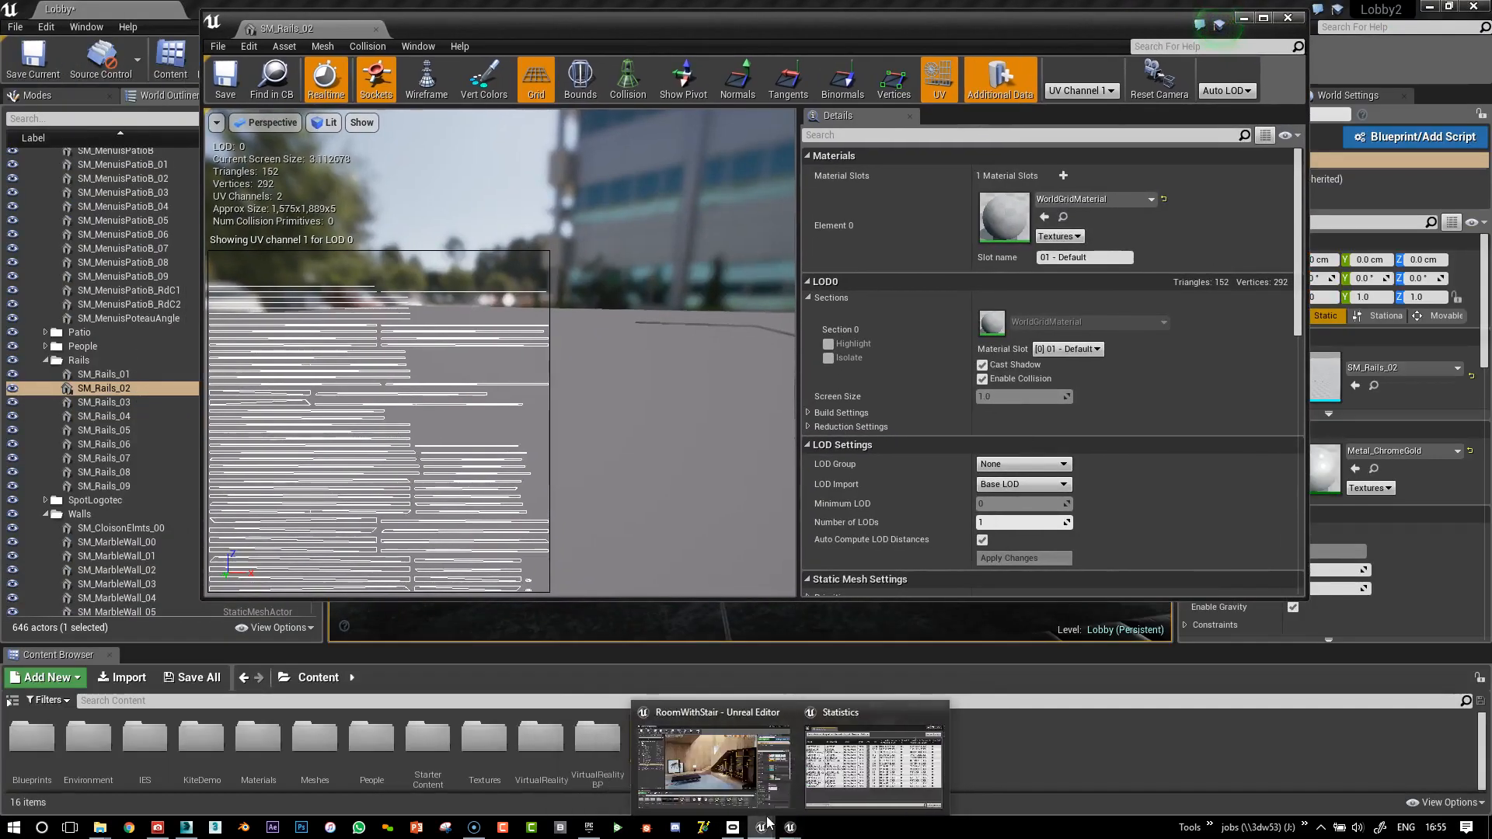
In 3ds Max, tilt the view down and select the green window frame
click(186, 827)
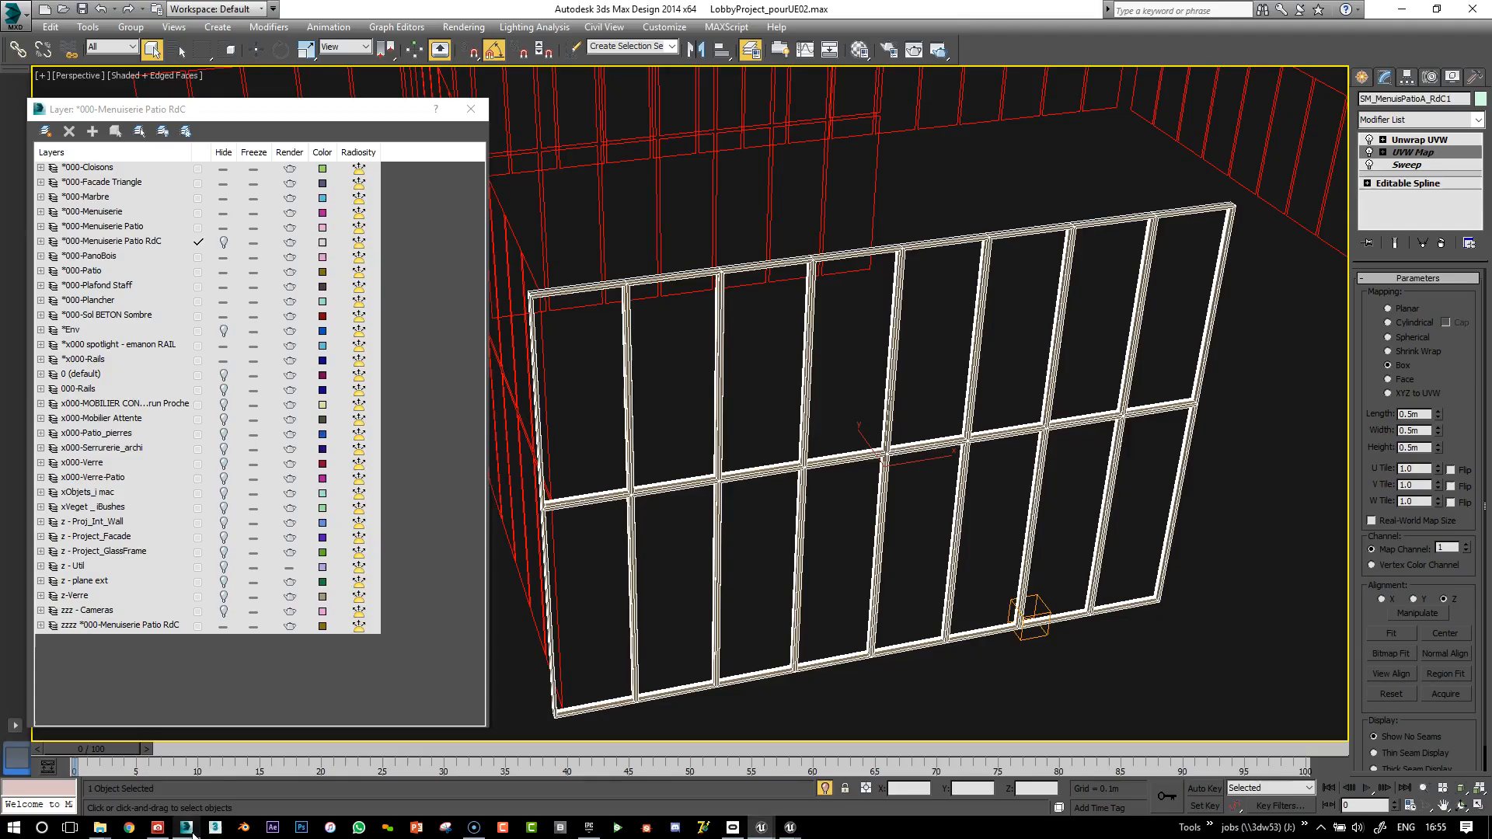
click(1239, 385)
scroll(1207, 386, down, 3)
alt+middle_drag(950, 244, 978, 291)
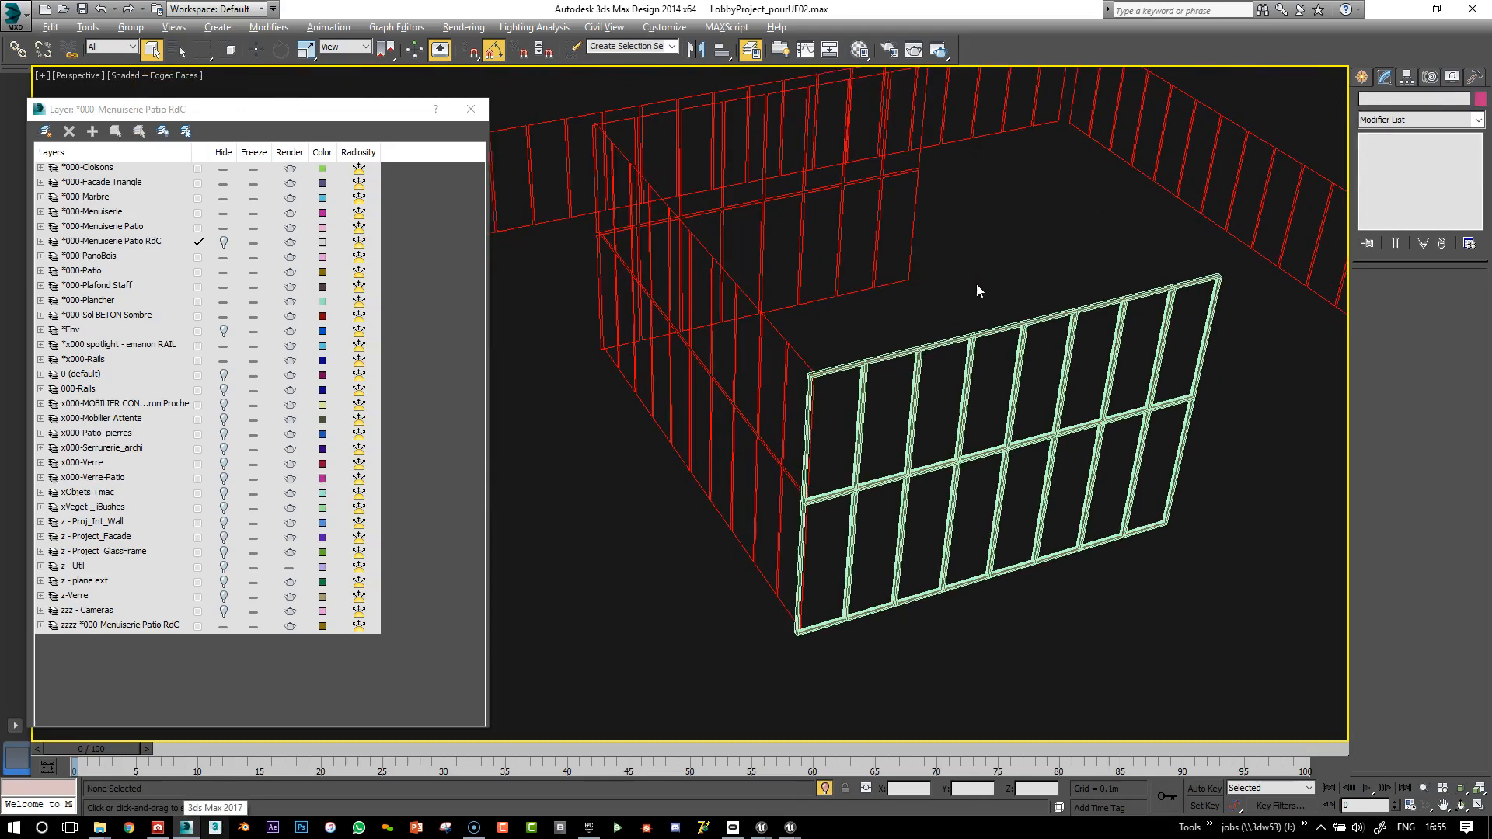
click(902, 376)
Add Unwrap UVW to the frame and open its UVs in a maximized UV editor
click(1434, 141)
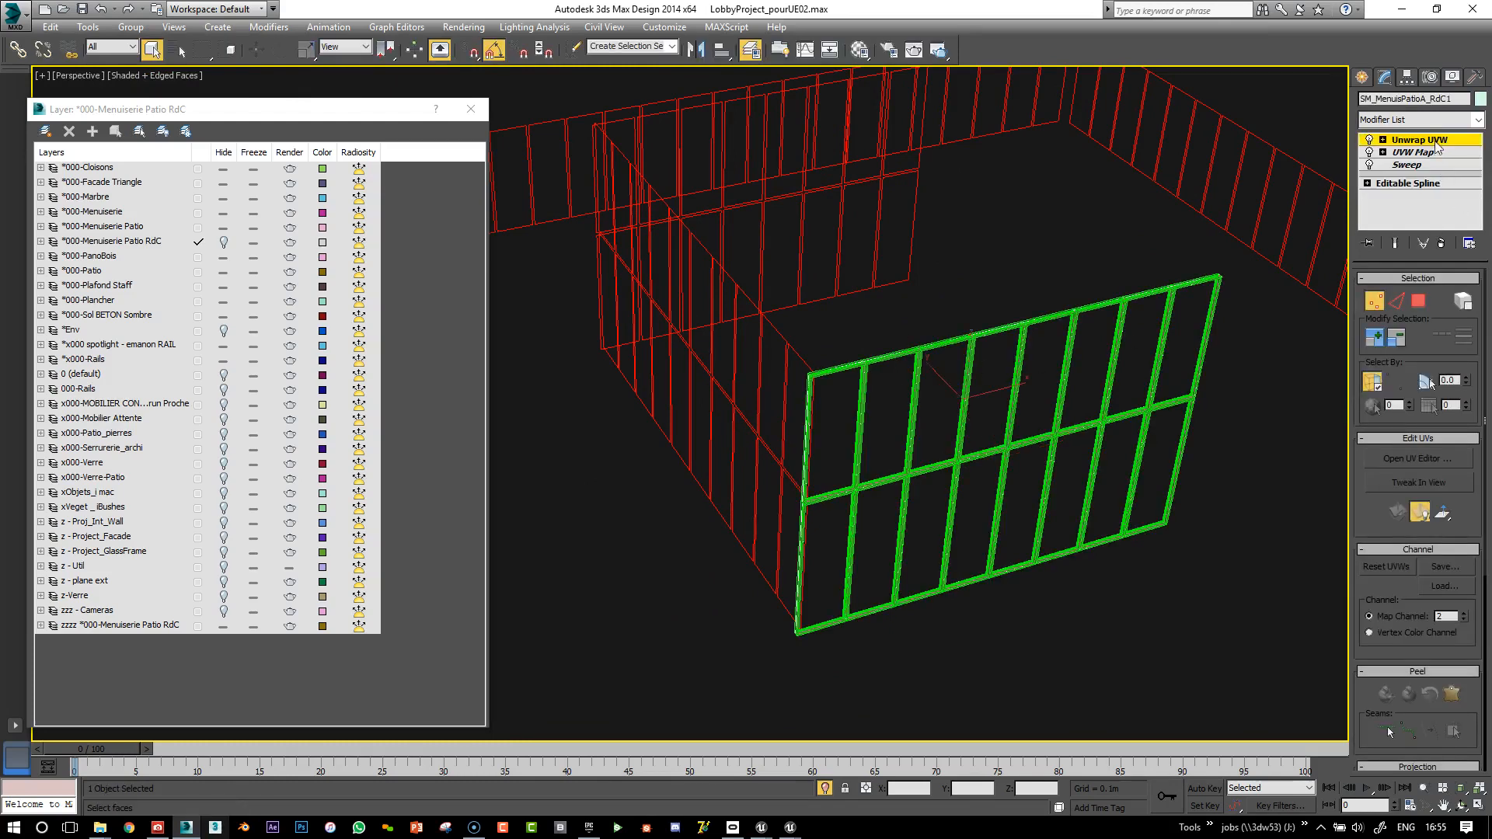
click(1418, 458)
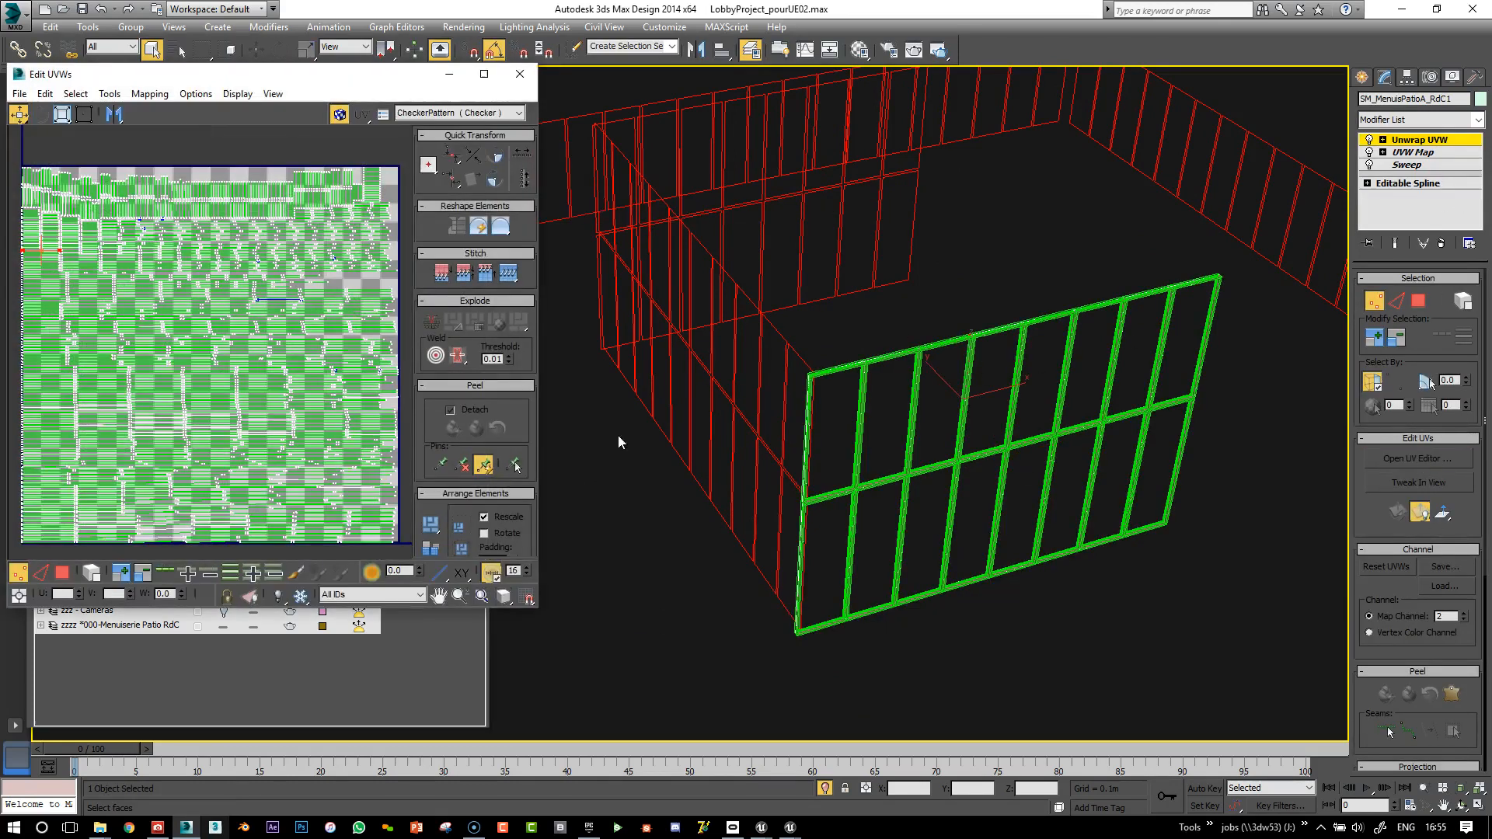
click(485, 74)
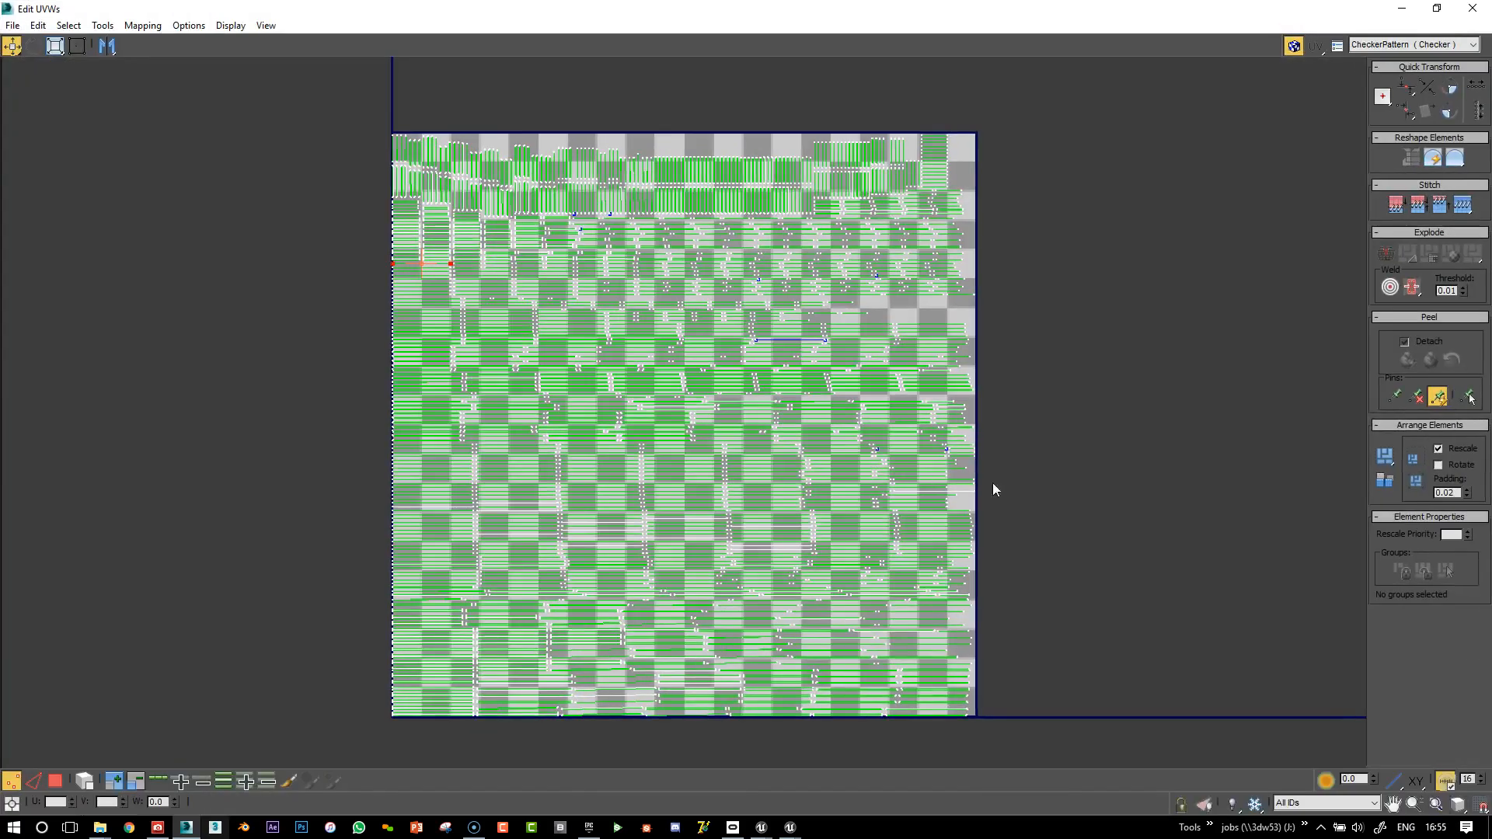
scroll(1042, 490, up, 2)
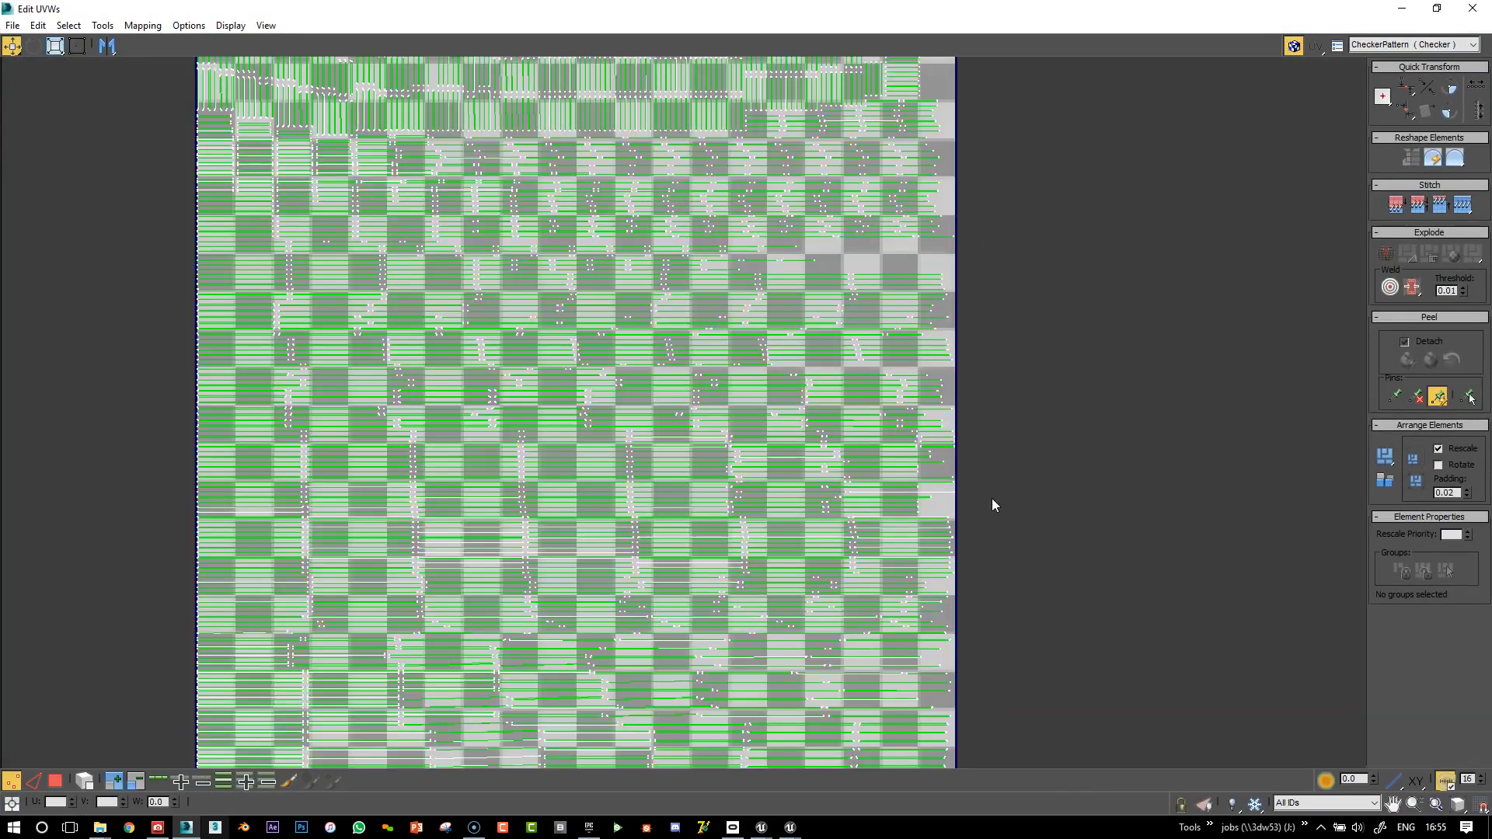
scroll(981, 482, up, 4)
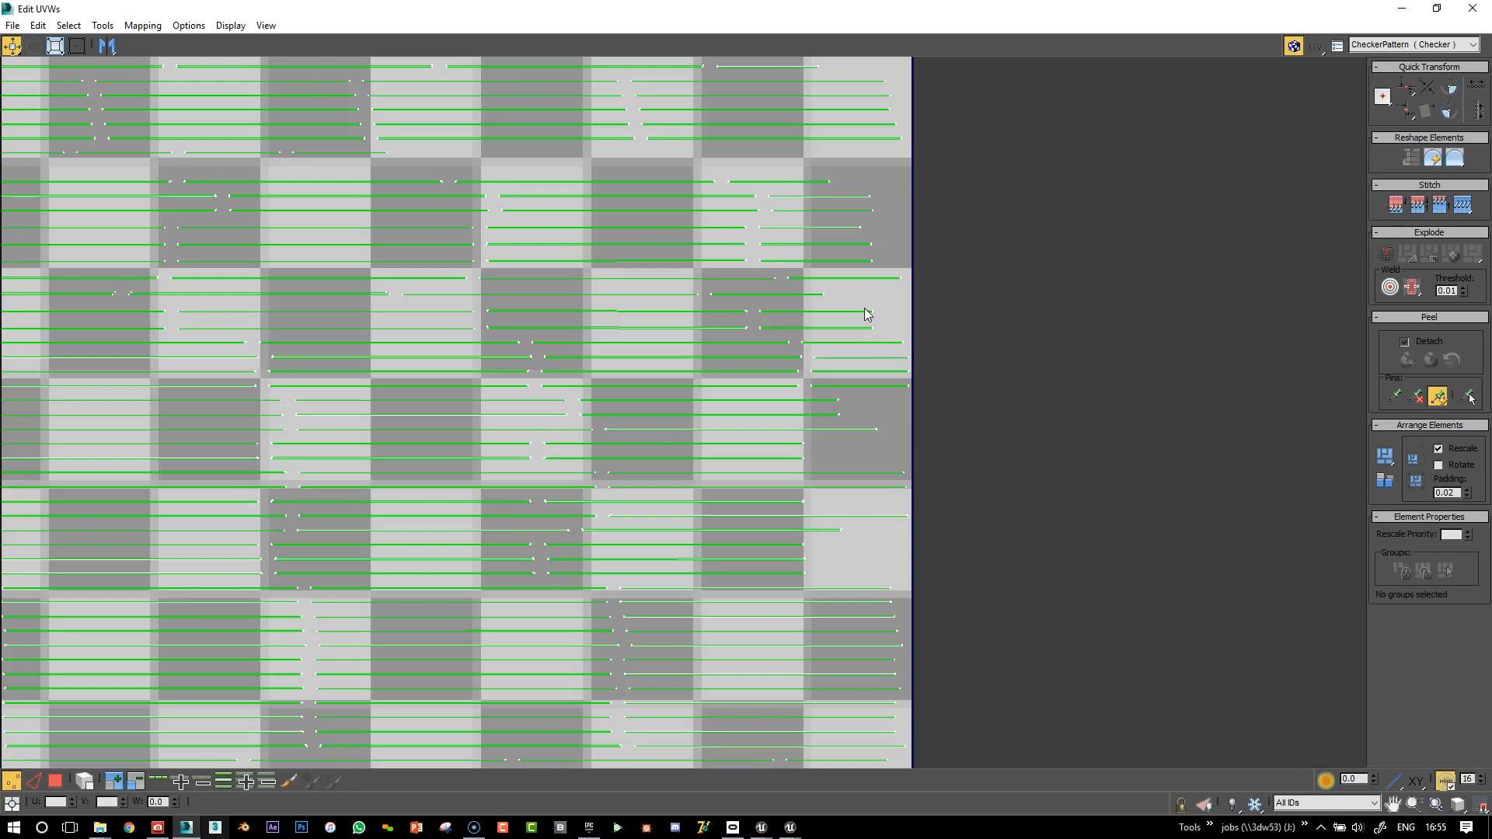
scroll(891, 294, down, 5)
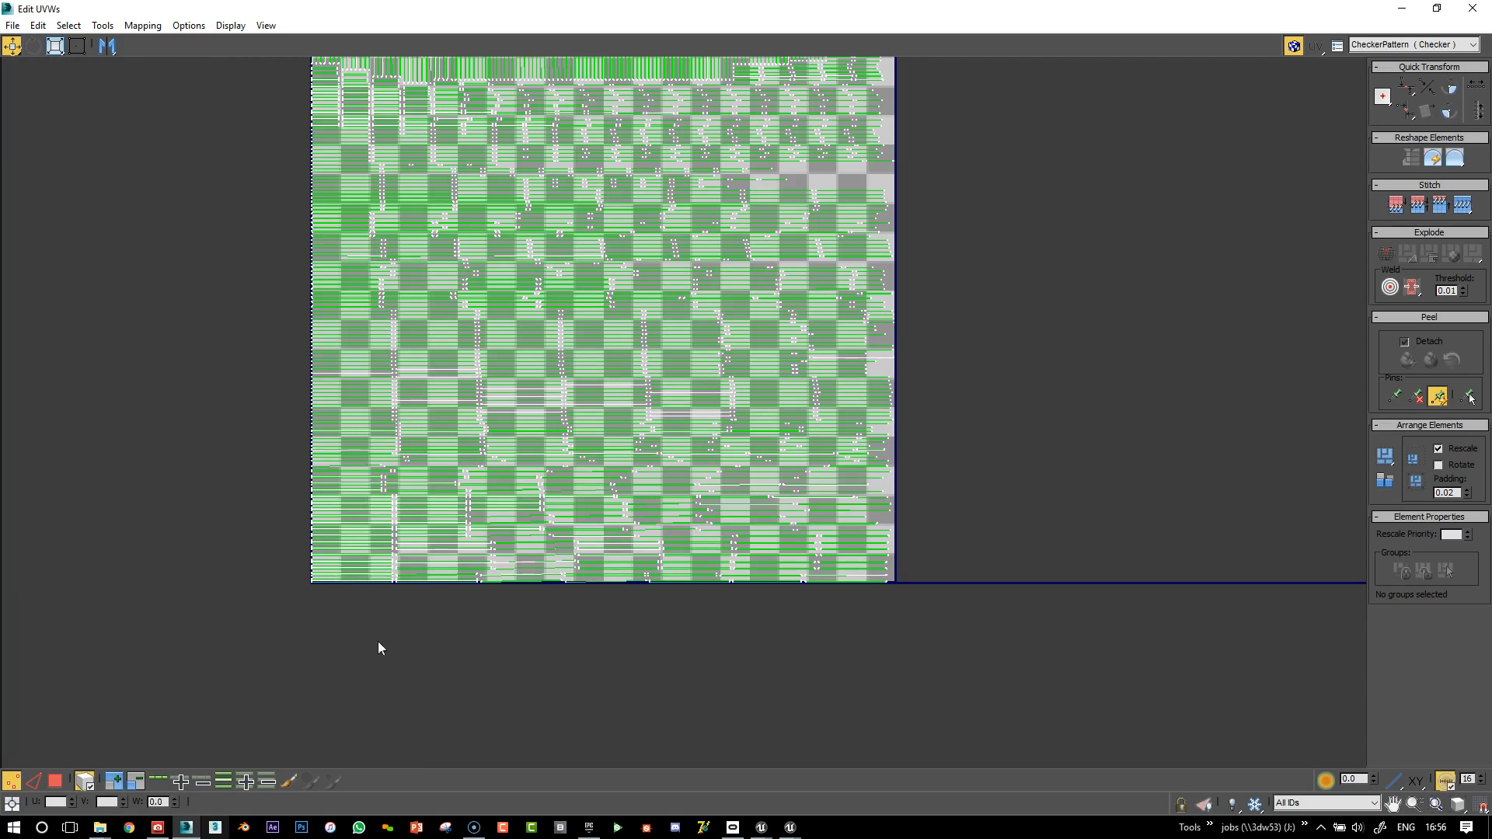
Select the bottom-left polygon strips, break them loose and nudge them up and right
click(56, 781)
drag(362, 563, 364, 568)
scroll(345, 596, up, 4)
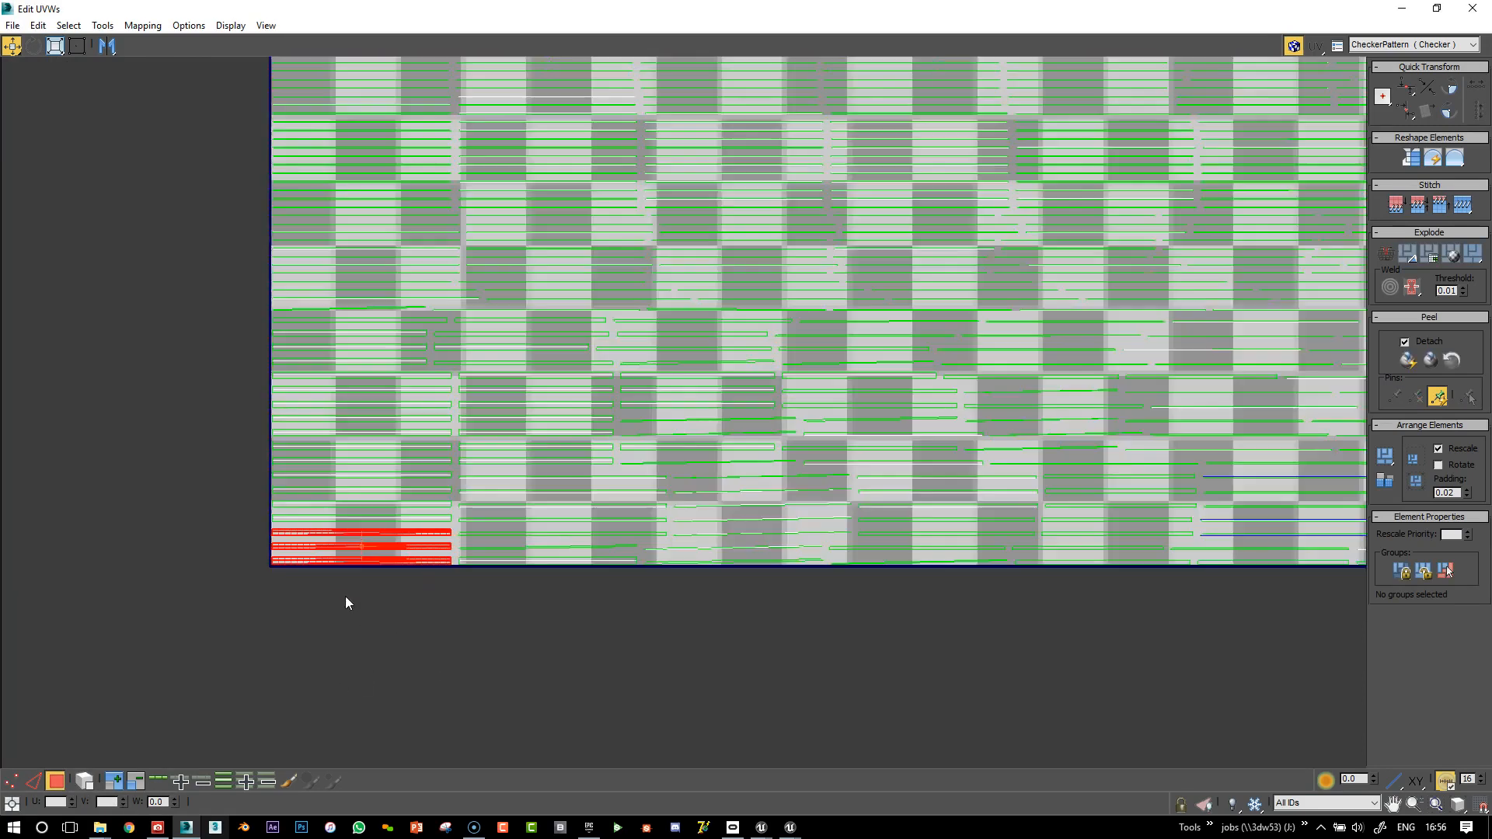
scroll(560, 362, down, 1)
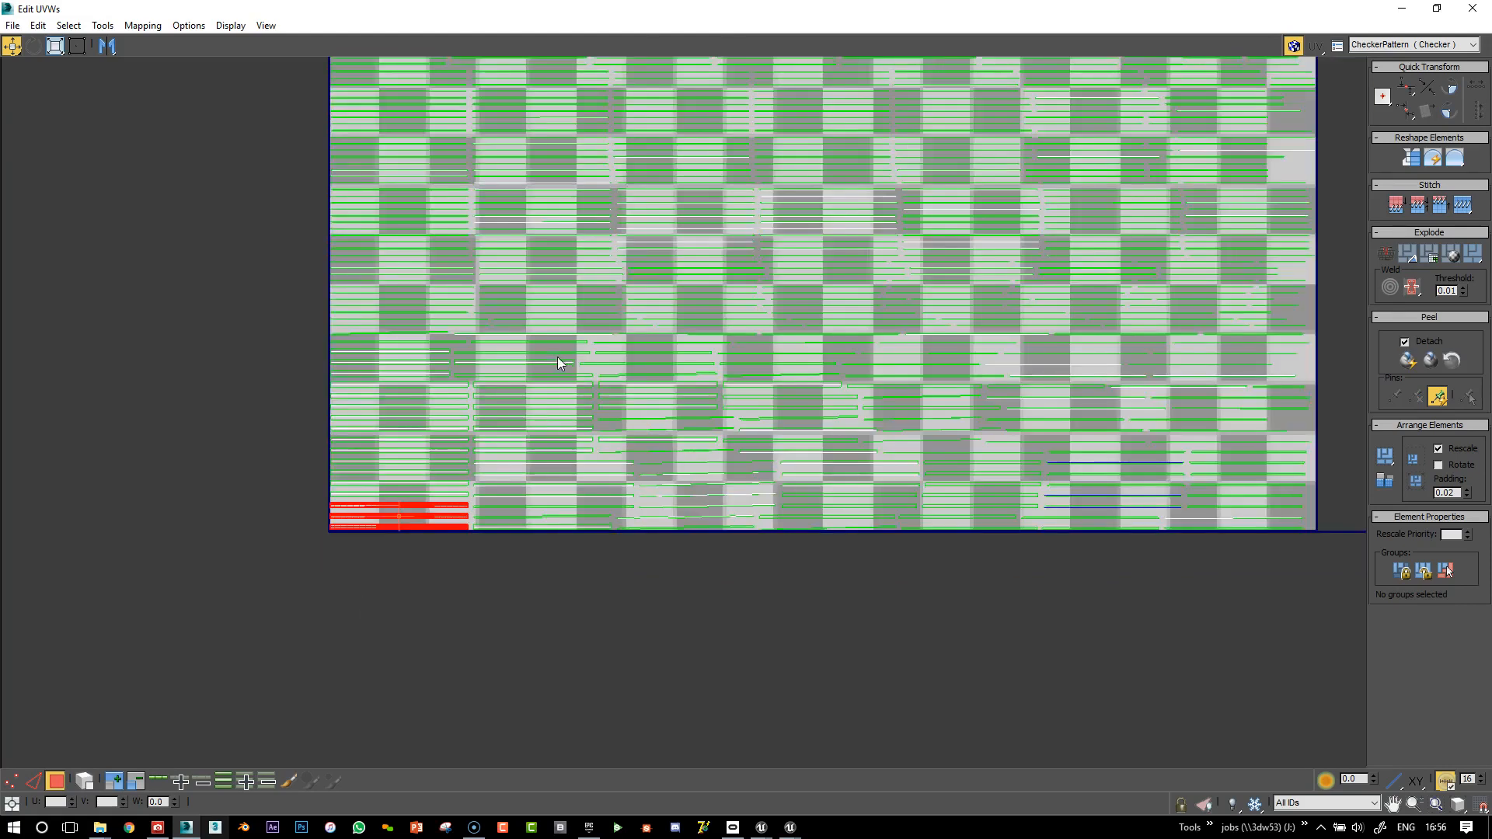
right_click(415, 500)
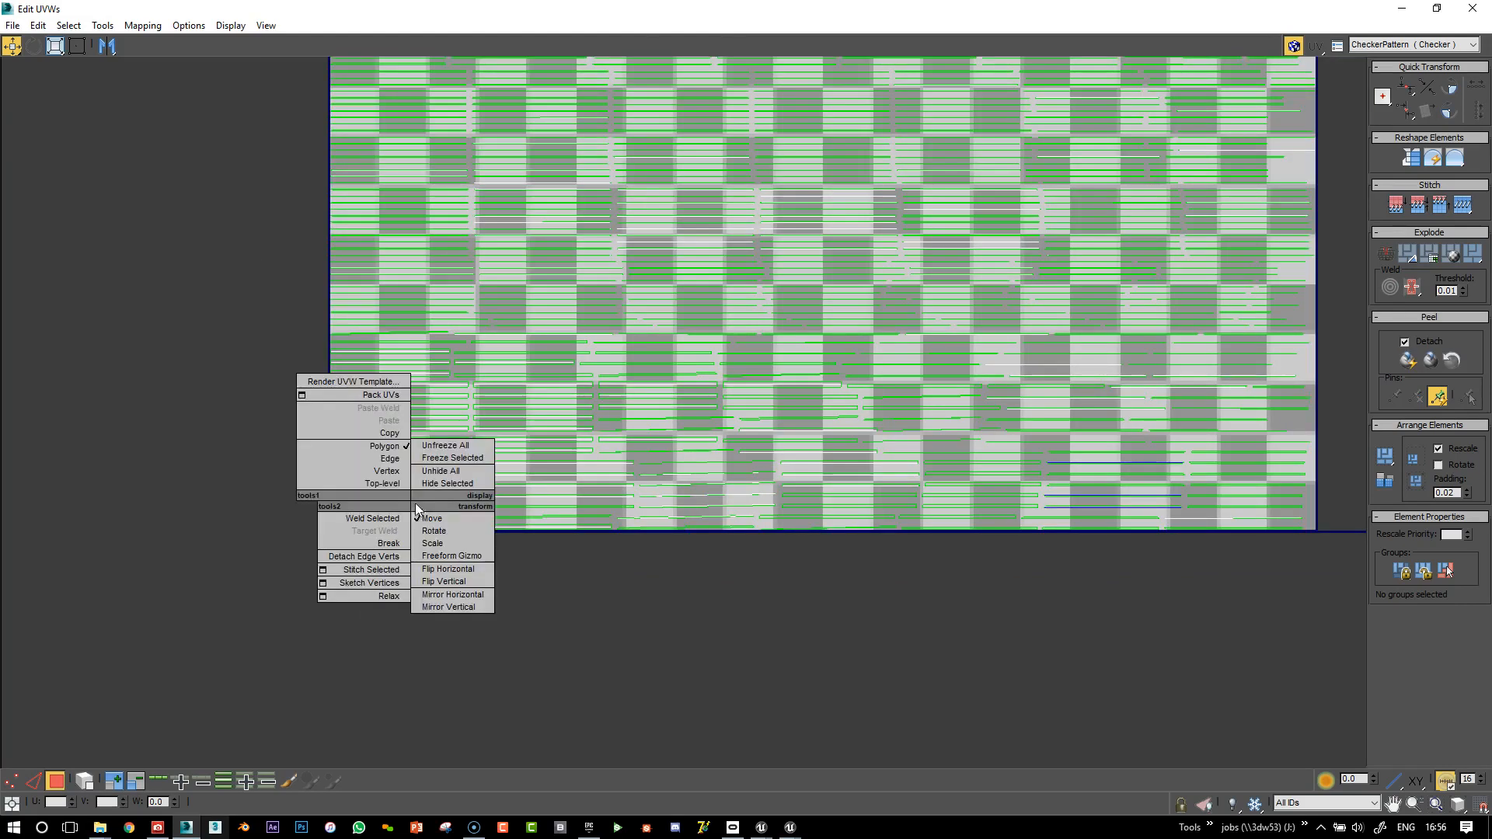
click(389, 544)
mouse_move(420, 516)
mouse_down()
mouse_move(397, 514)
mouse_move(434, 500)
mouse_move(433, 525)
mouse_up()
Deselect the strips and restore the UV editor to a smaller window
key(z)
right_click(463, 539)
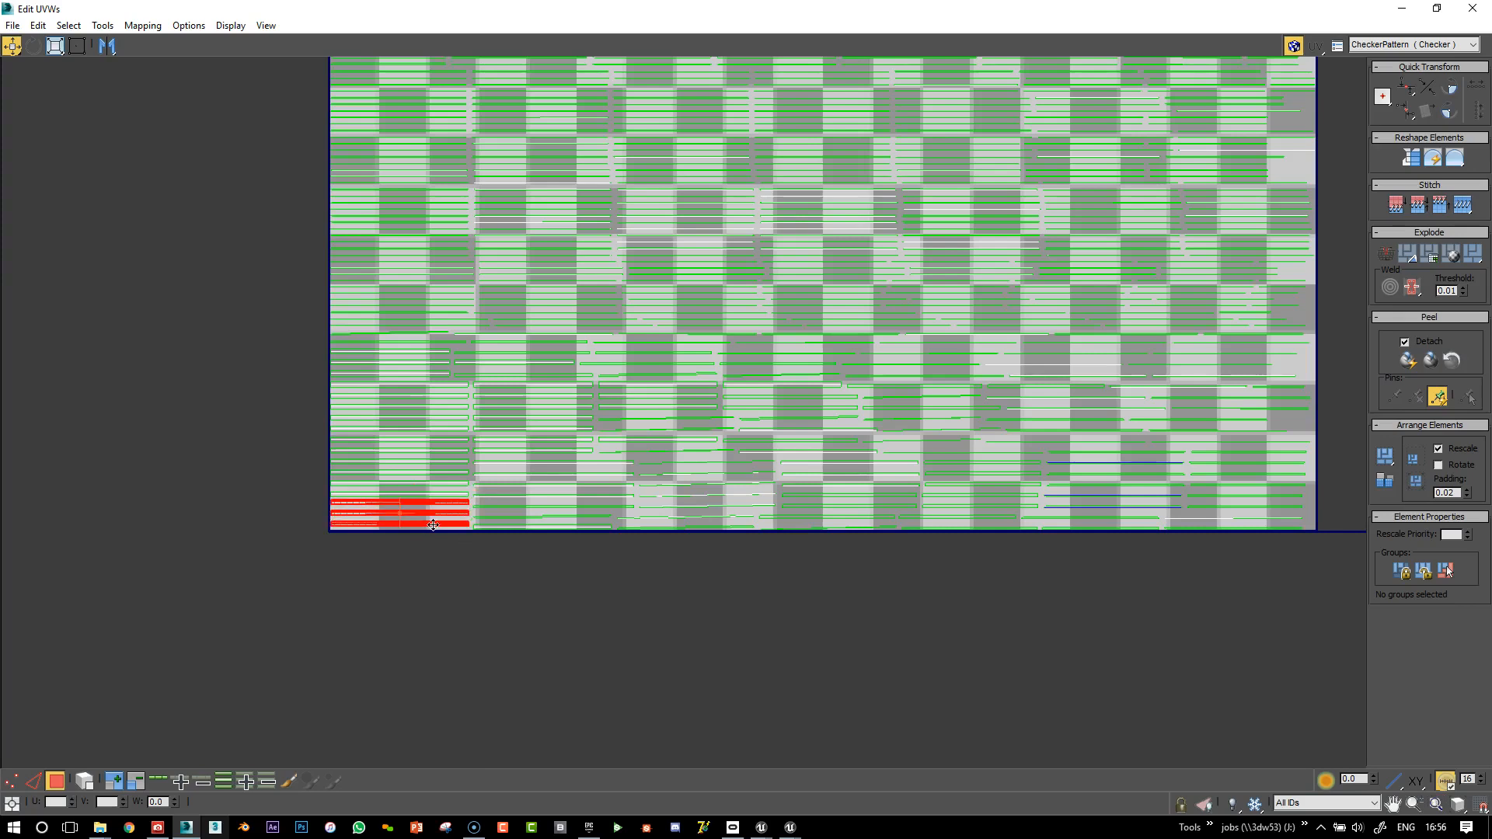
click(578, 582)
scroll(837, 581, down, 1)
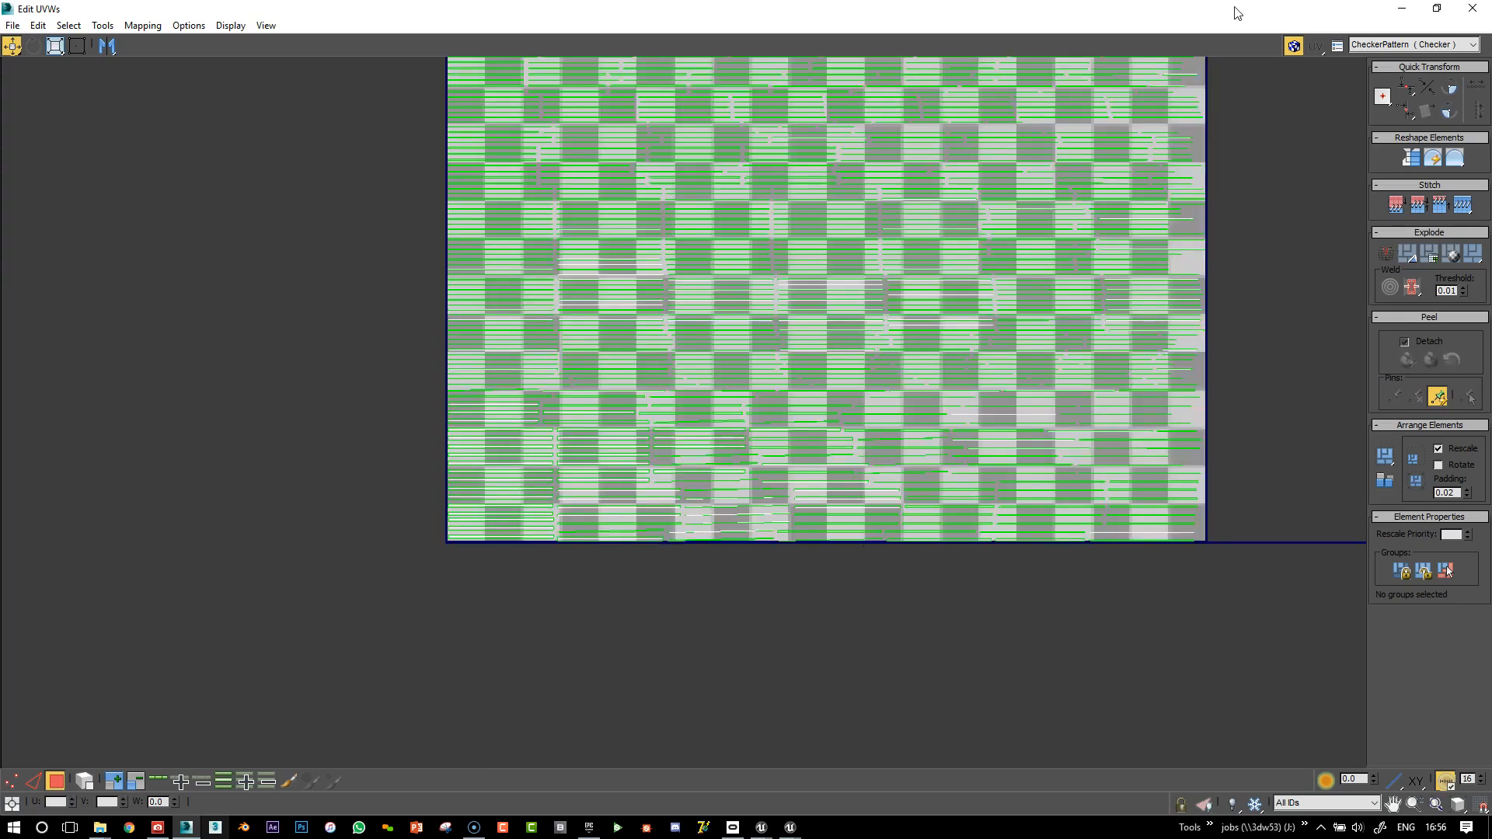
click(1436, 8)
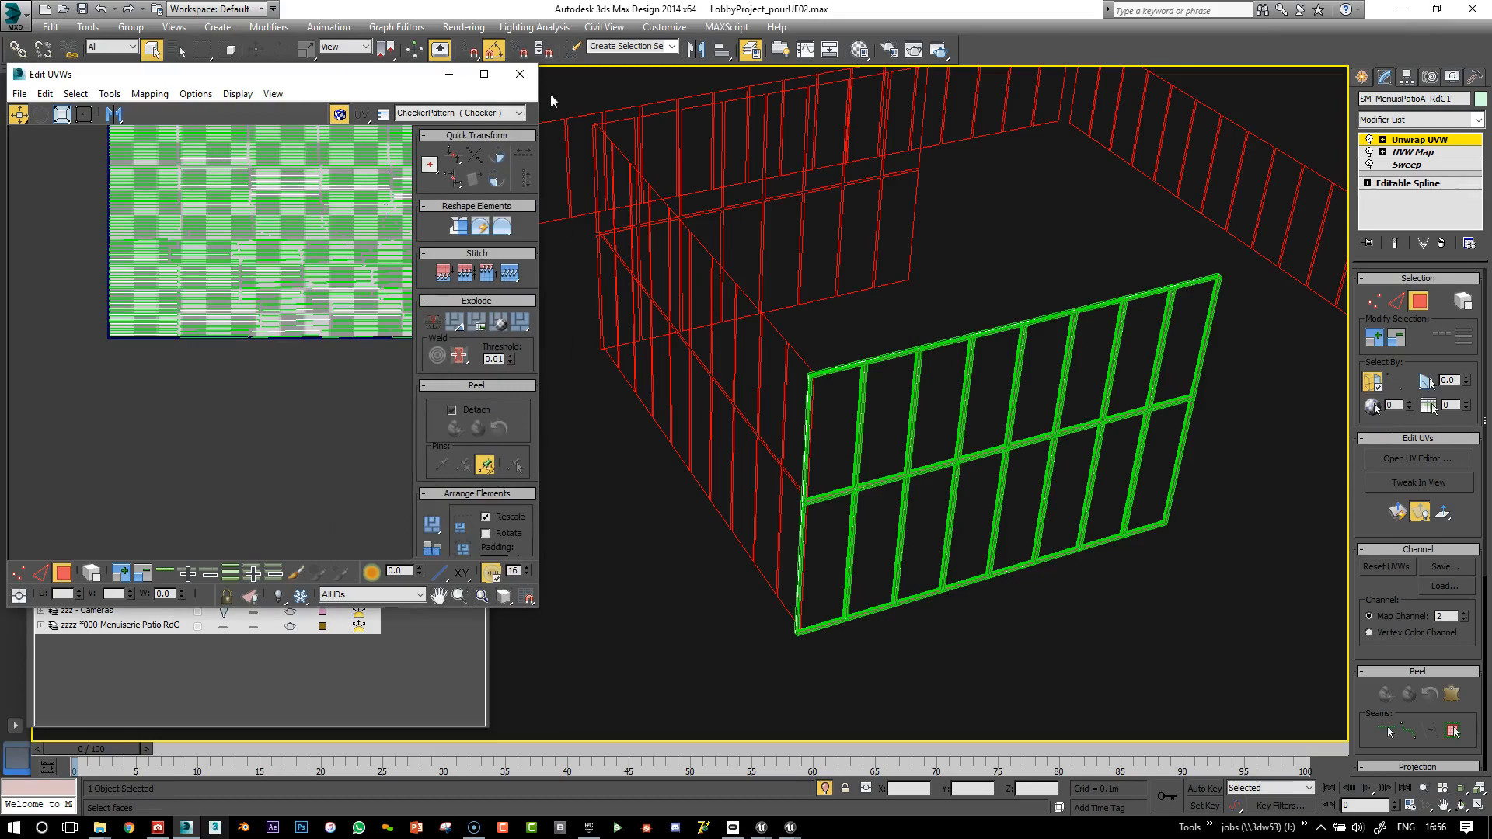
Return to Unreal and close the SM_Rails_02 mesh editor
click(1401, 8)
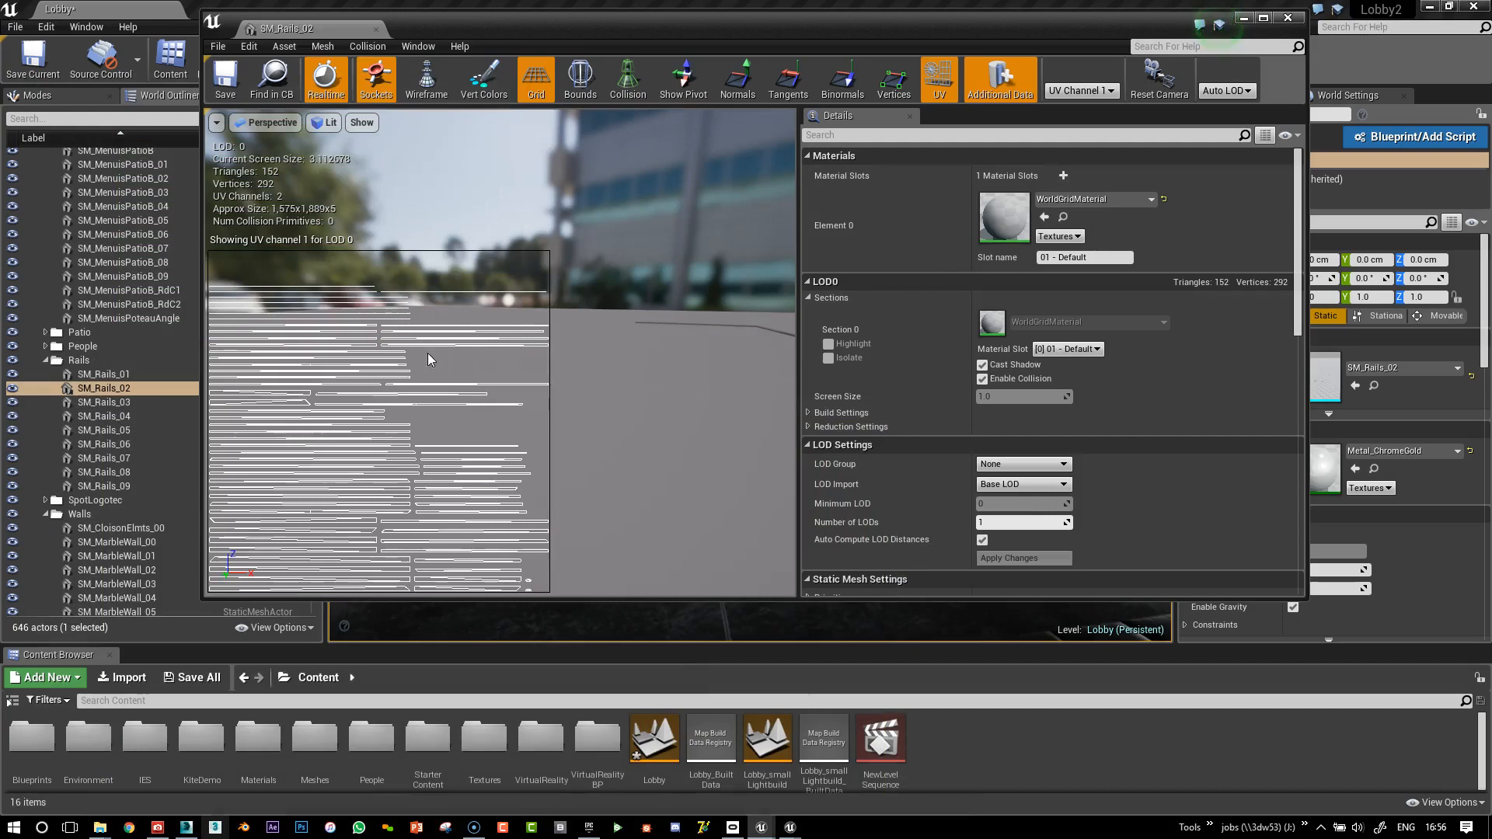
click(1289, 18)
right_drag(941, 387, 847, 388)
Select the corner mullion SM_MenuisPoteauAngle in the lobby
key(d)
right_drag(673, 288, 647, 282)
click(671, 288)
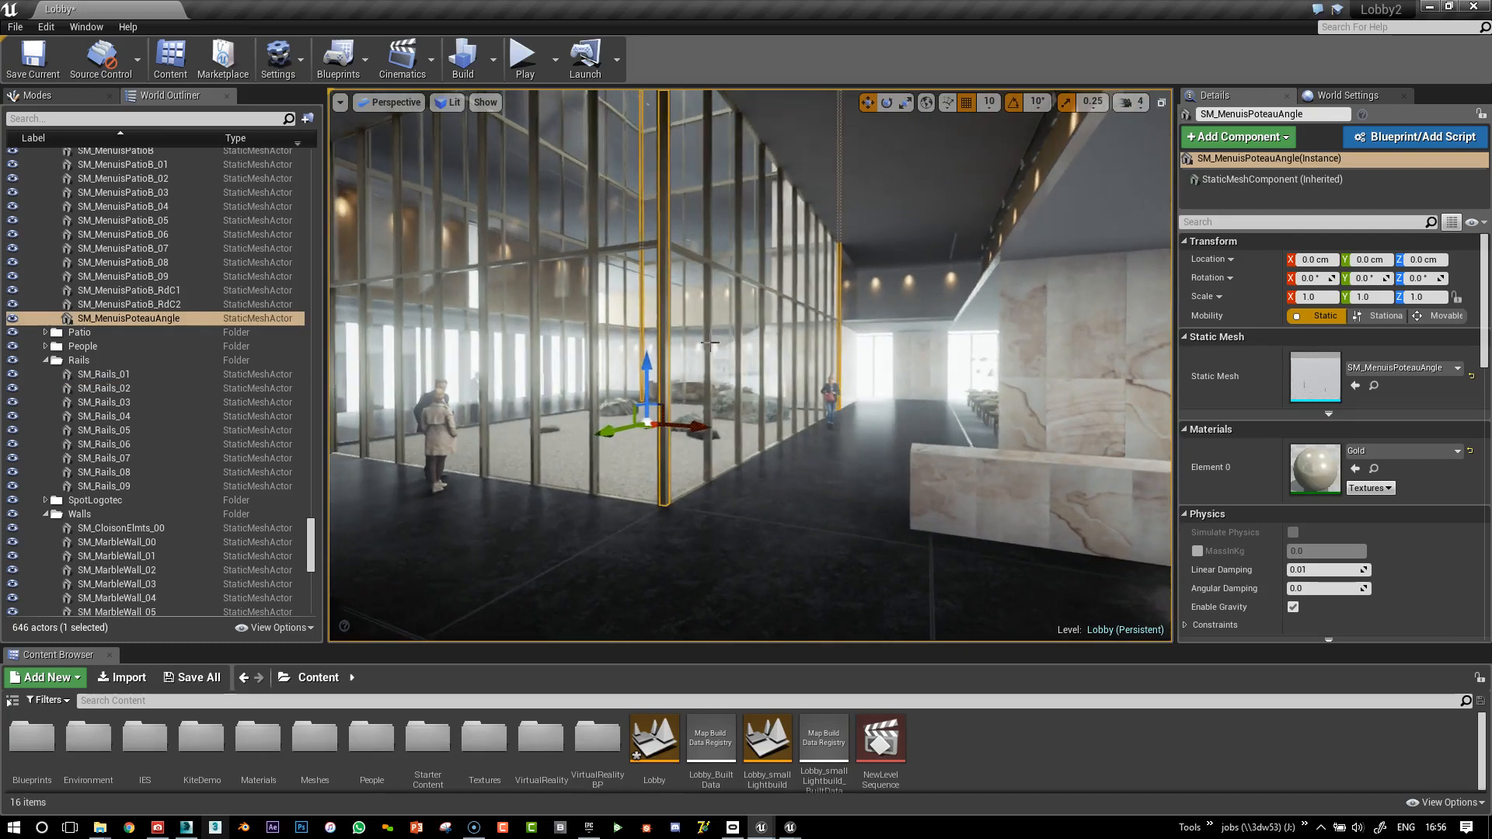
Select the patio glass wall SM_MenuisPatioB_RdC1, then bring the rendered Lobby editor window forward
click(719, 343)
right_drag(719, 343, 665, 317)
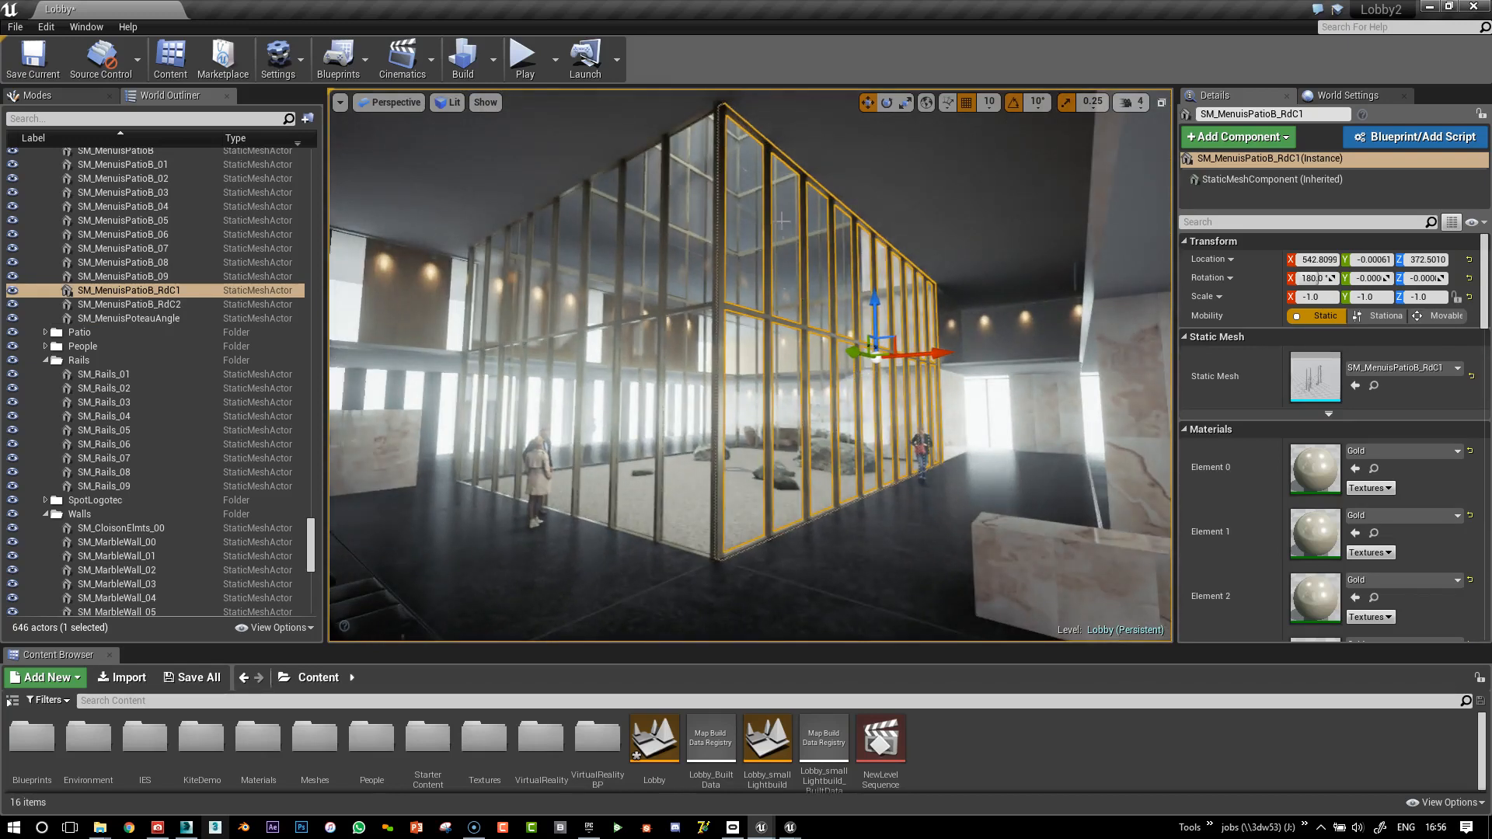
right_drag(966, 490, 974, 498)
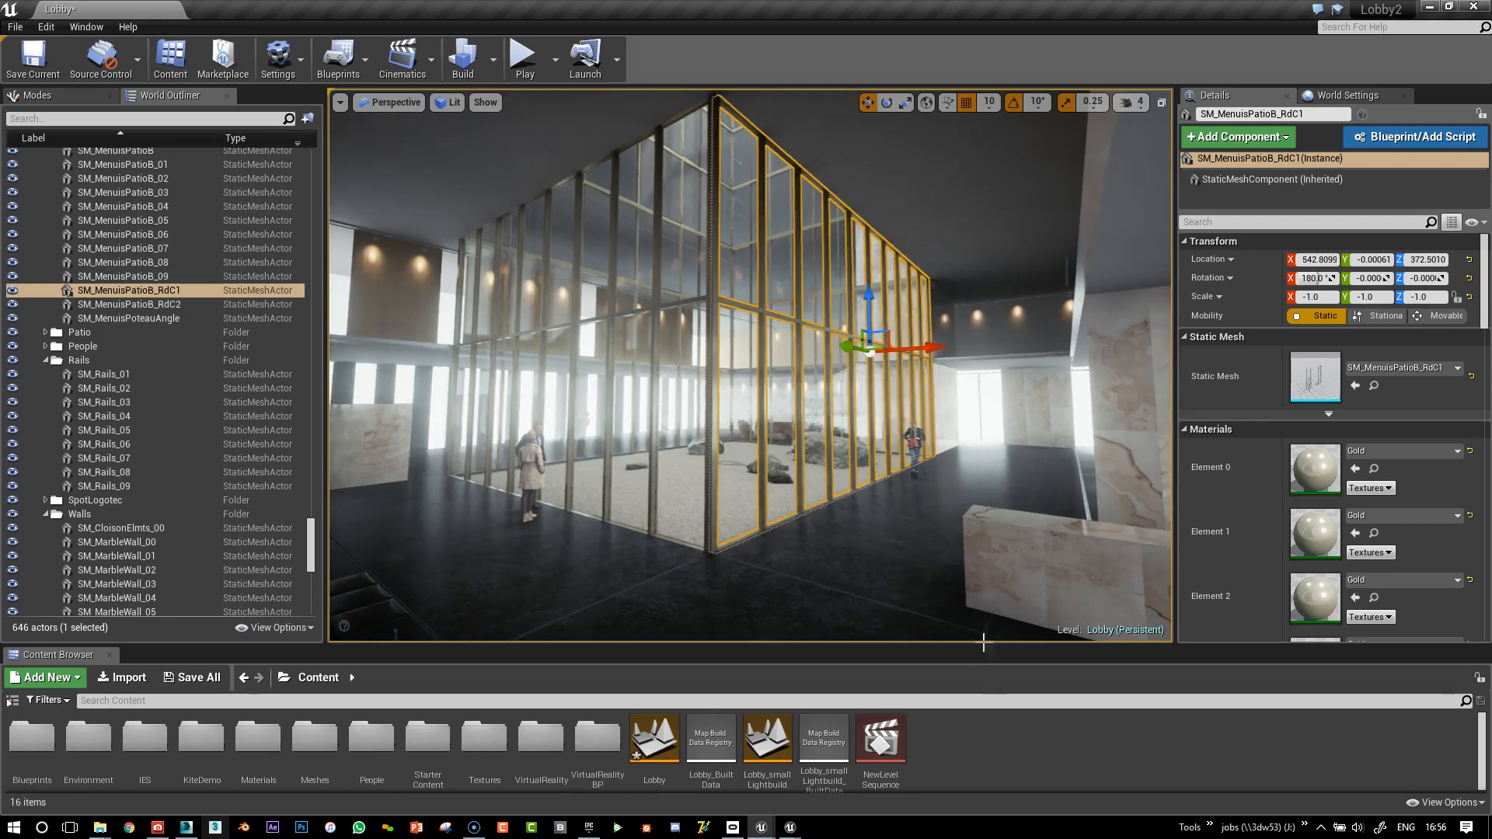
mouse_move(765, 827)
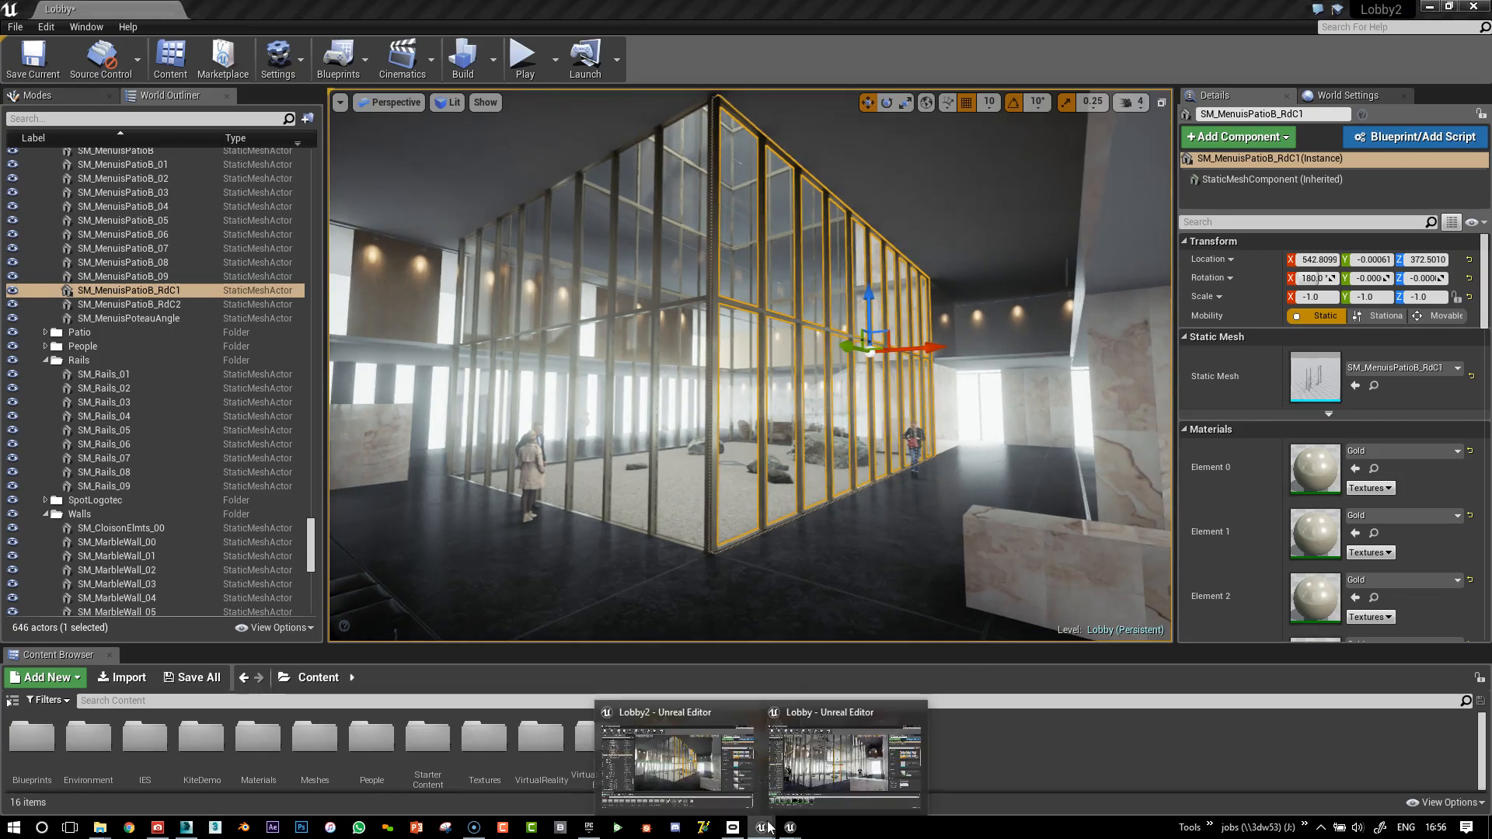
click(842, 776)
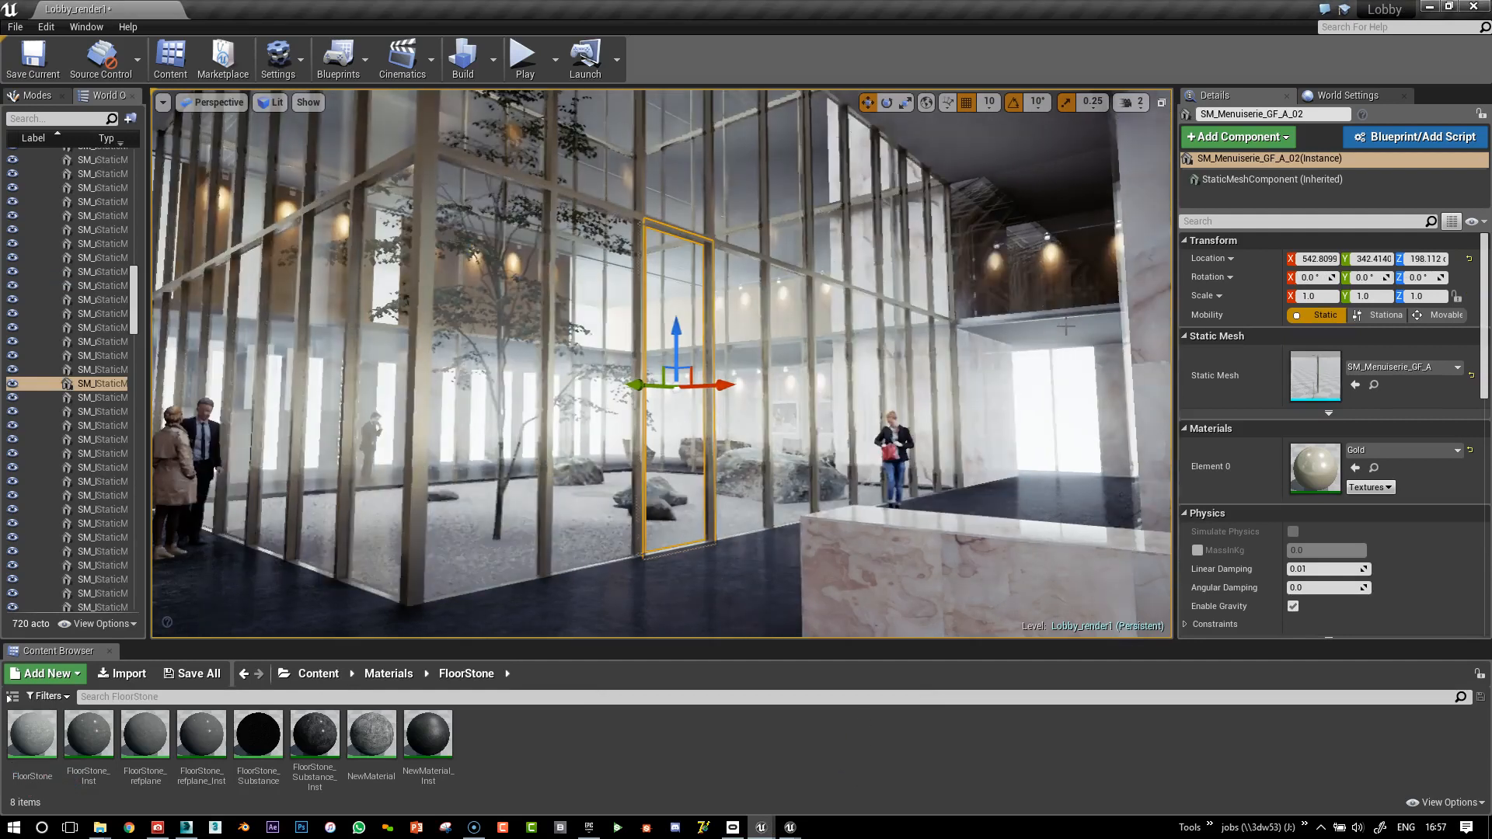
Select the window frame SM_Menuiserie_GF_A_00 and focus the view on it
right_drag(1010, 324, 976, 342)
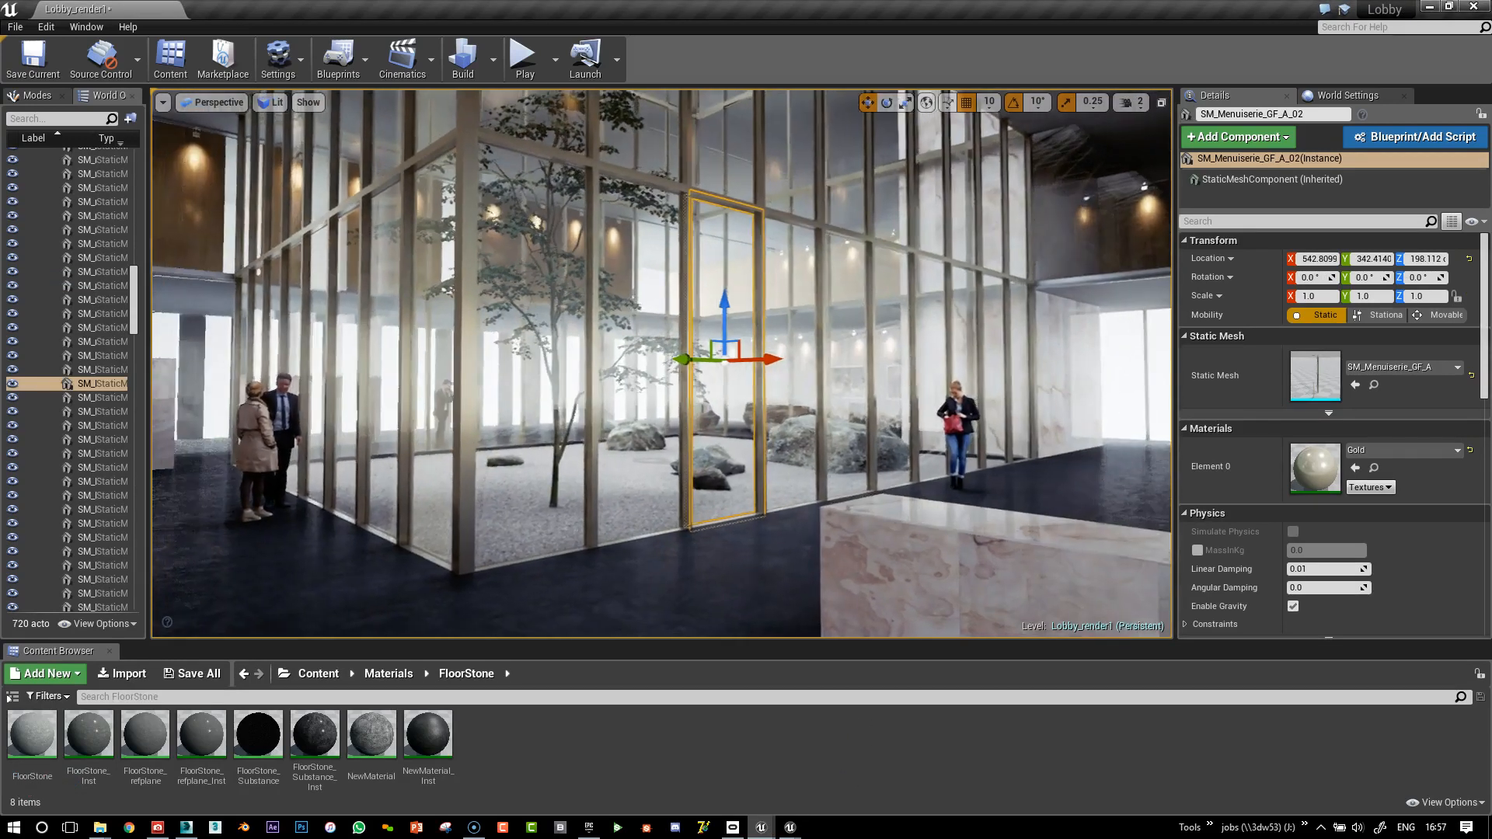
click(595, 503)
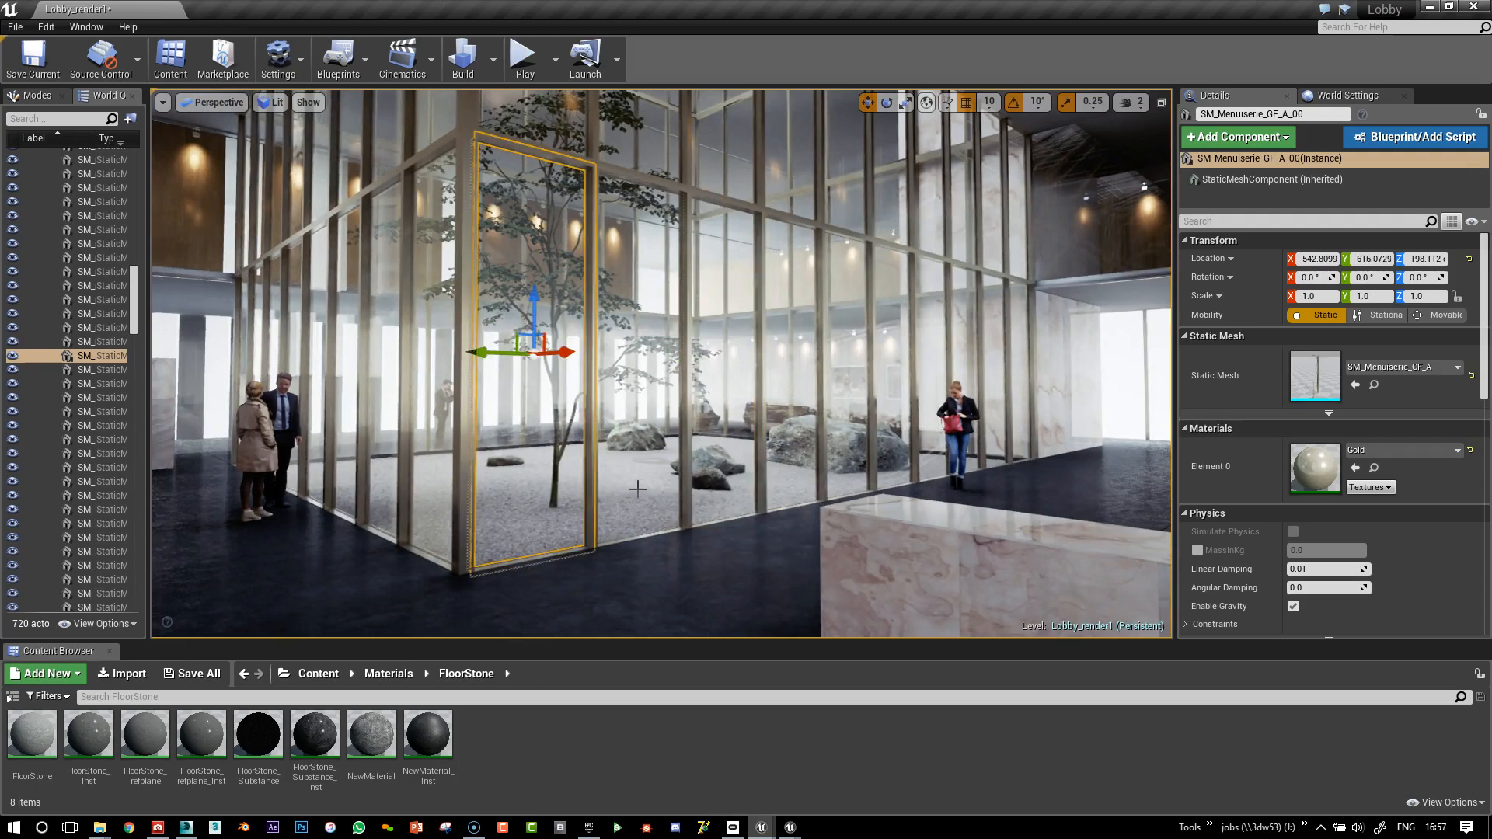
key(f)
alt+drag(876, 354, 703, 429)
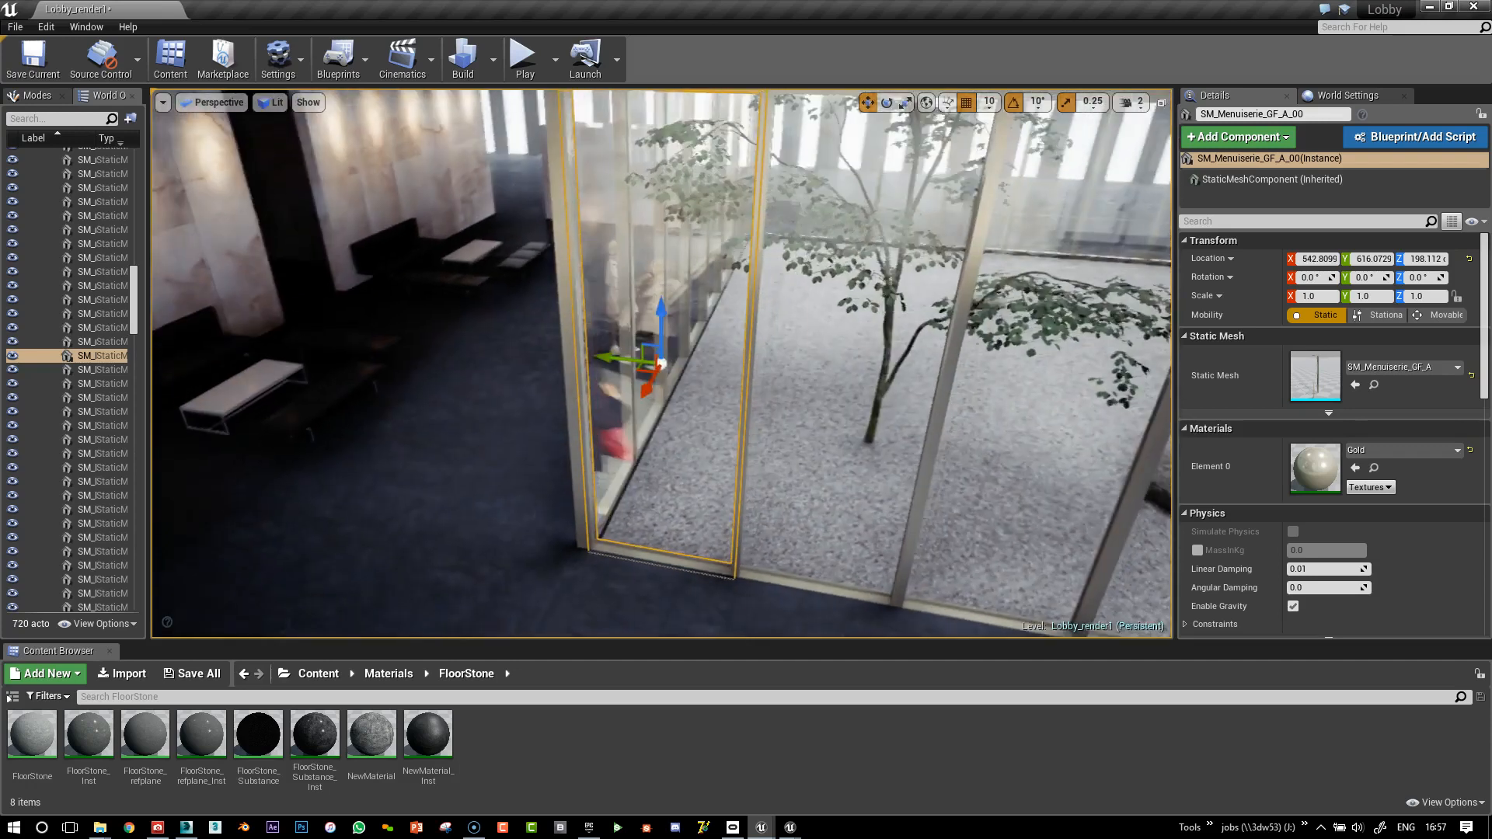
right_drag(880, 318, 844, 210)
Fly around the frame to inspect the upper glazing, glass facade and lobby floor
key(w)
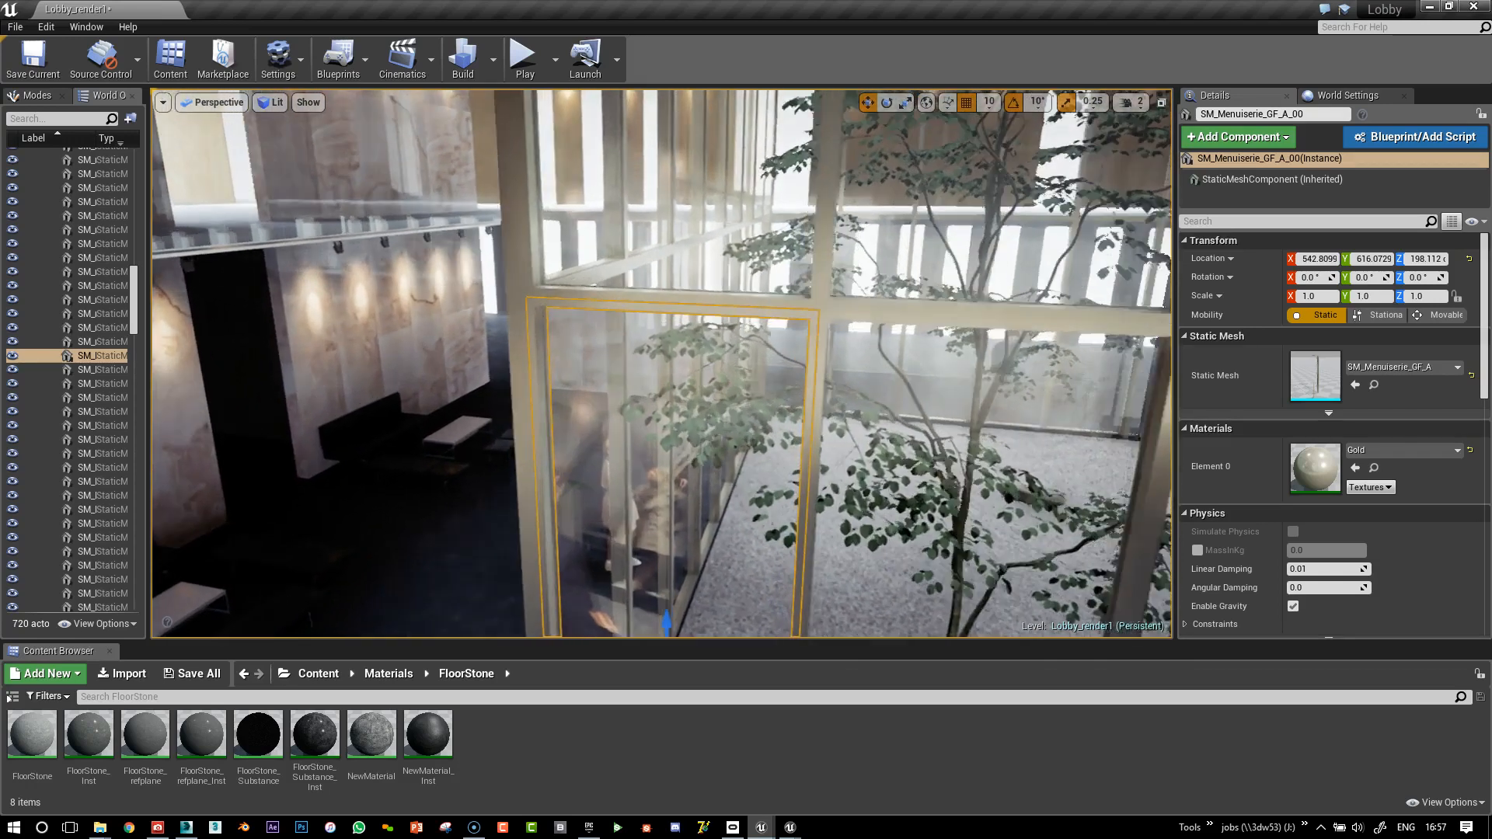
key(a)
right_drag(844, 210, 872, 318)
key(q)
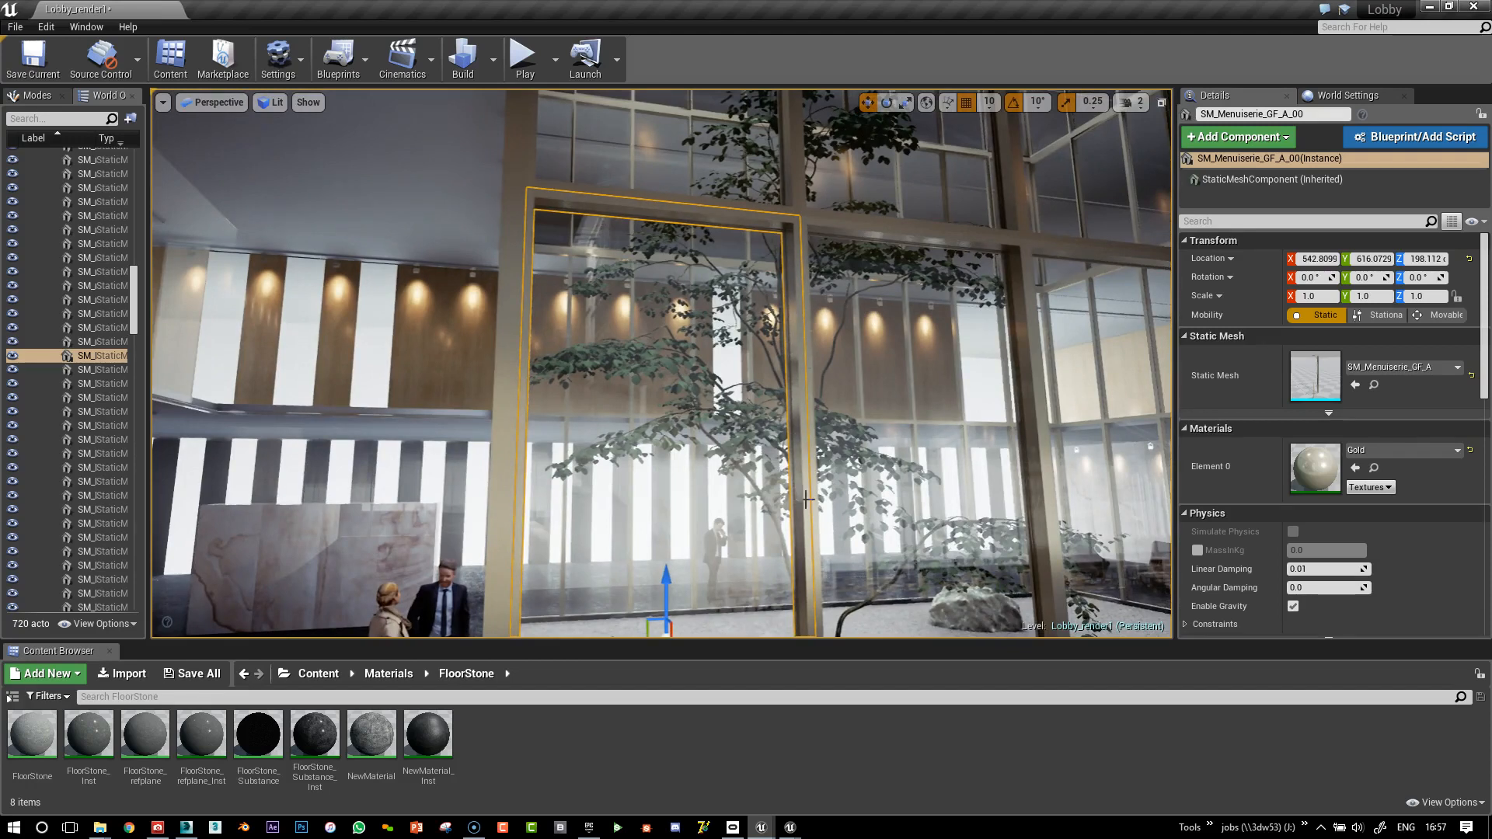
right_drag(872, 318, 894, 253)
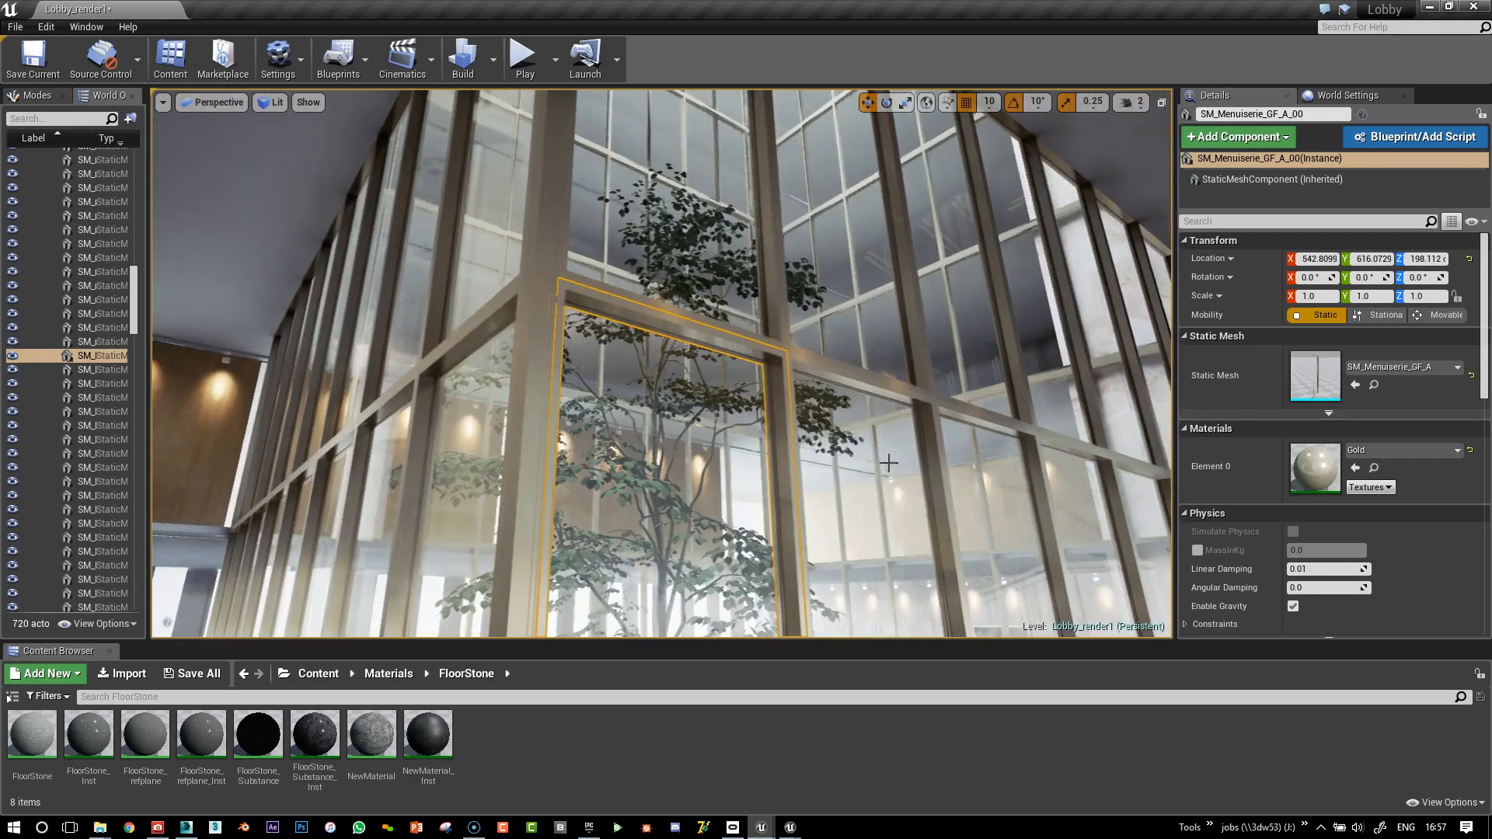
right_drag(1011, 366, 1051, 427)
right_drag(848, 336, 816, 288)
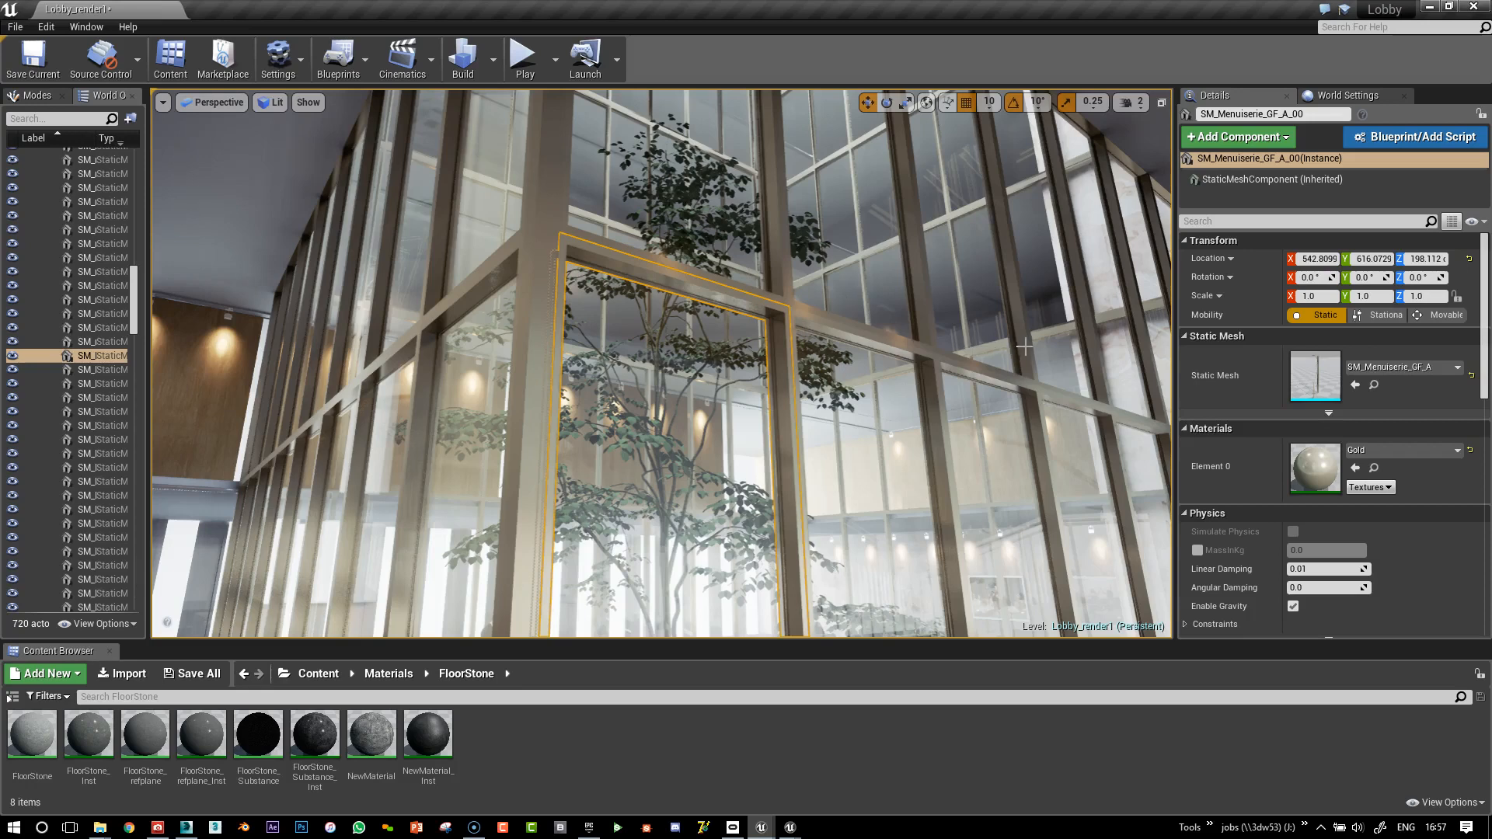
right_drag(737, 429, 715, 475)
scroll(647, 412, down, 3)
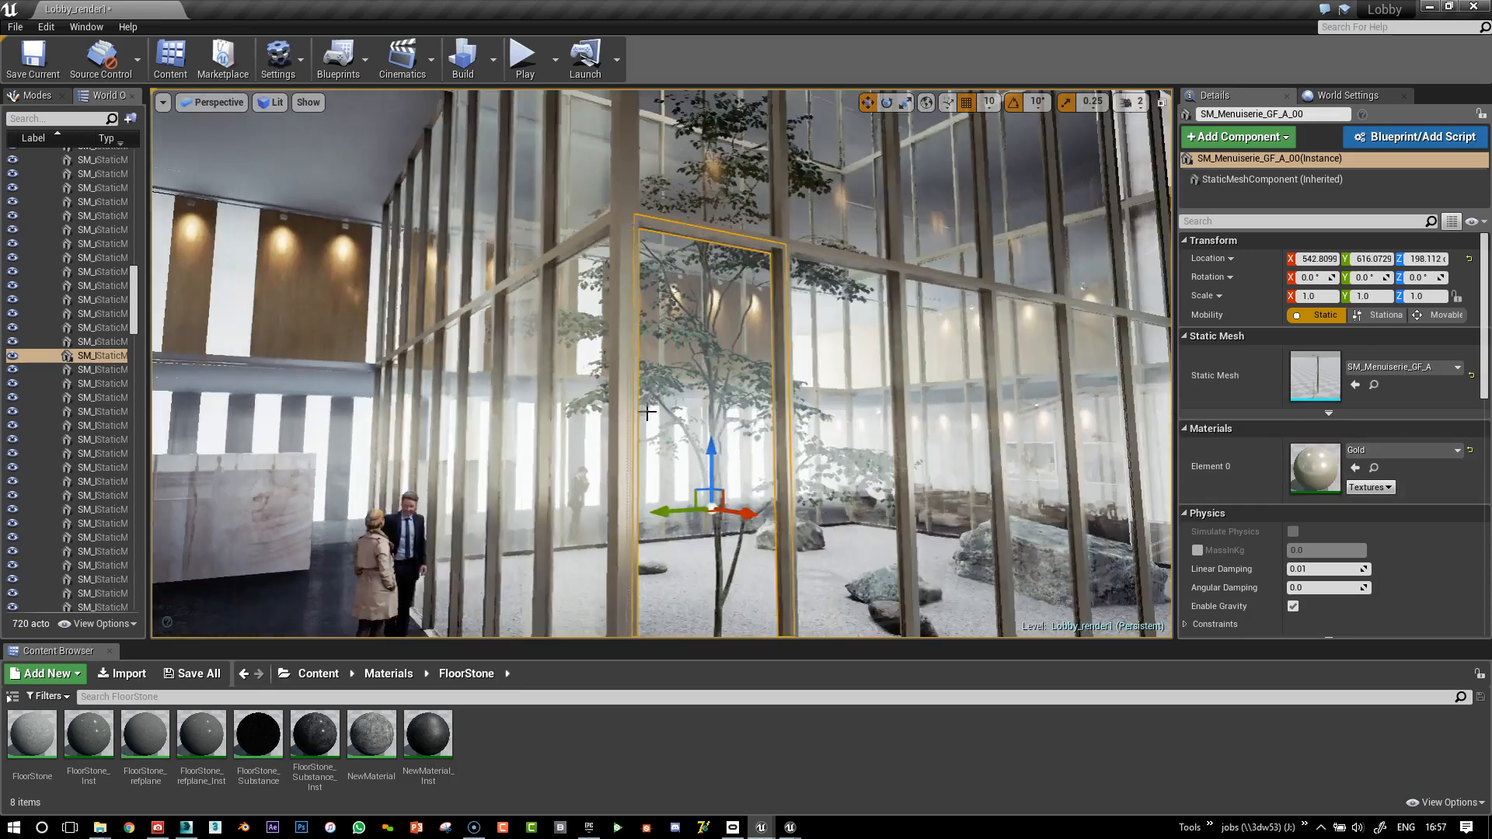
right_drag(647, 412, 654, 392)
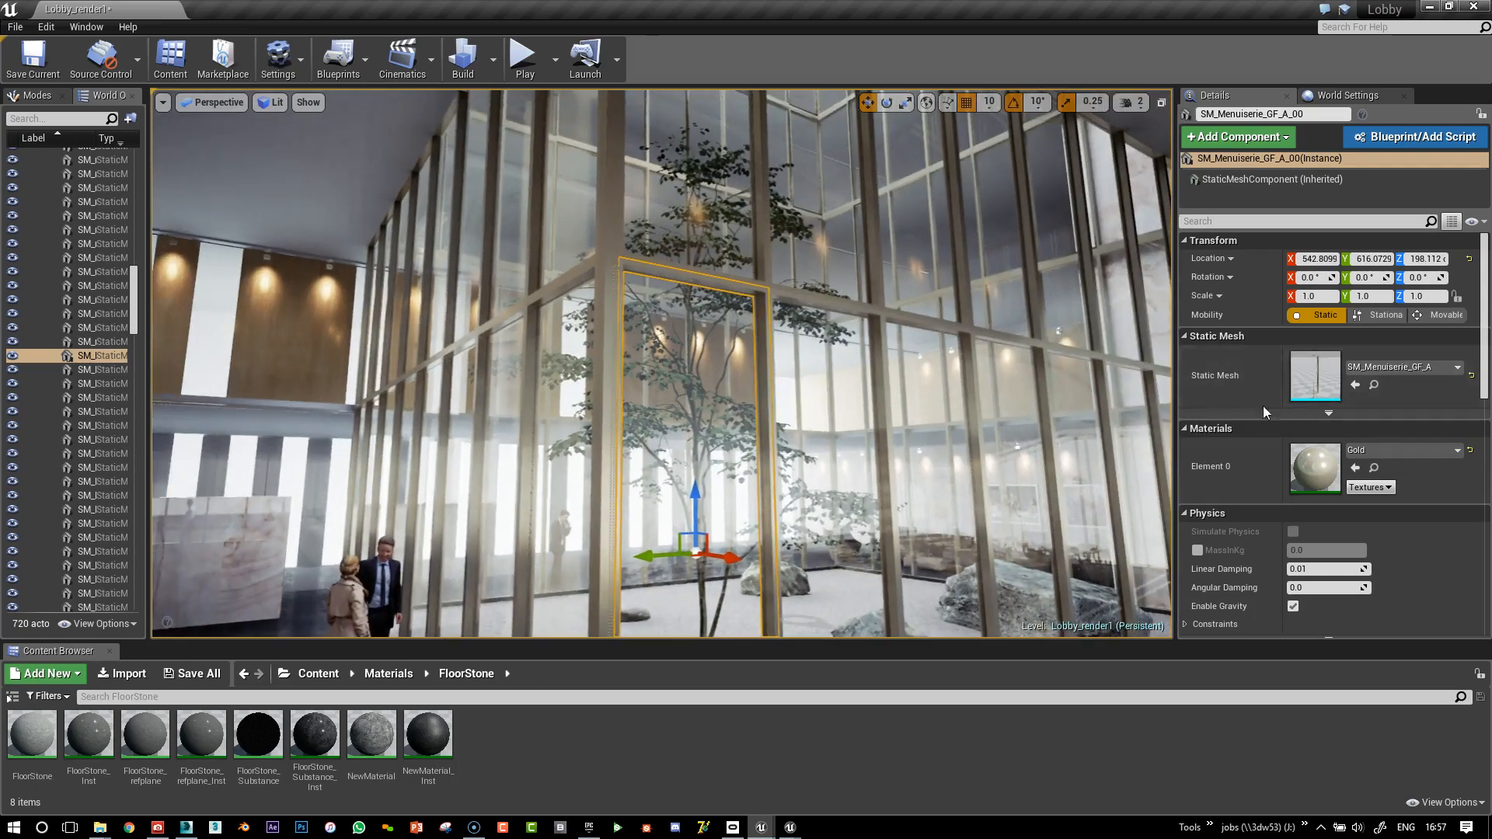
Browse to the door frame's mesh in Meshes/Menuiseries, giving the Content Browser more room
click(1374, 385)
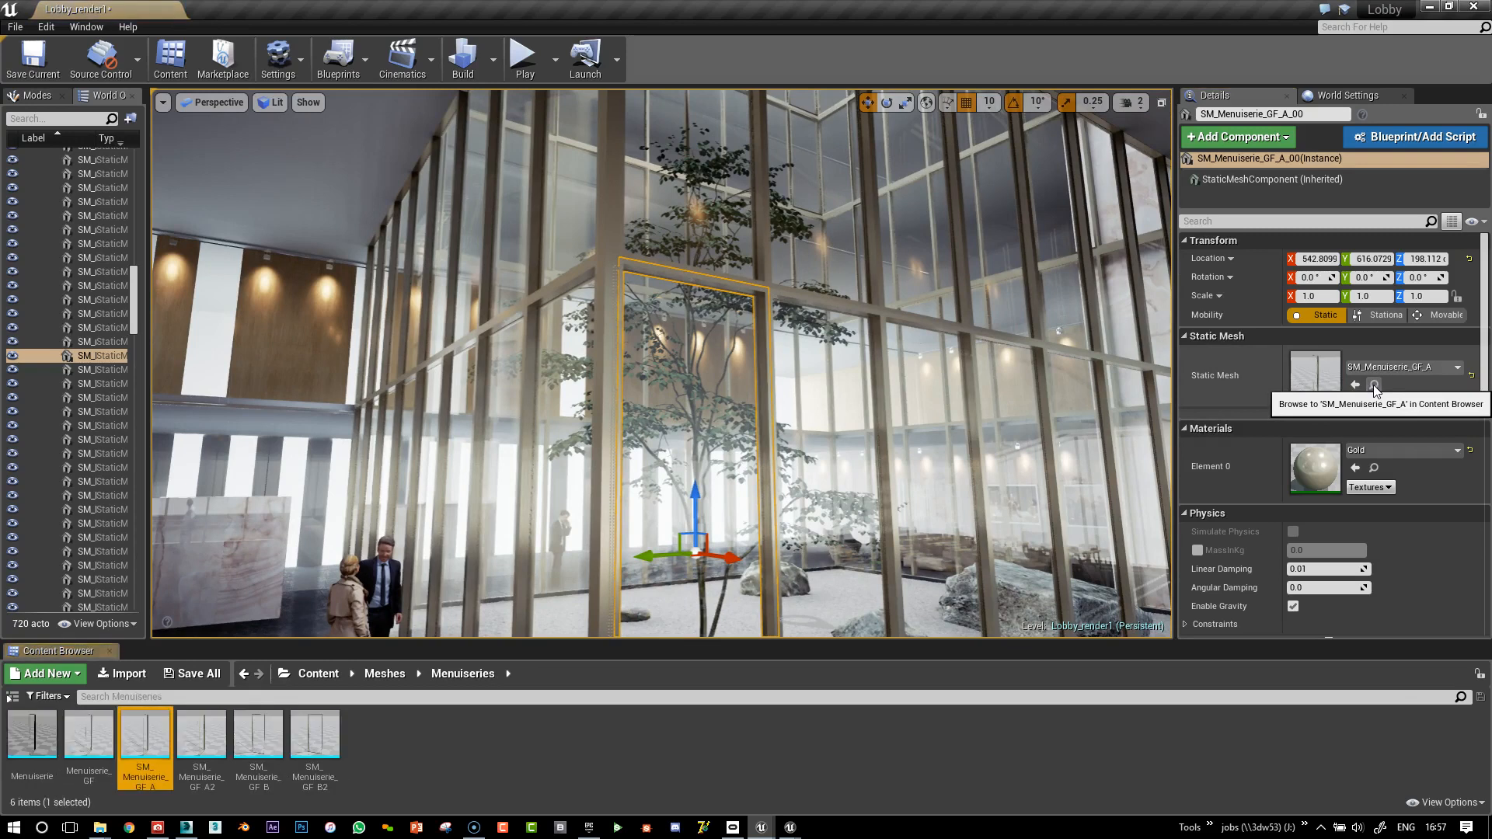
right_drag(737, 453, 737, 463)
scroll(736, 463, down, 4)
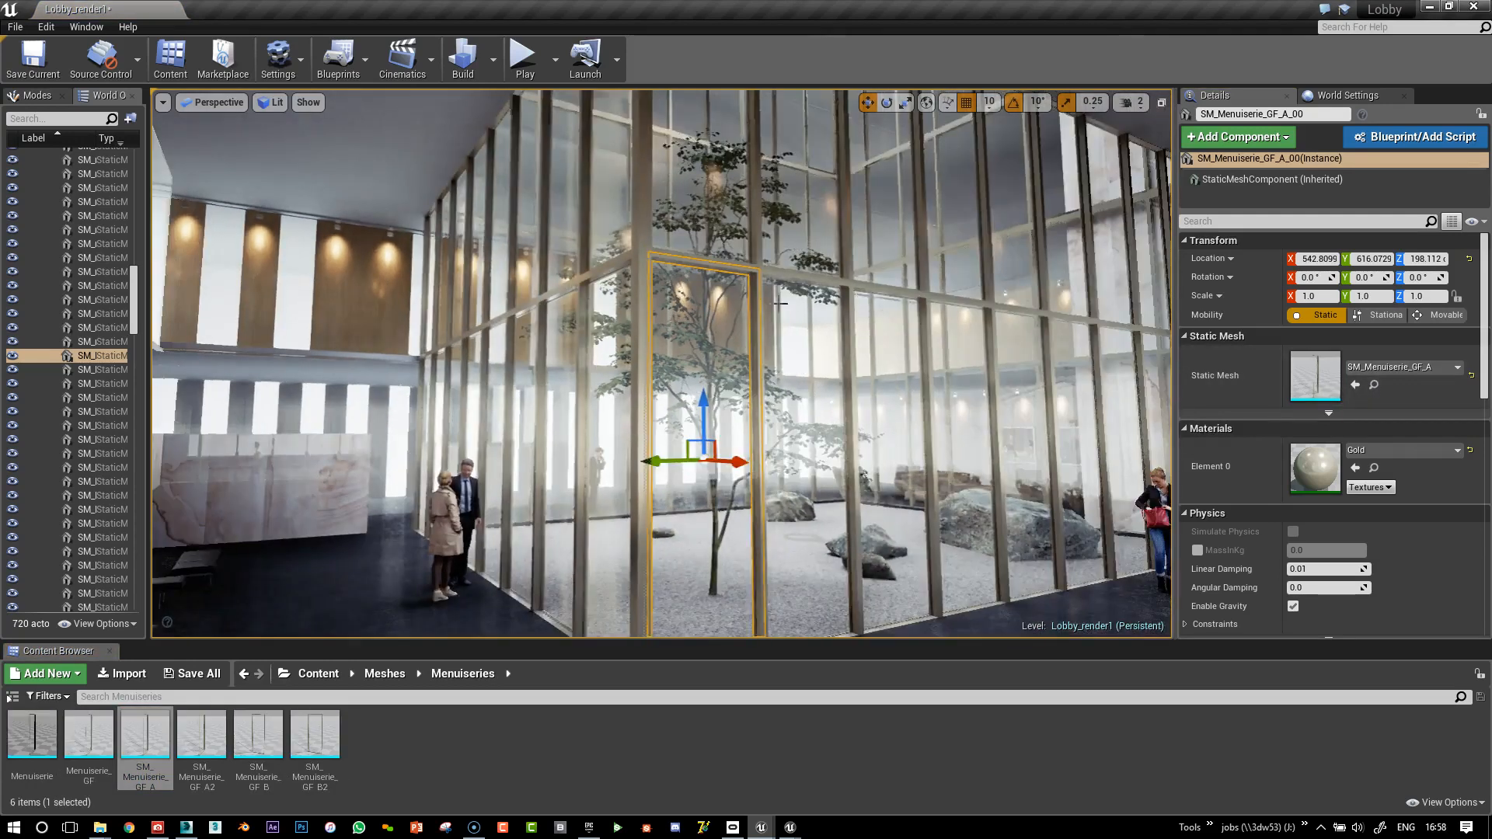
right_drag(985, 182, 990, 151)
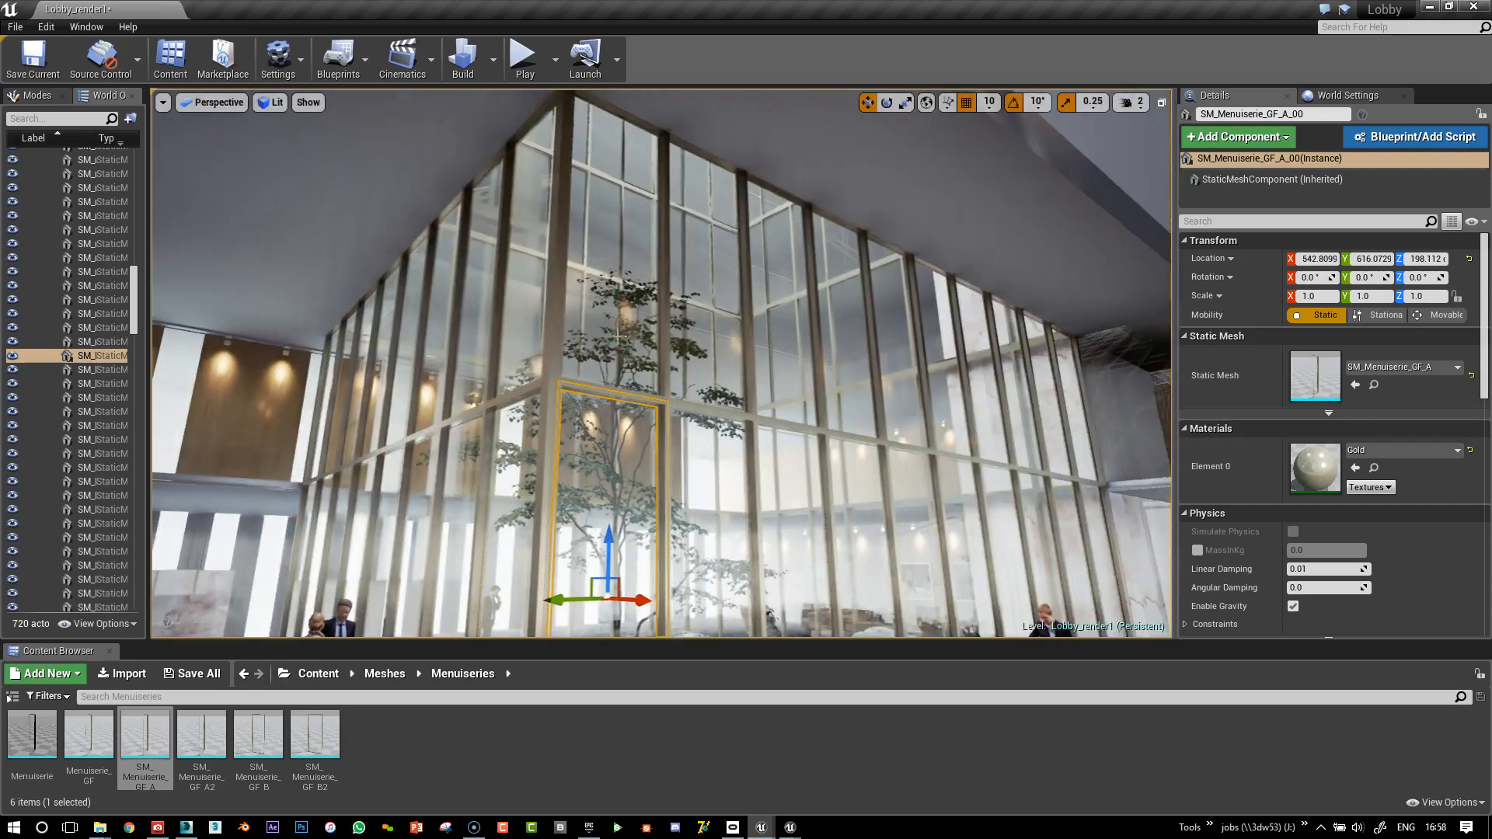
right_drag(737, 357, 890, 477)
right_drag(881, 375, 740, 358)
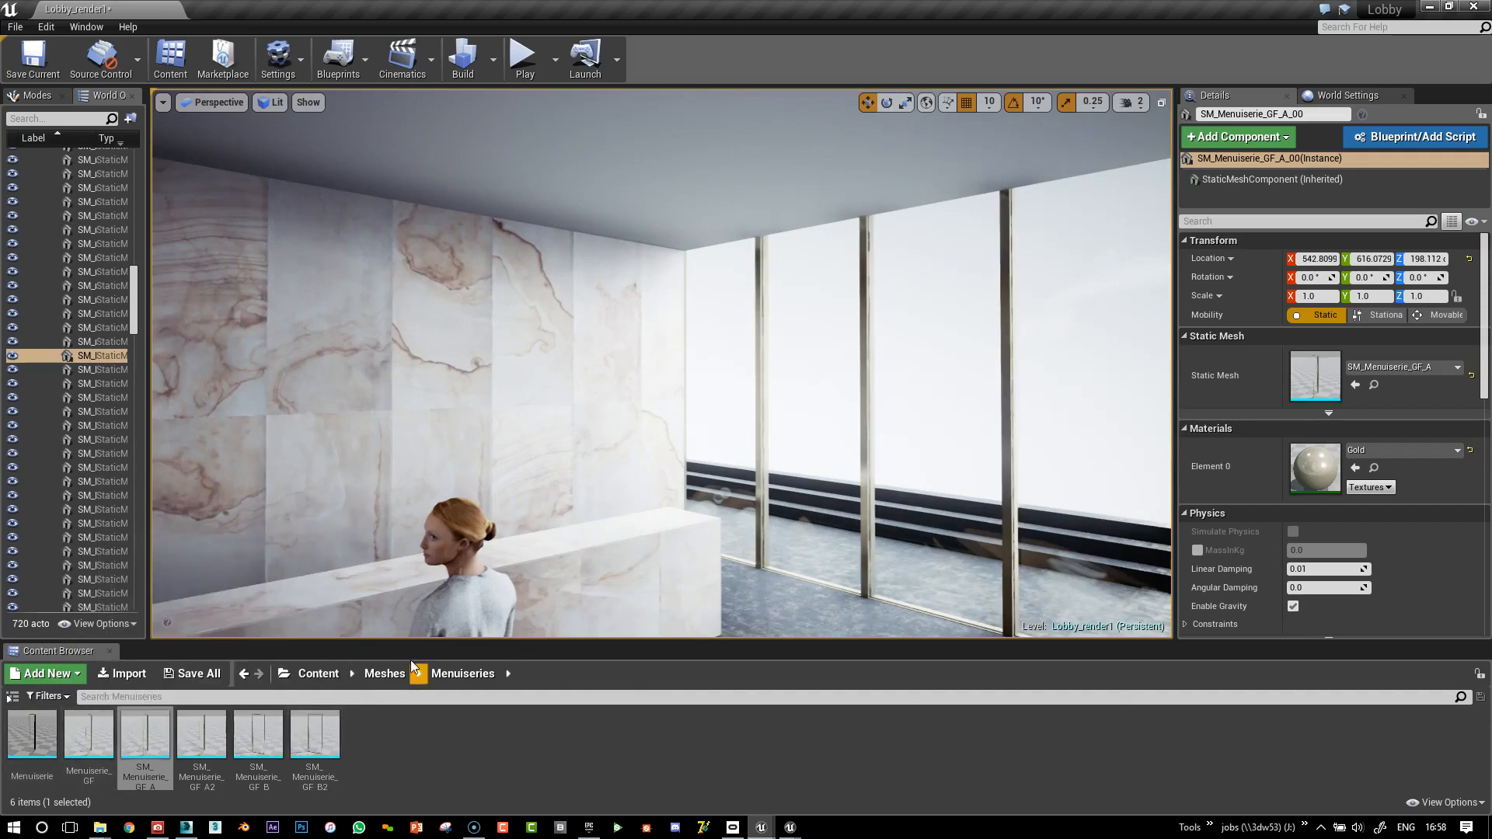
drag(414, 642, 414, 617)
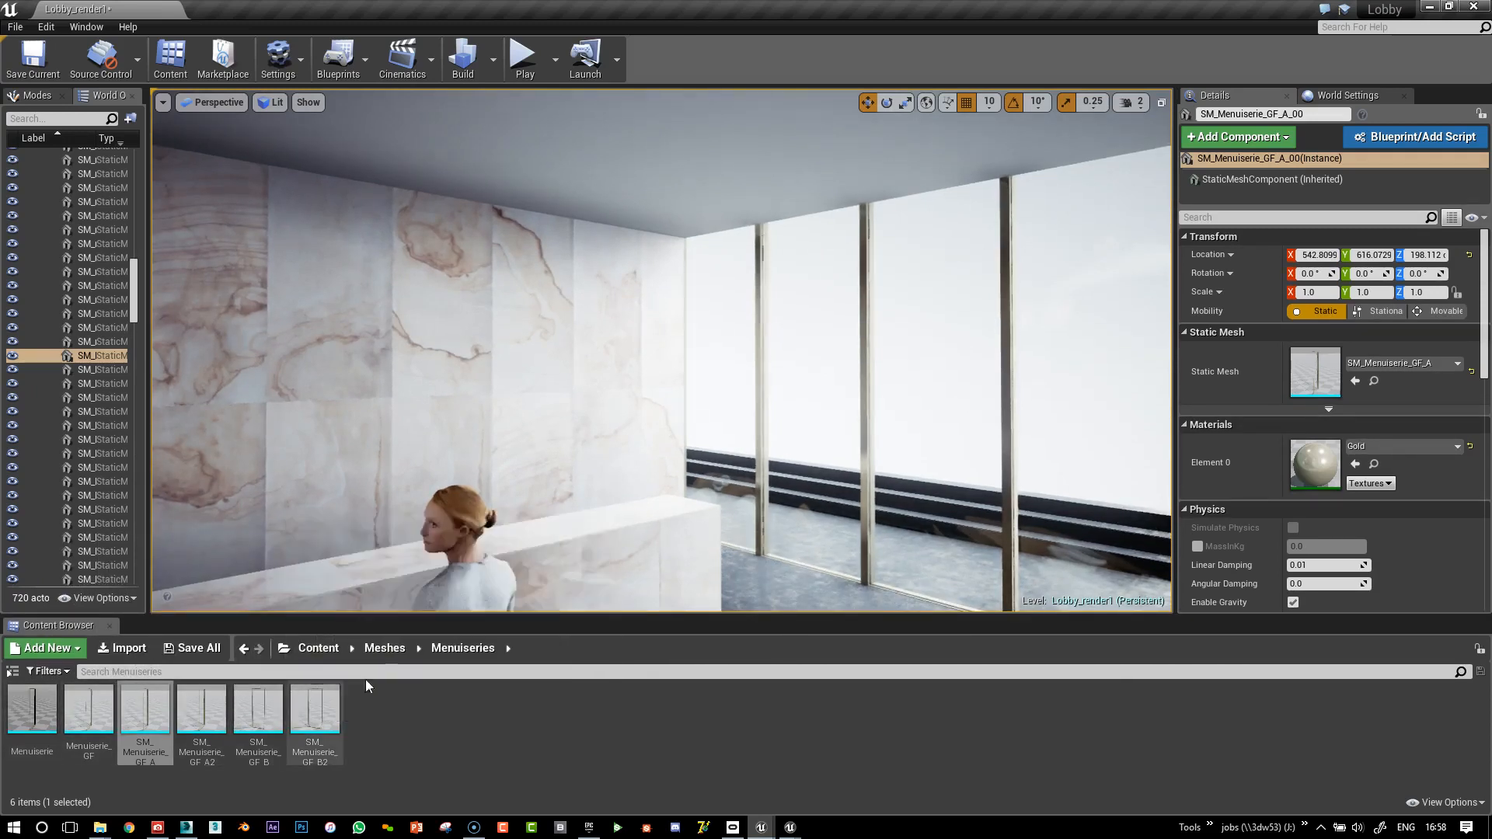
key(f)
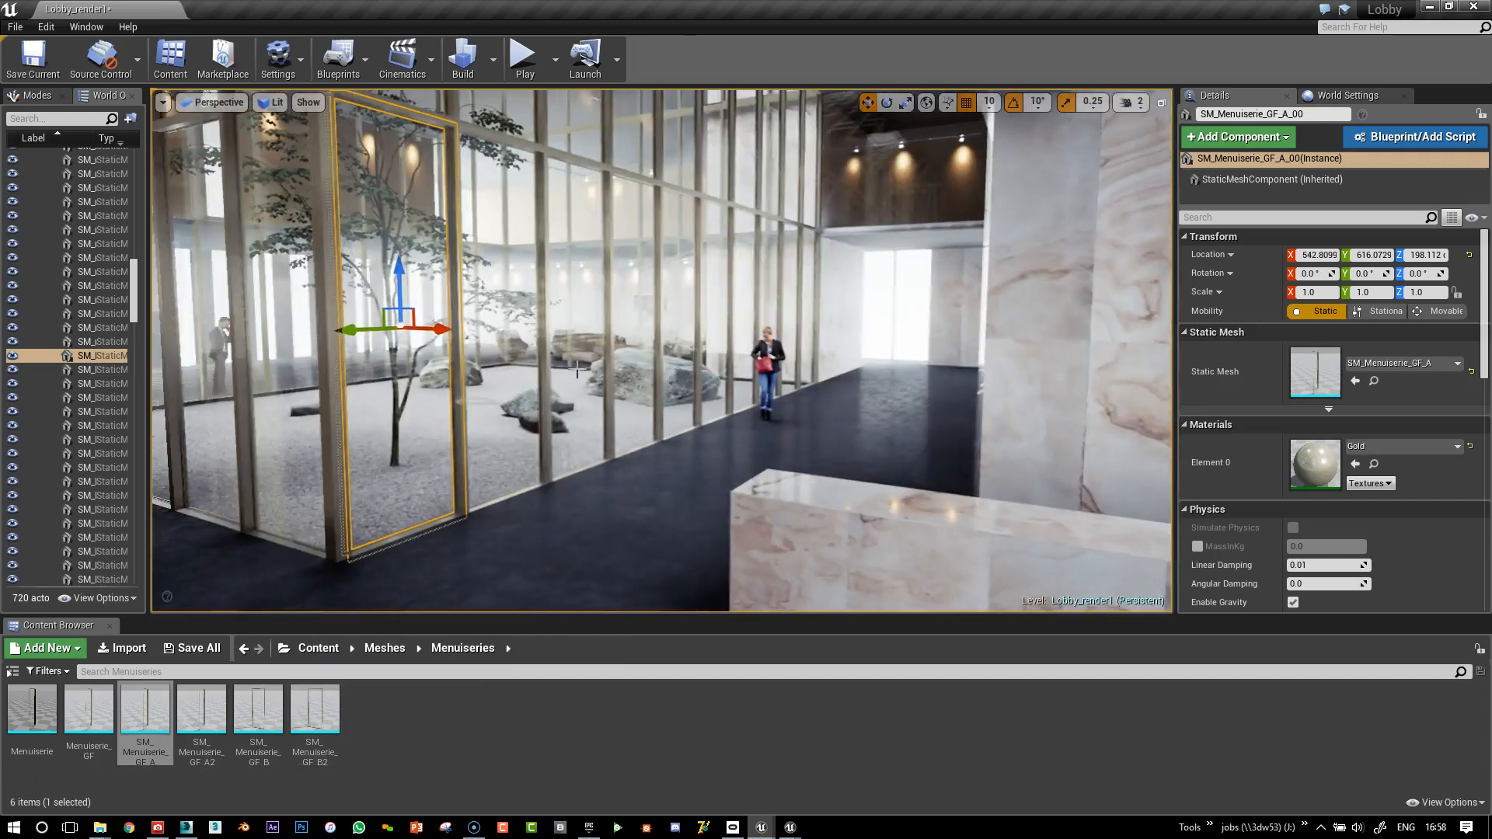
click(1374, 380)
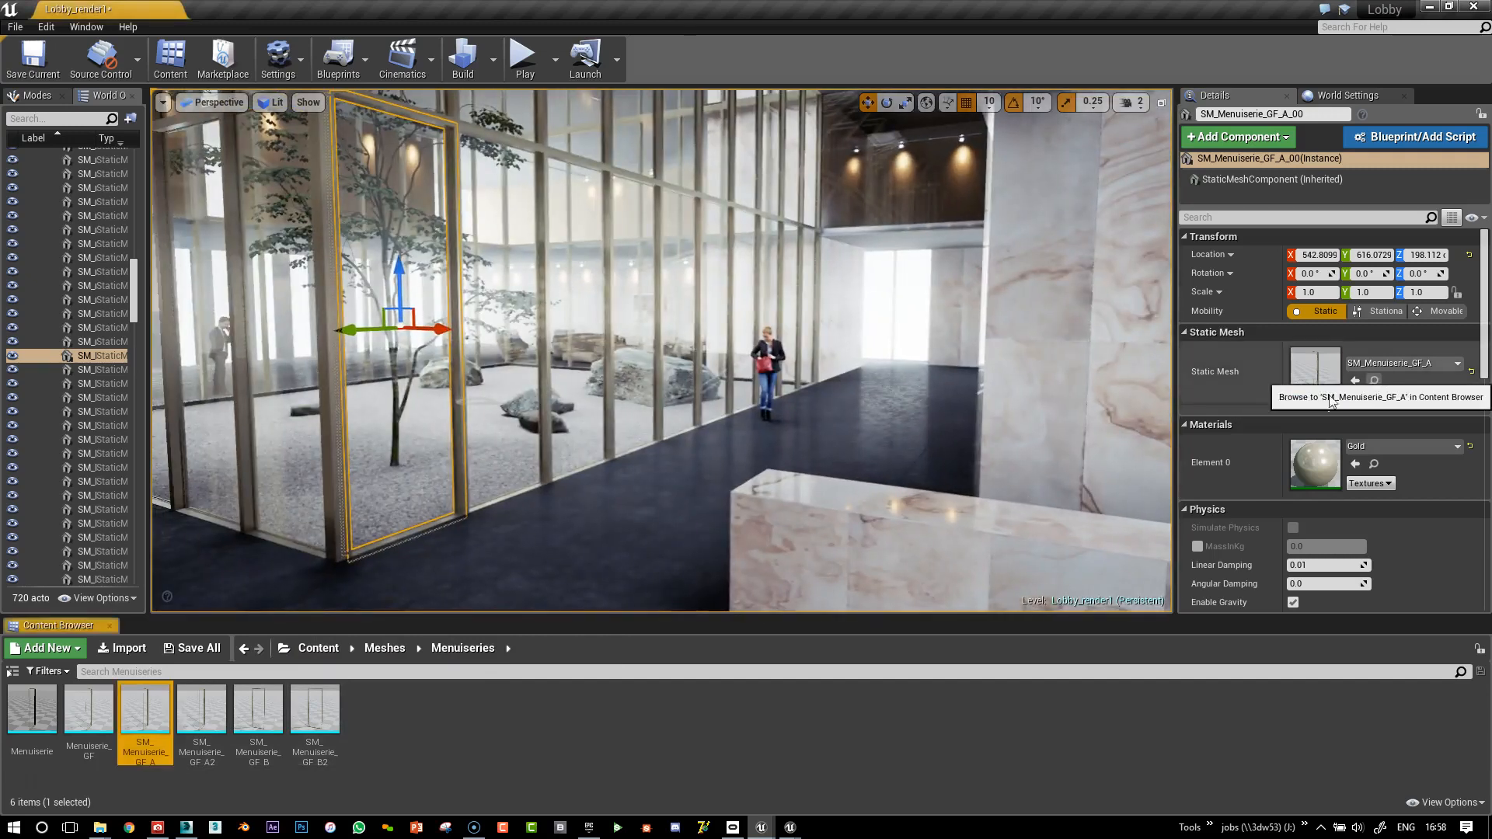
right_drag(513, 394, 510, 359)
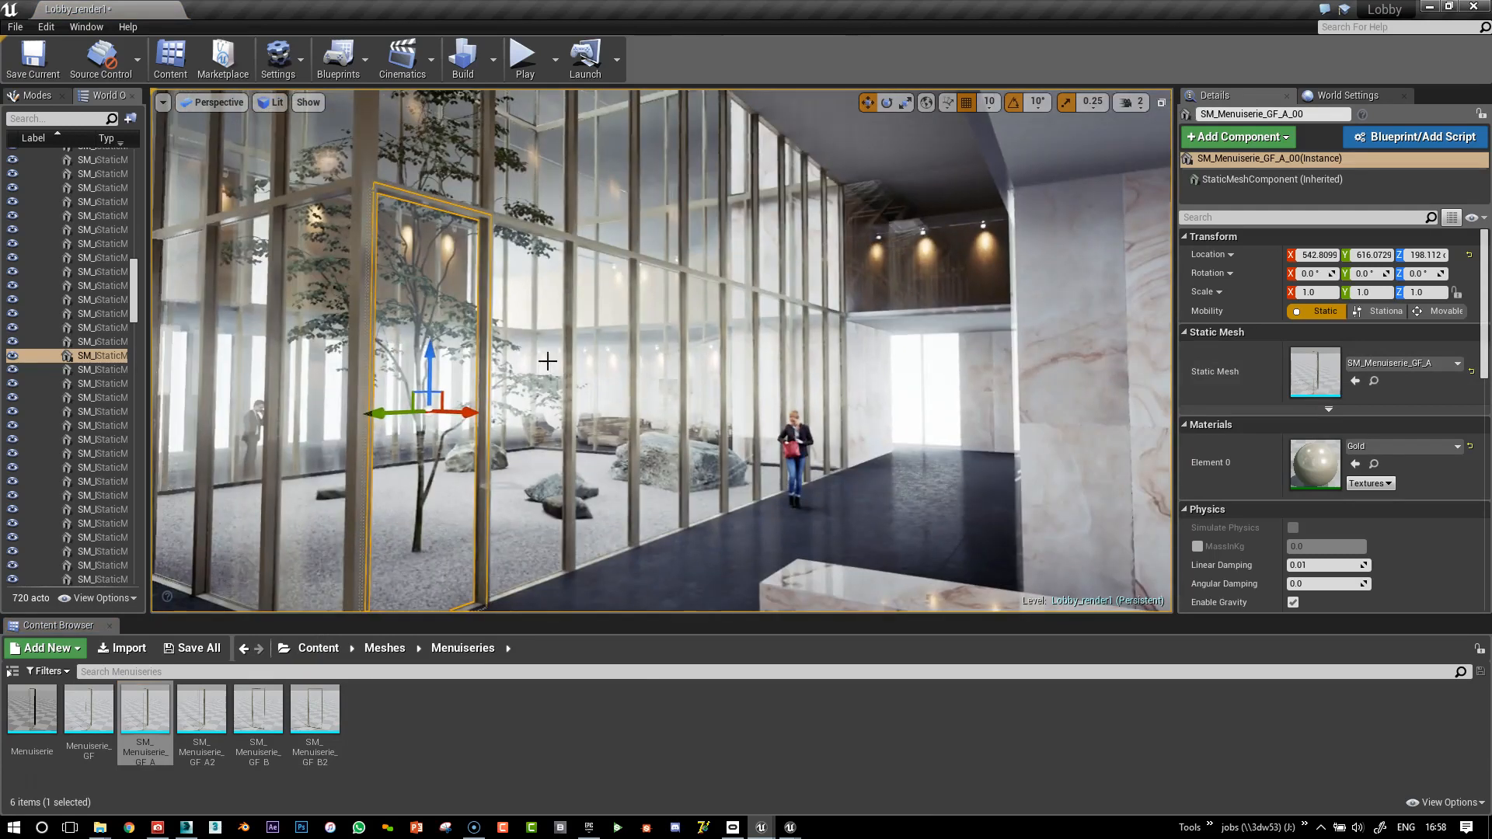
Select the upper glass panel SM_Menuiserie_GF_A2_01 above the door frame
click(572, 157)
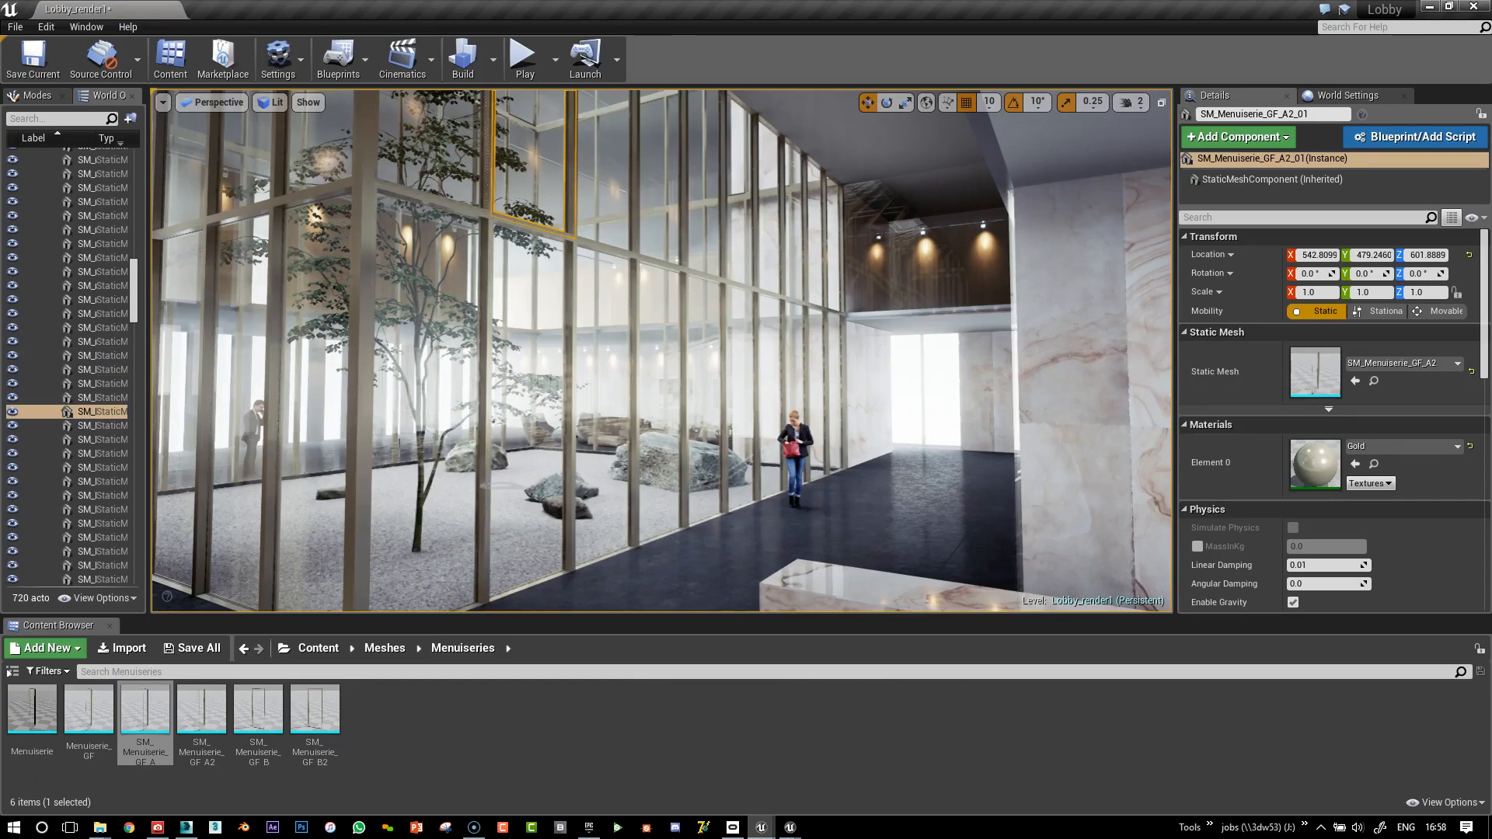
right_drag(571, 311, 522, 216)
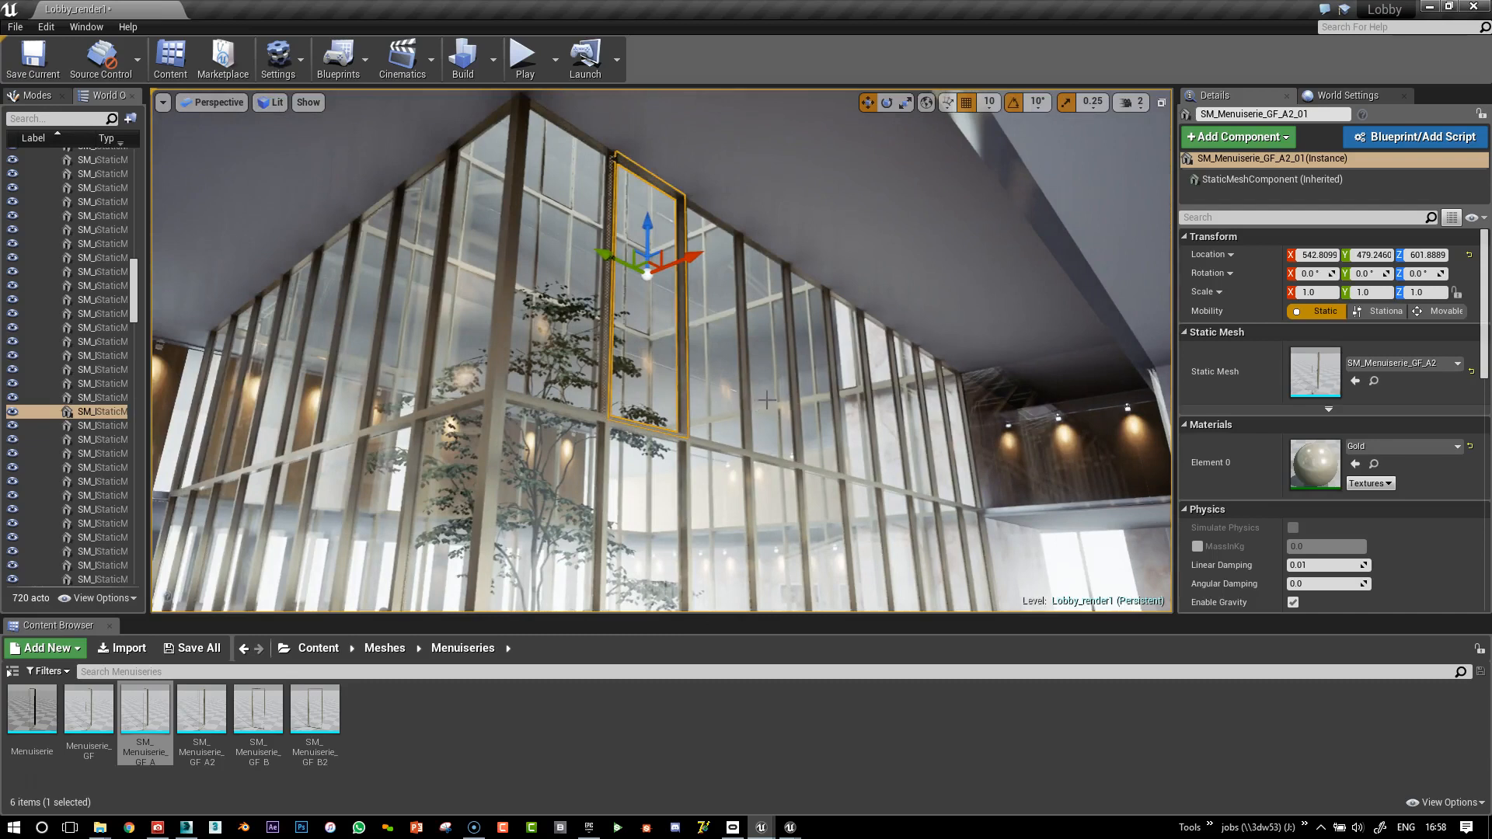
right_drag(572, 311, 585, 383)
right_drag(530, 530, 511, 522)
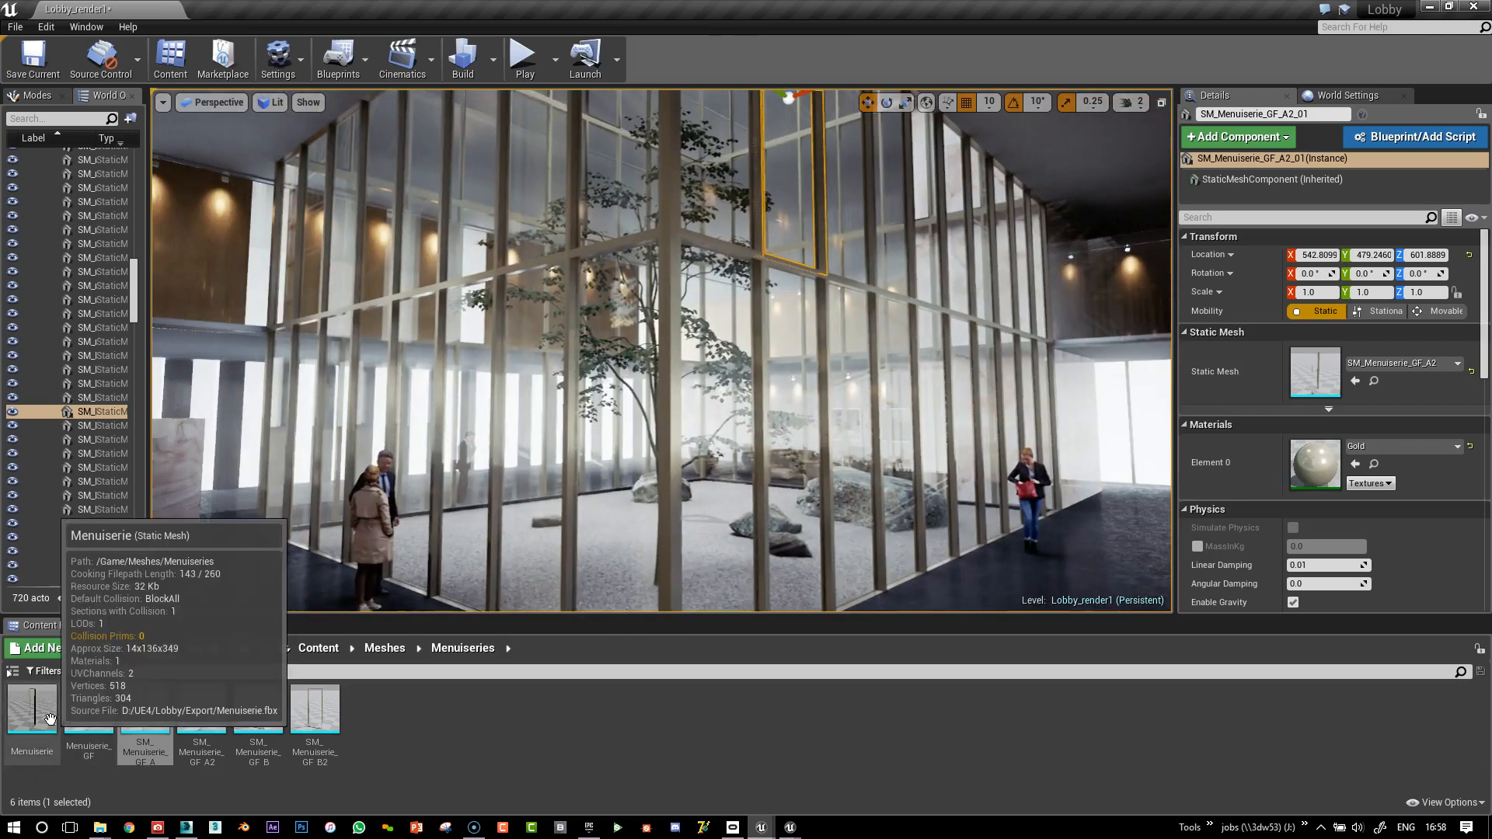
click(89, 711)
click(156, 715)
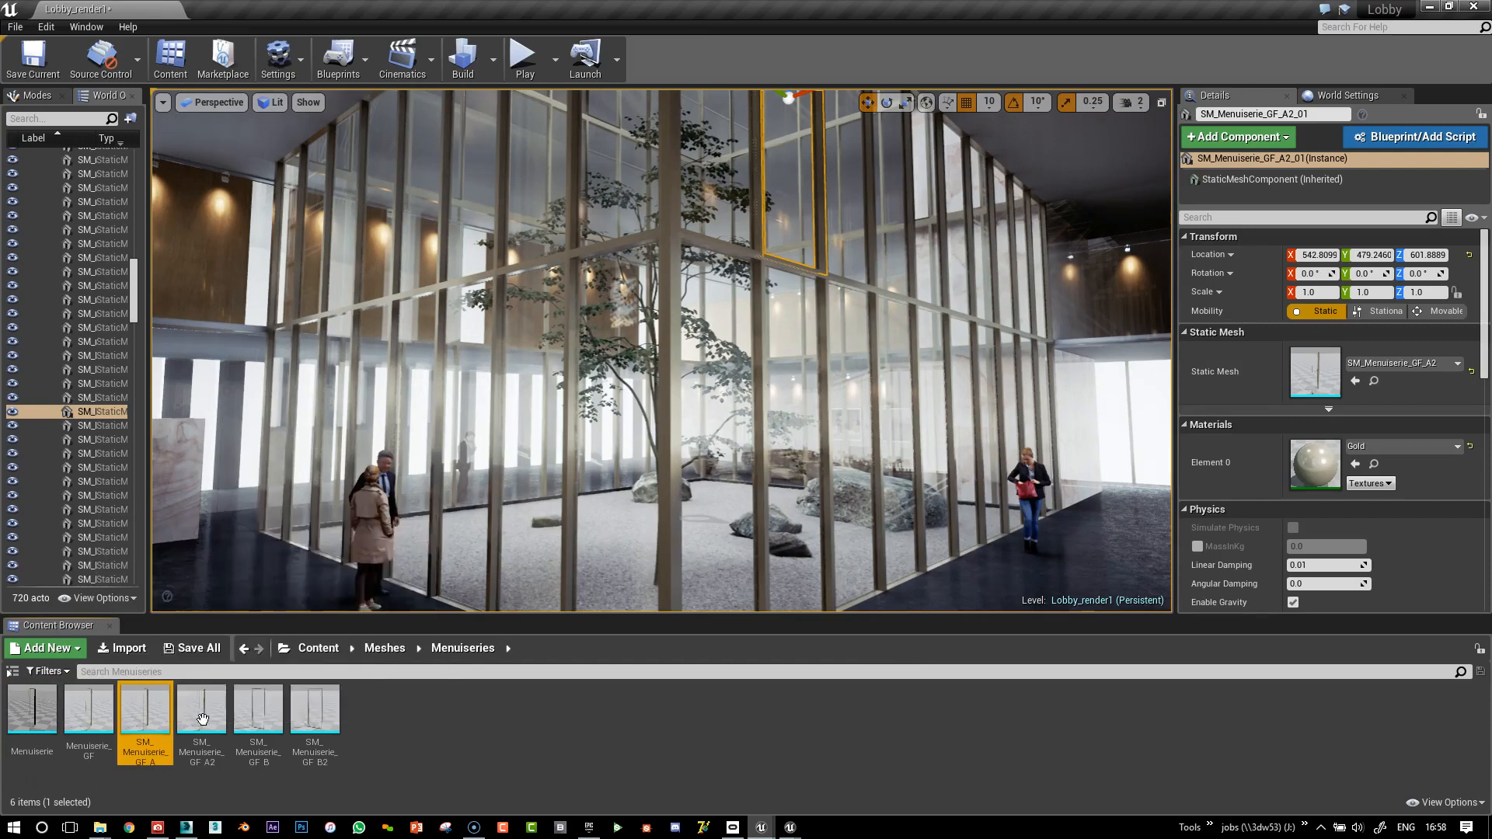
click(202, 711)
click(377, 697)
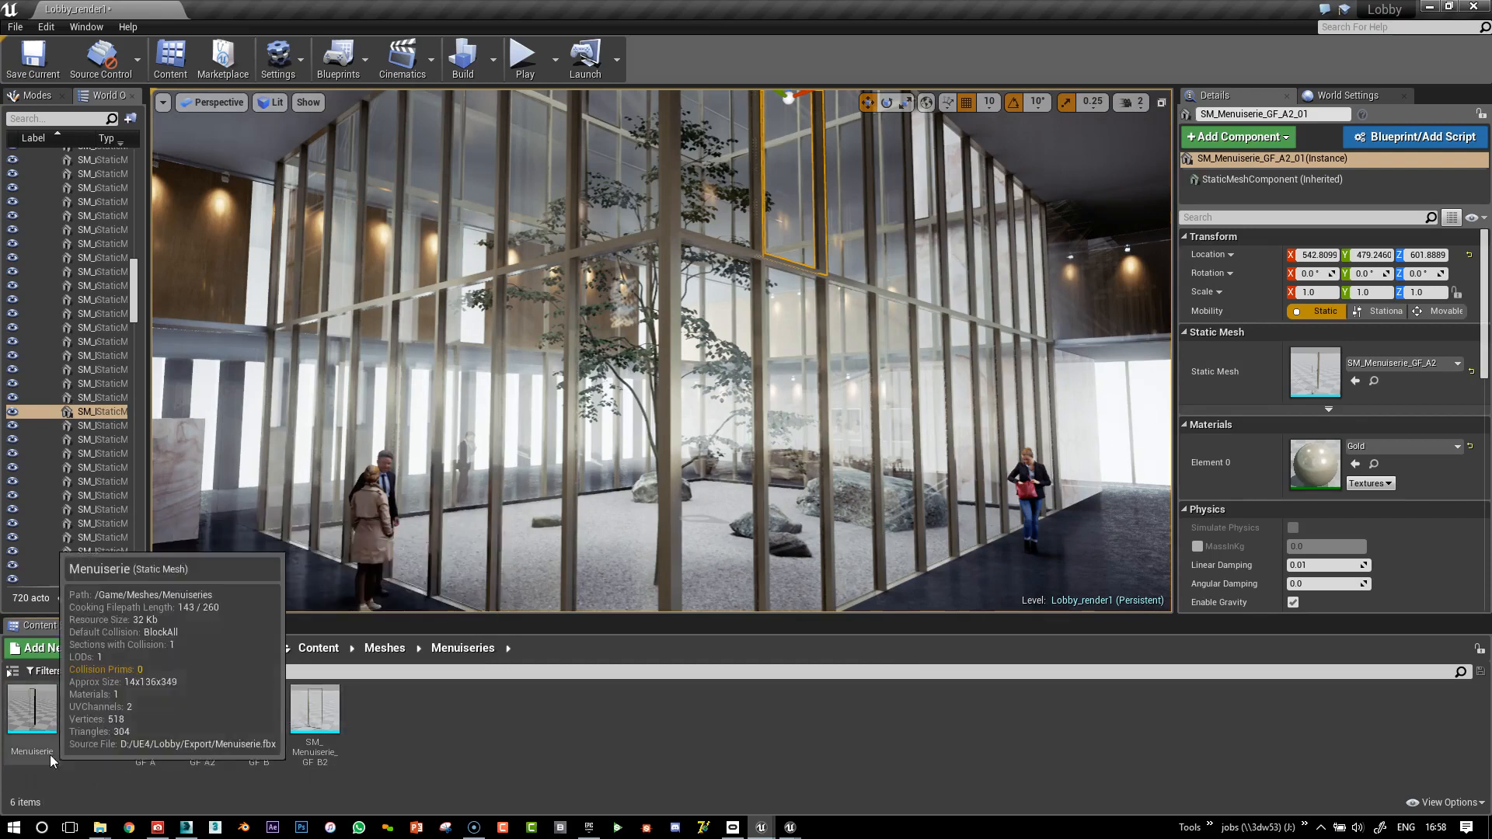
right_drag(701, 443, 718, 488)
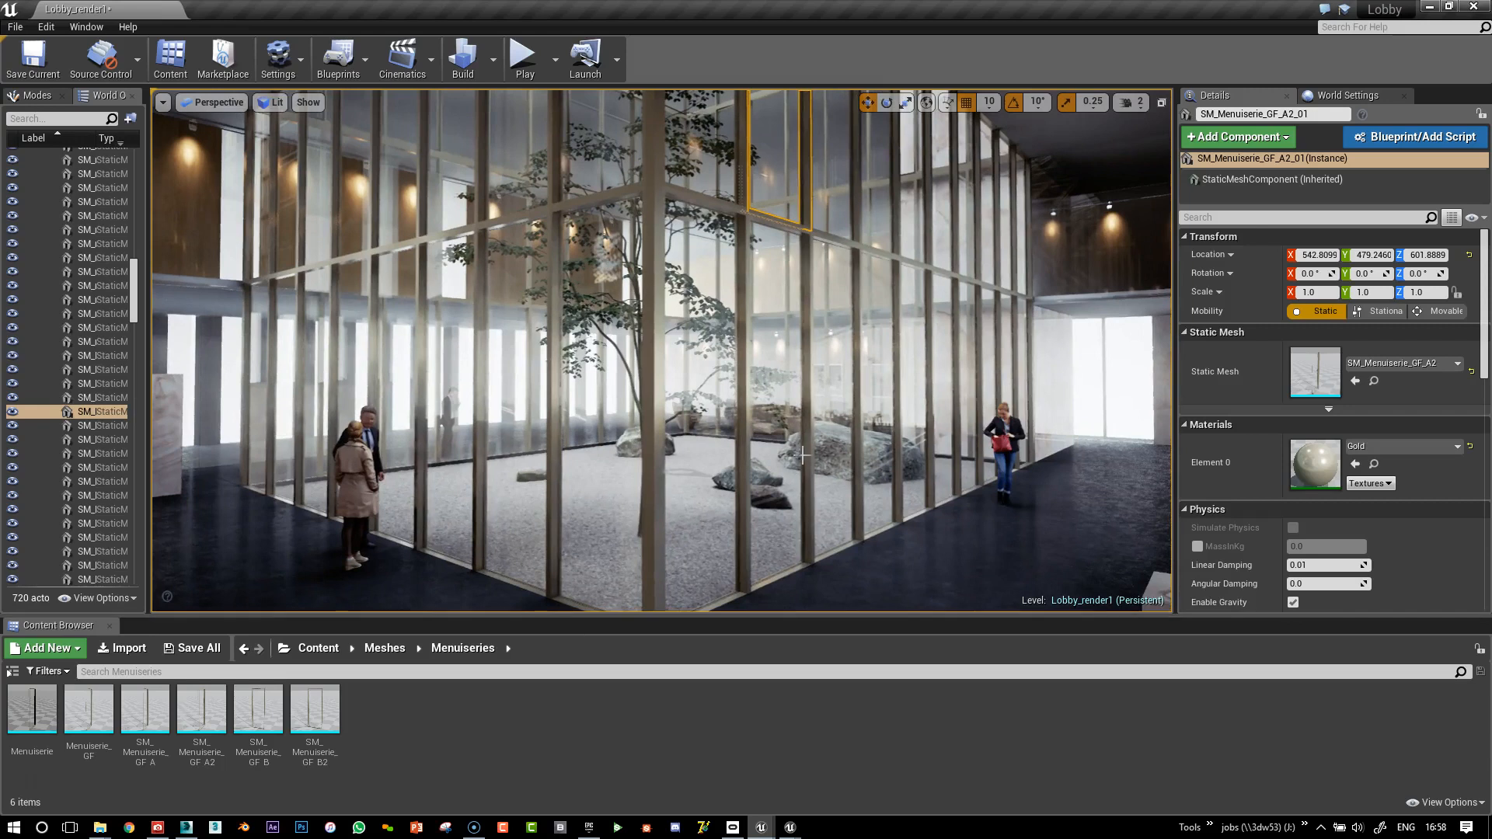
right_drag(783, 316, 977, 359)
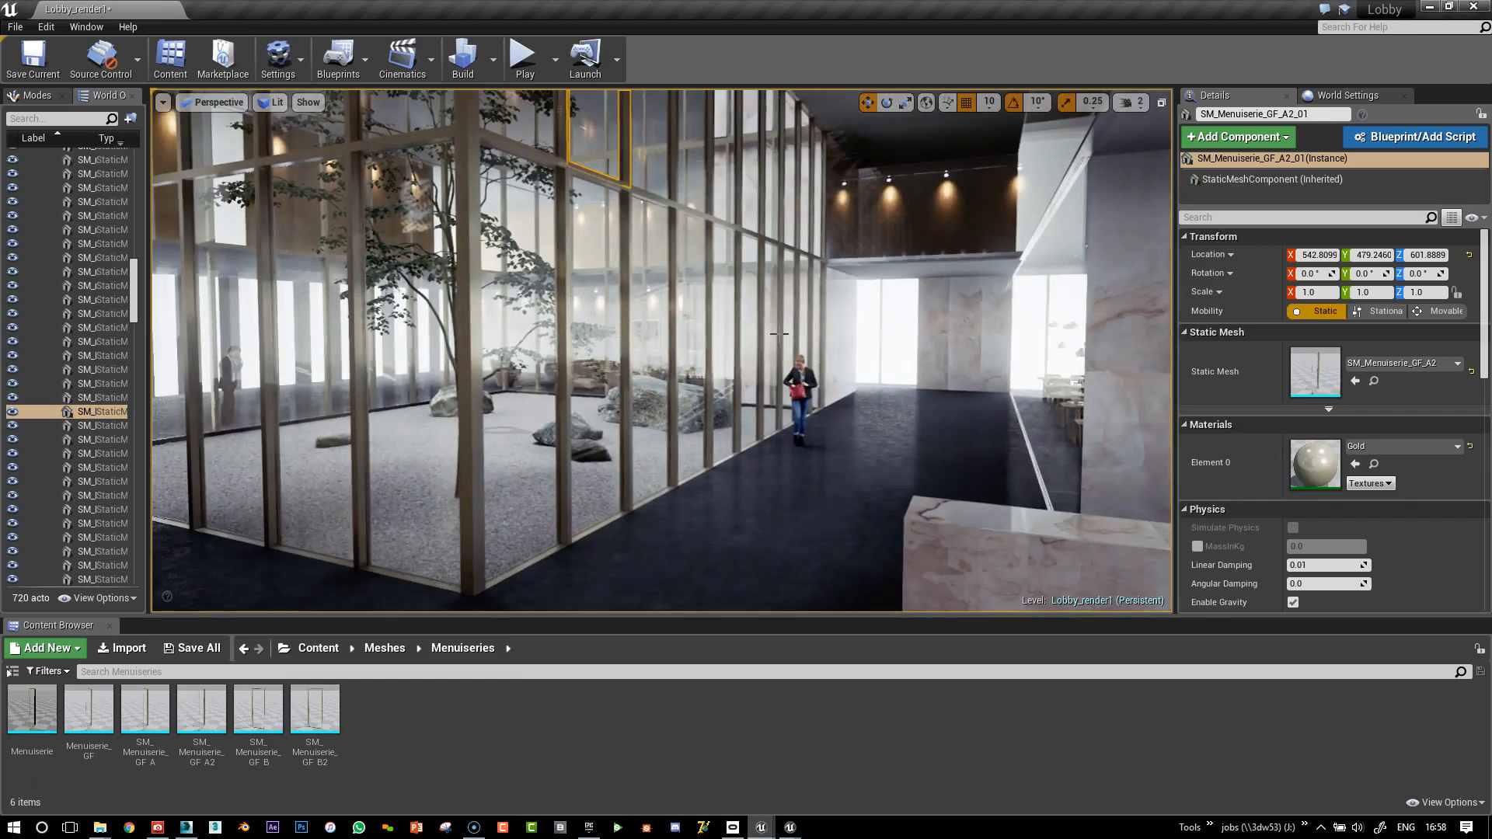
mouse_move(794, 309)
right_down()
mouse_move(766, 268)
mouse_move(778, 294)
mouse_move(764, 222)
mouse_move(766, 302)
mouse_move(843, 300)
mouse_move(795, 307)
right_up()
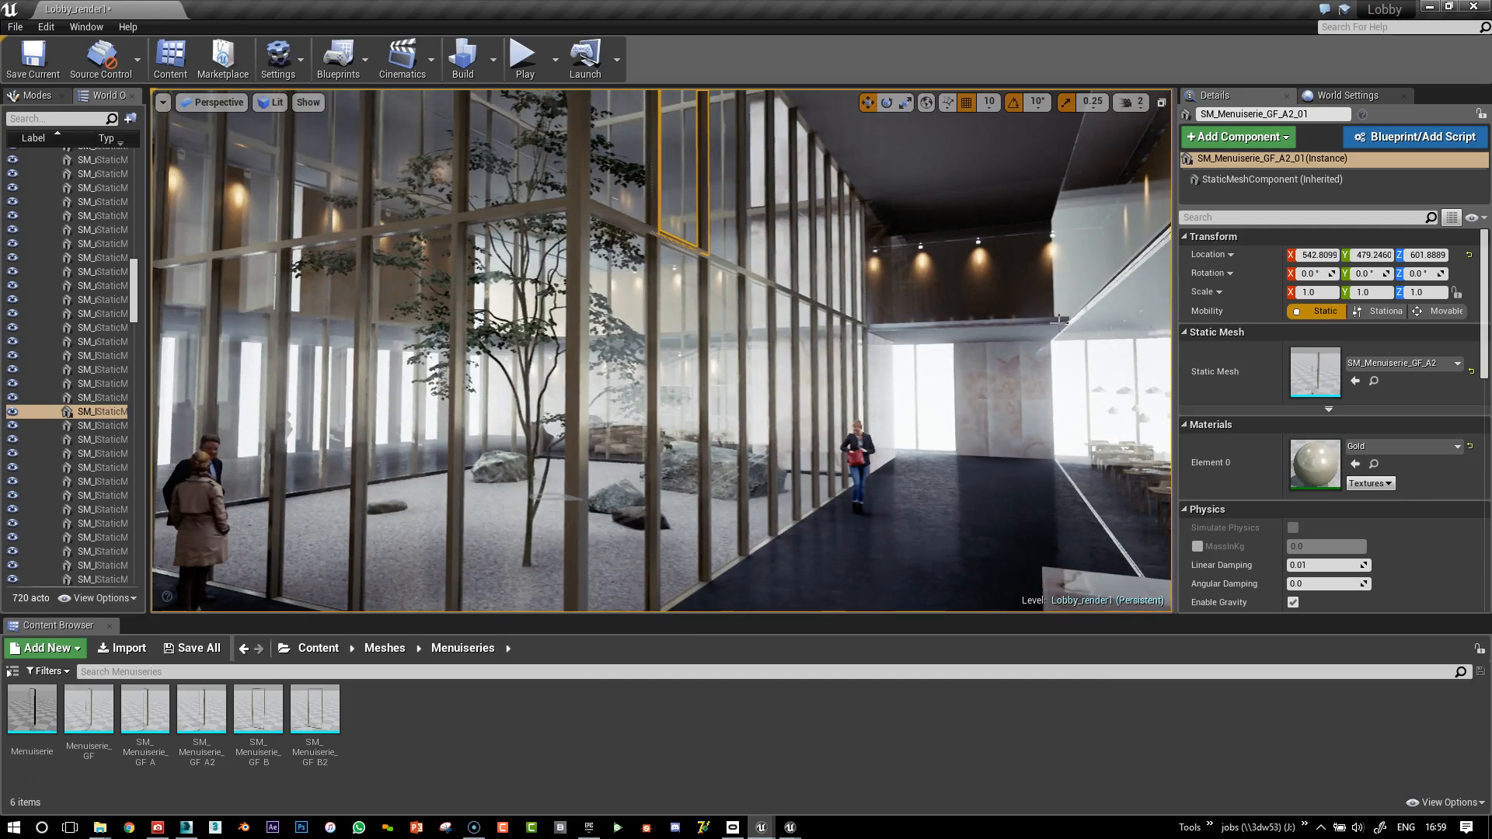
click(493, 60)
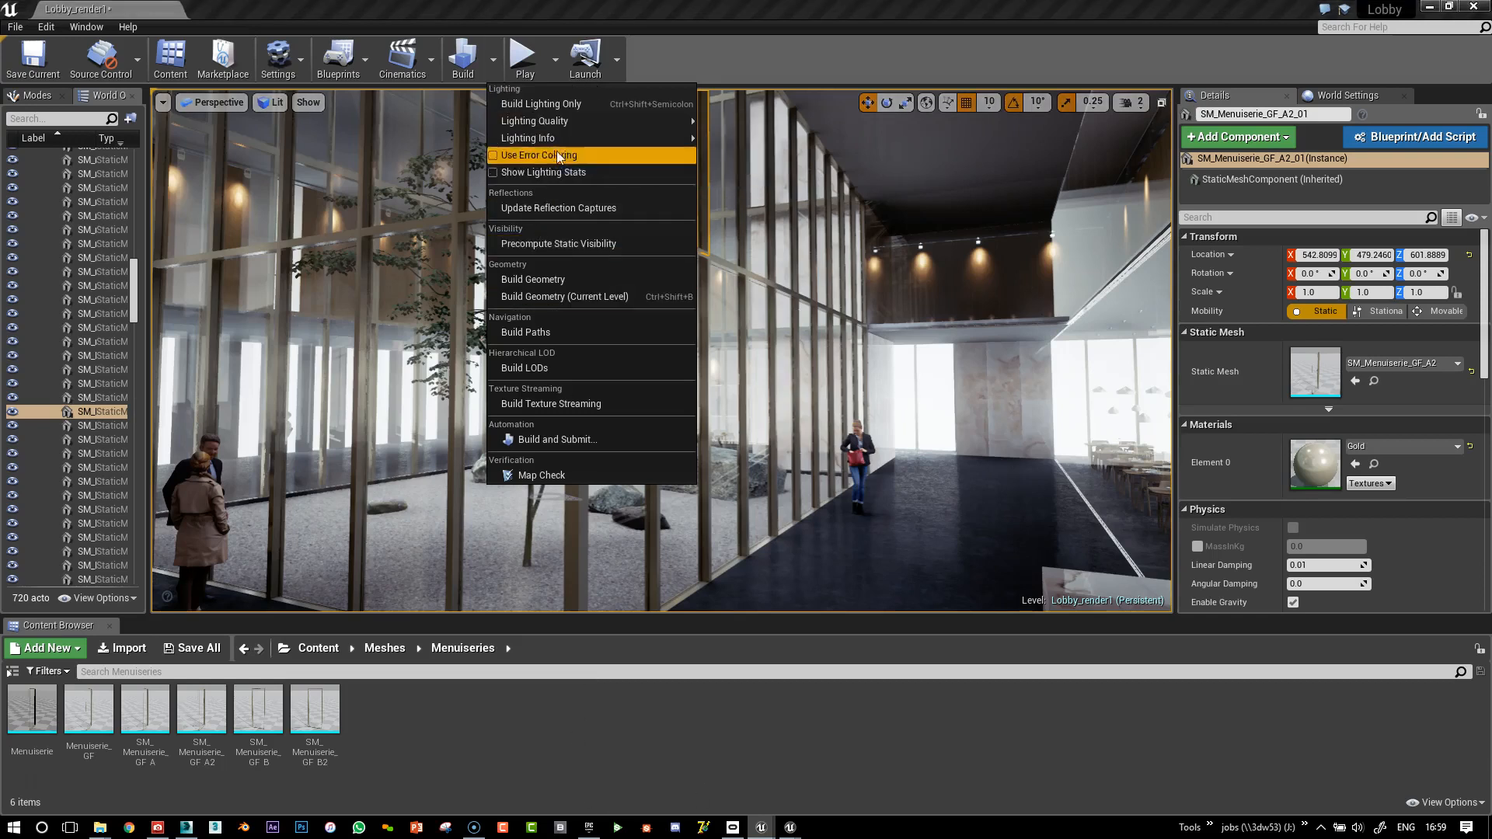
mouse_move(567, 143)
click(734, 184)
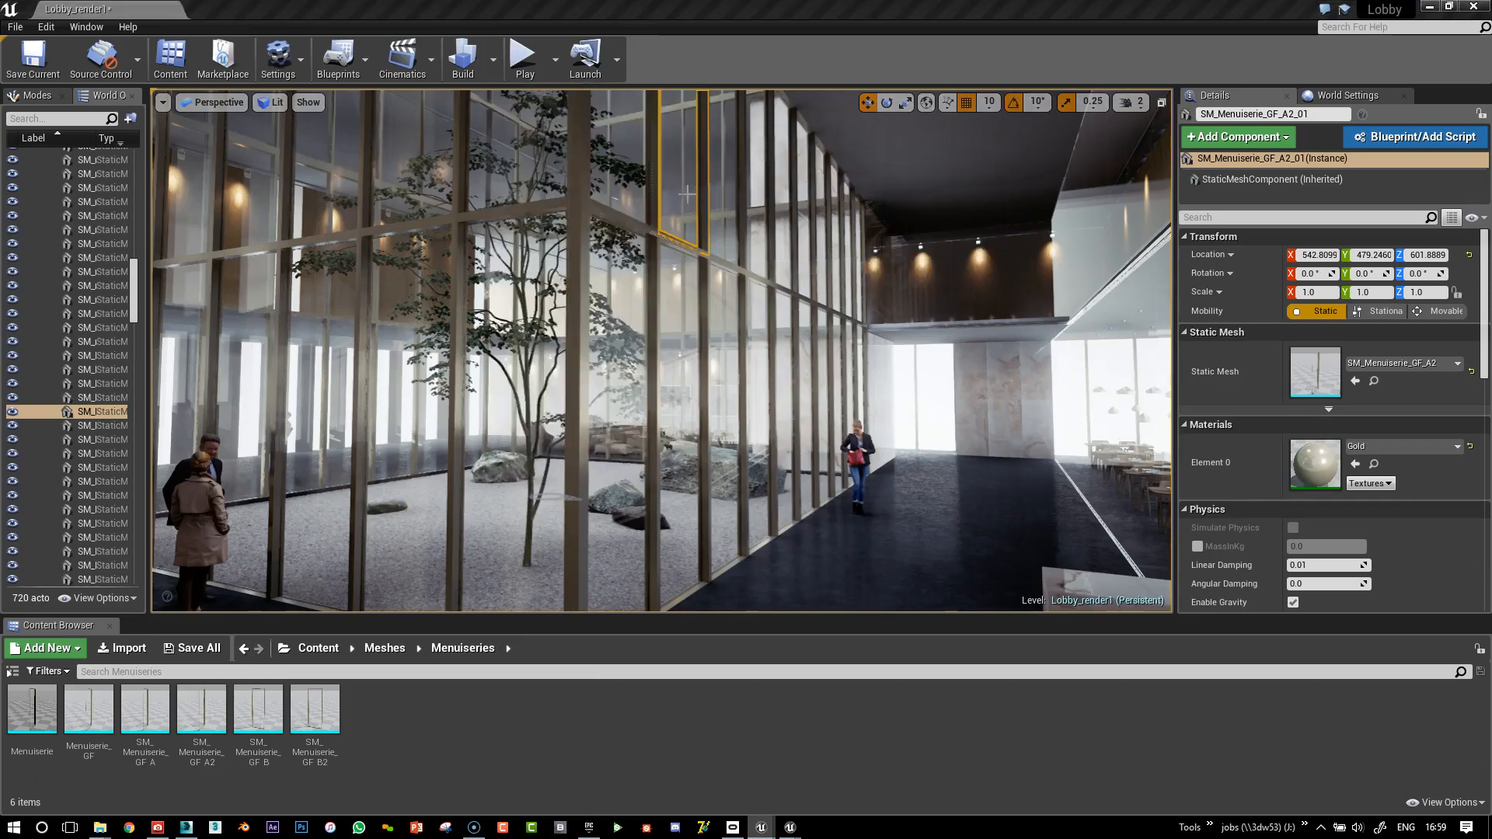
drag(522, 410, 1006, 375)
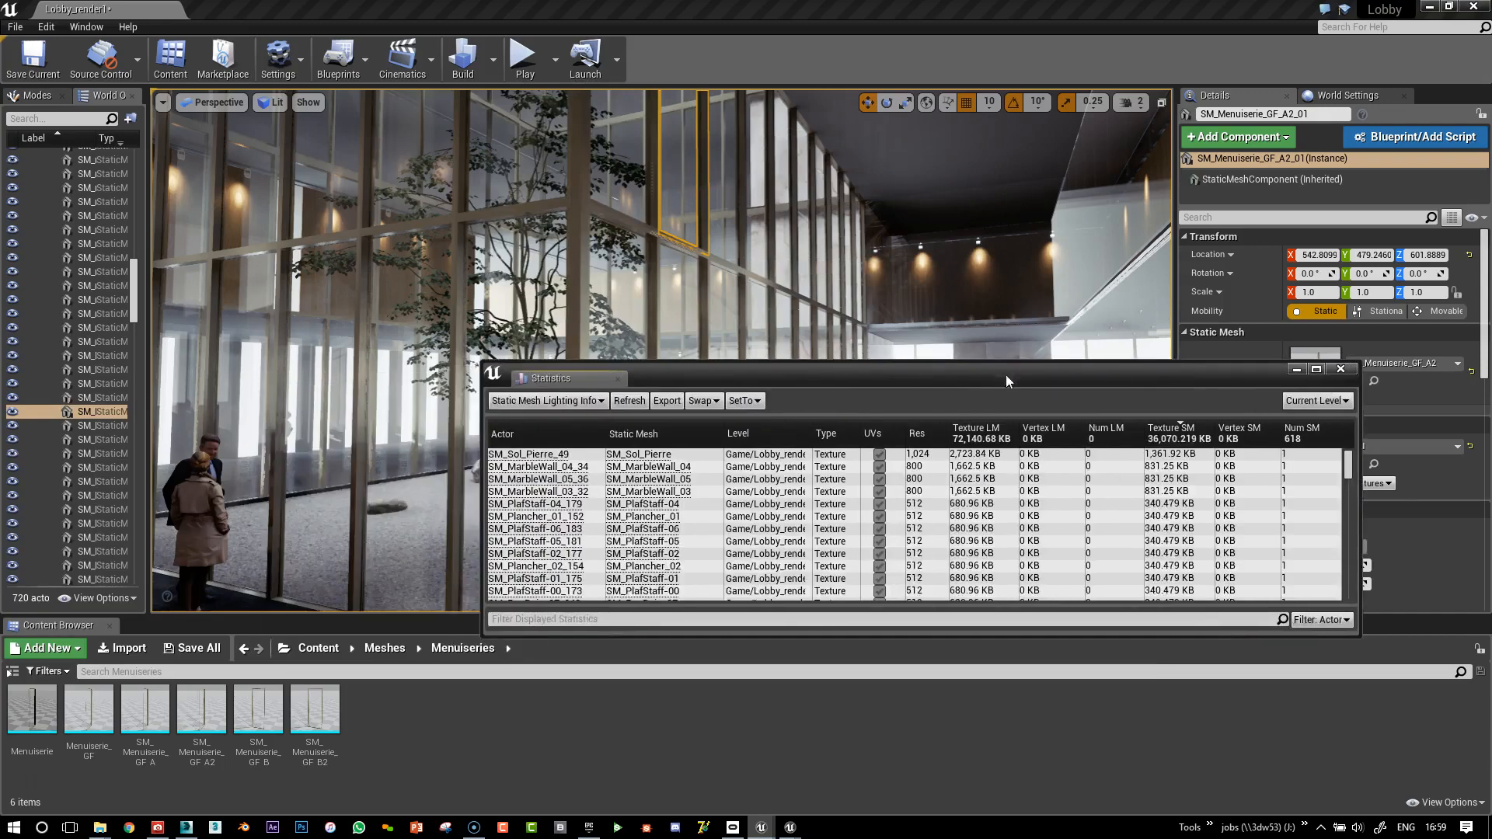
click(548, 400)
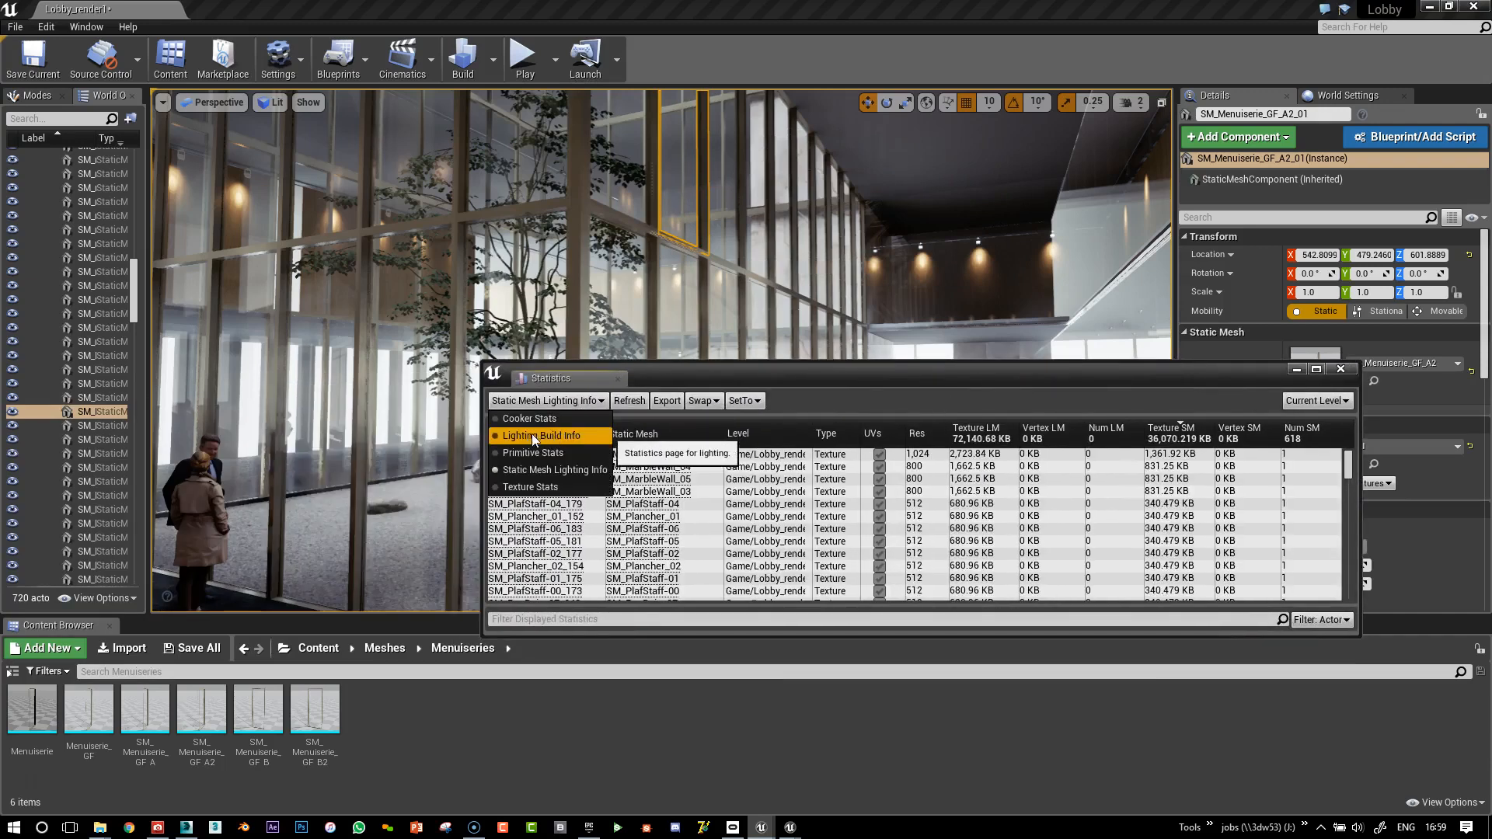
click(521, 437)
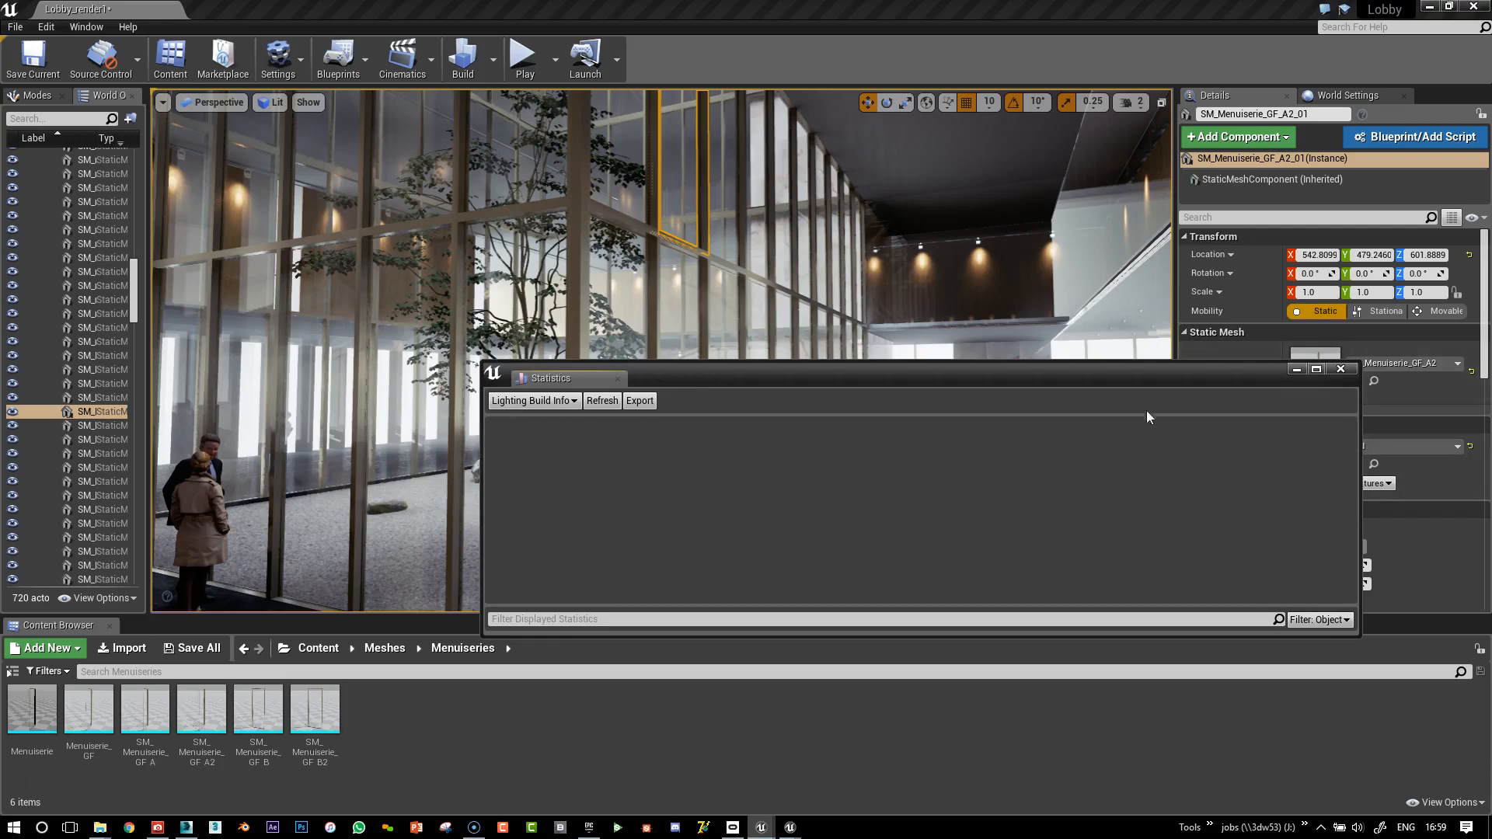
click(1341, 369)
right_drag(661, 350, 695, 323)
mouse_move(869, 384)
right_down()
mouse_move(898, 398)
mouse_move(881, 393)
right_up()
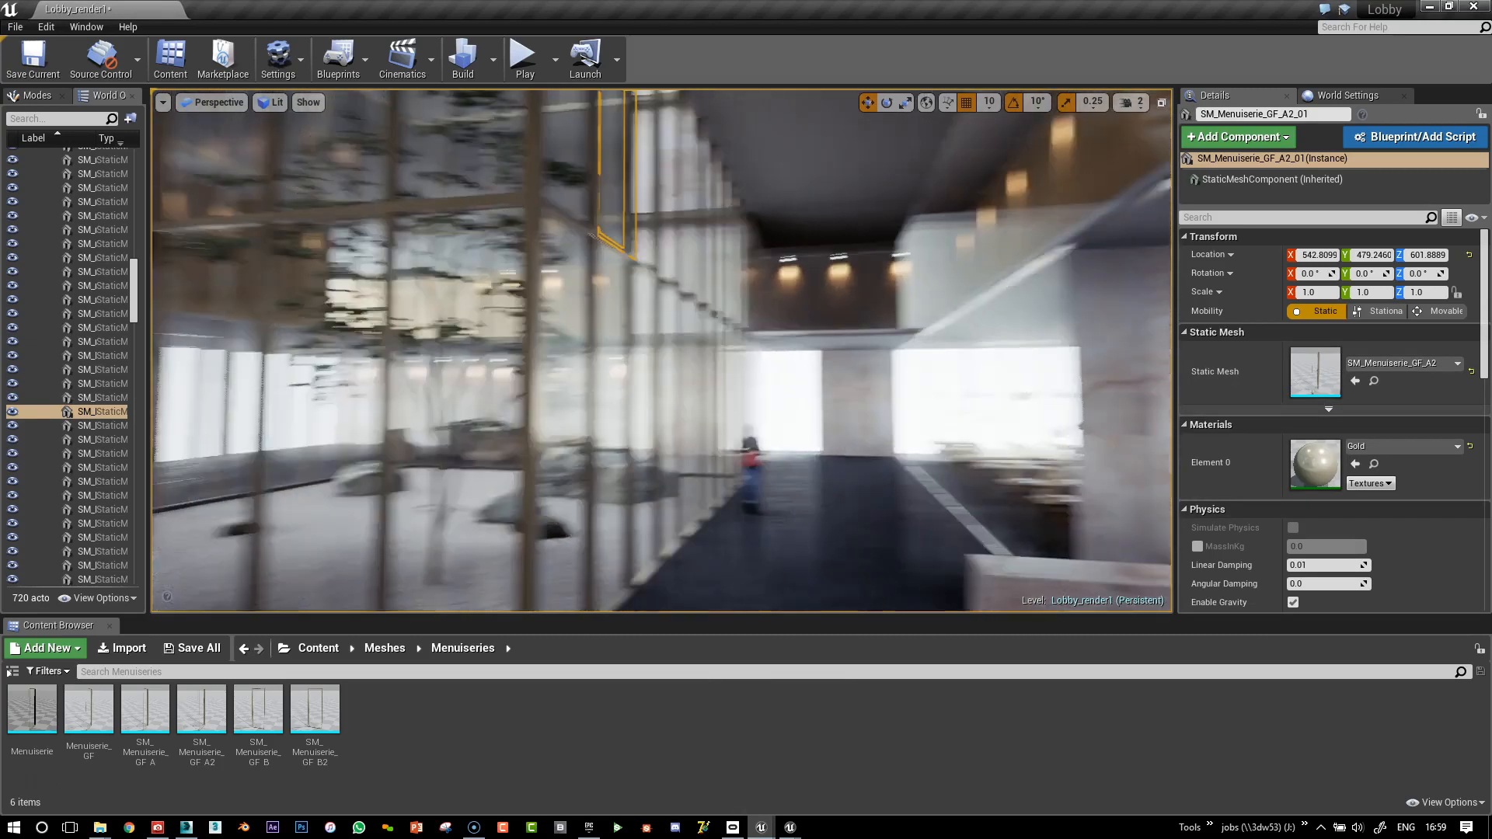
right_drag(876, 460, 817, 491)
right_drag(683, 494, 614, 490)
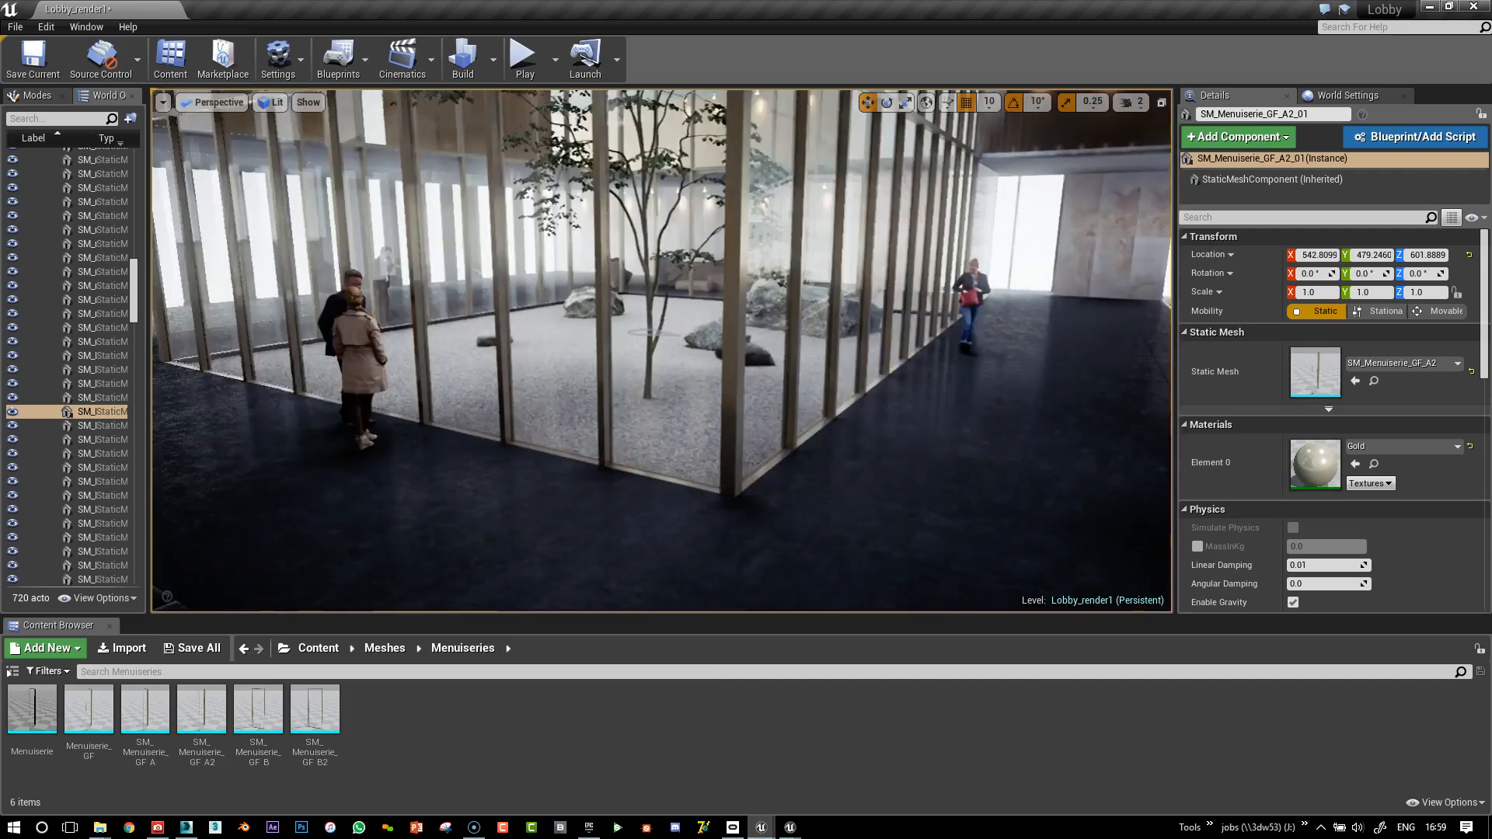
right_drag(795, 274, 830, 222)
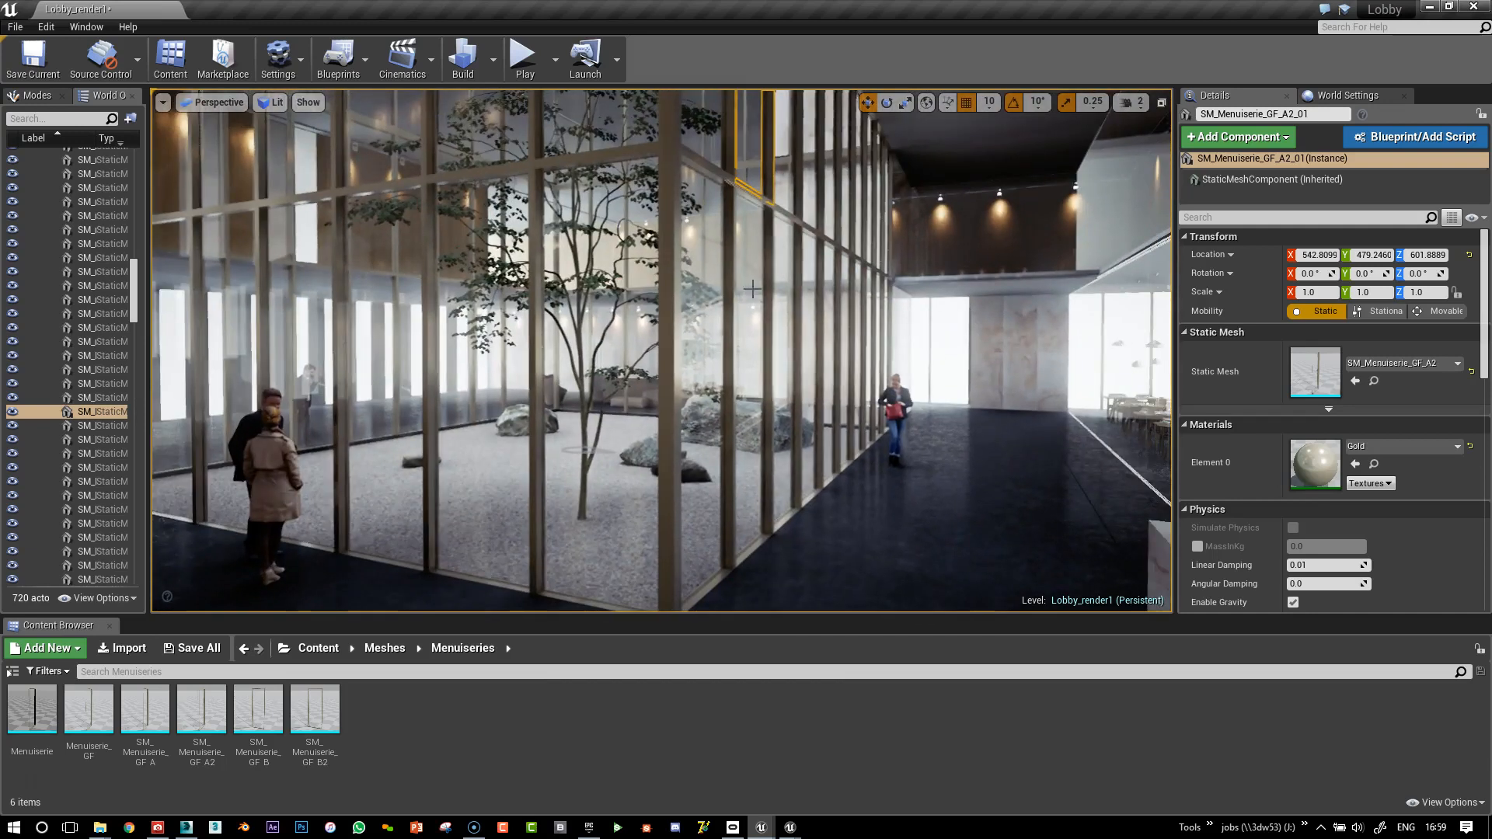